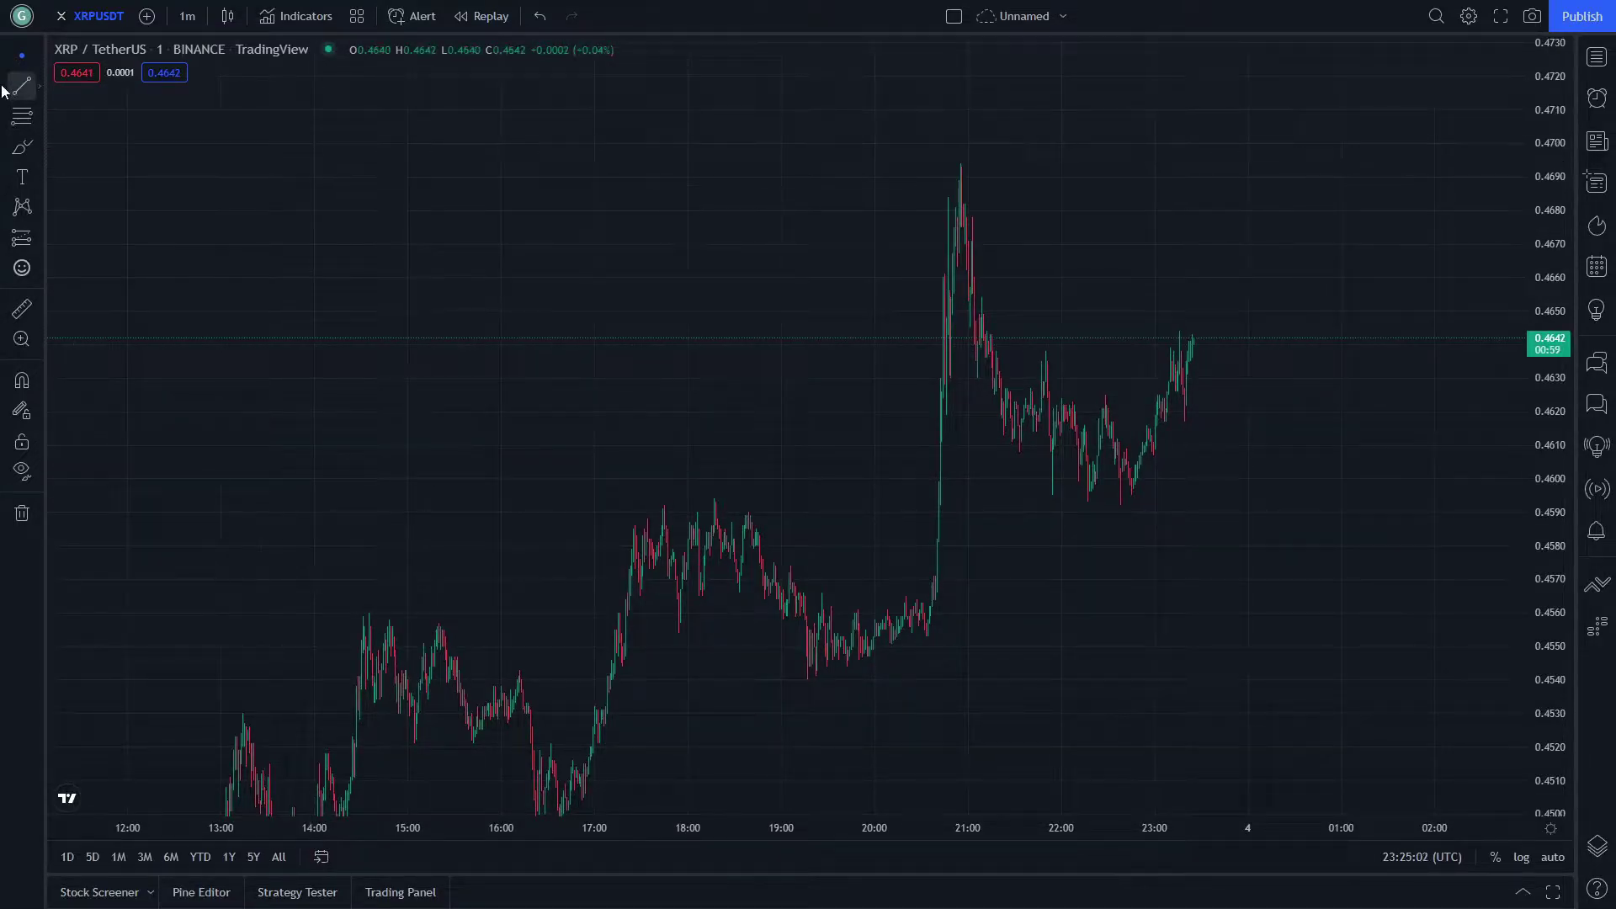
Draw two nearly horizontal trend lines across the XRPUSDT chart, at about 0.4641 and 0.4597
{"action": "left_click", "coordinate": [1401, 345]}
{"action": "left_click", "coordinate": [303, 341]}
{"action": "mouse_move", "coordinate": [695, 220]}
{"action": "left_mouse_down"}
{"action": "mouse_move", "coordinate": [876, 214]}
{"action": "mouse_move", "coordinate": [765, 274]}
{"action": "mouse_move", "coordinate": [394, 298]}
{"action": "left_mouse_up"}
{"action": "left_click", "coordinate": [22, 85]}
{"action": "left_click", "coordinate": [1353, 520]}
{"action": "left_click", "coordinate": [313, 529]}
{"action": "left_click_drag", "start_coordinate": [445, 458], "coordinate": [543, 318]}
Draw a nearly horizontal trend line at about 0.4550, through the lows around 19:30
{"action": "left_click", "coordinate": [21, 85]}
{"action": "left_click", "coordinate": [1375, 543]}
{"action": "left_click", "coordinate": [363, 560]}
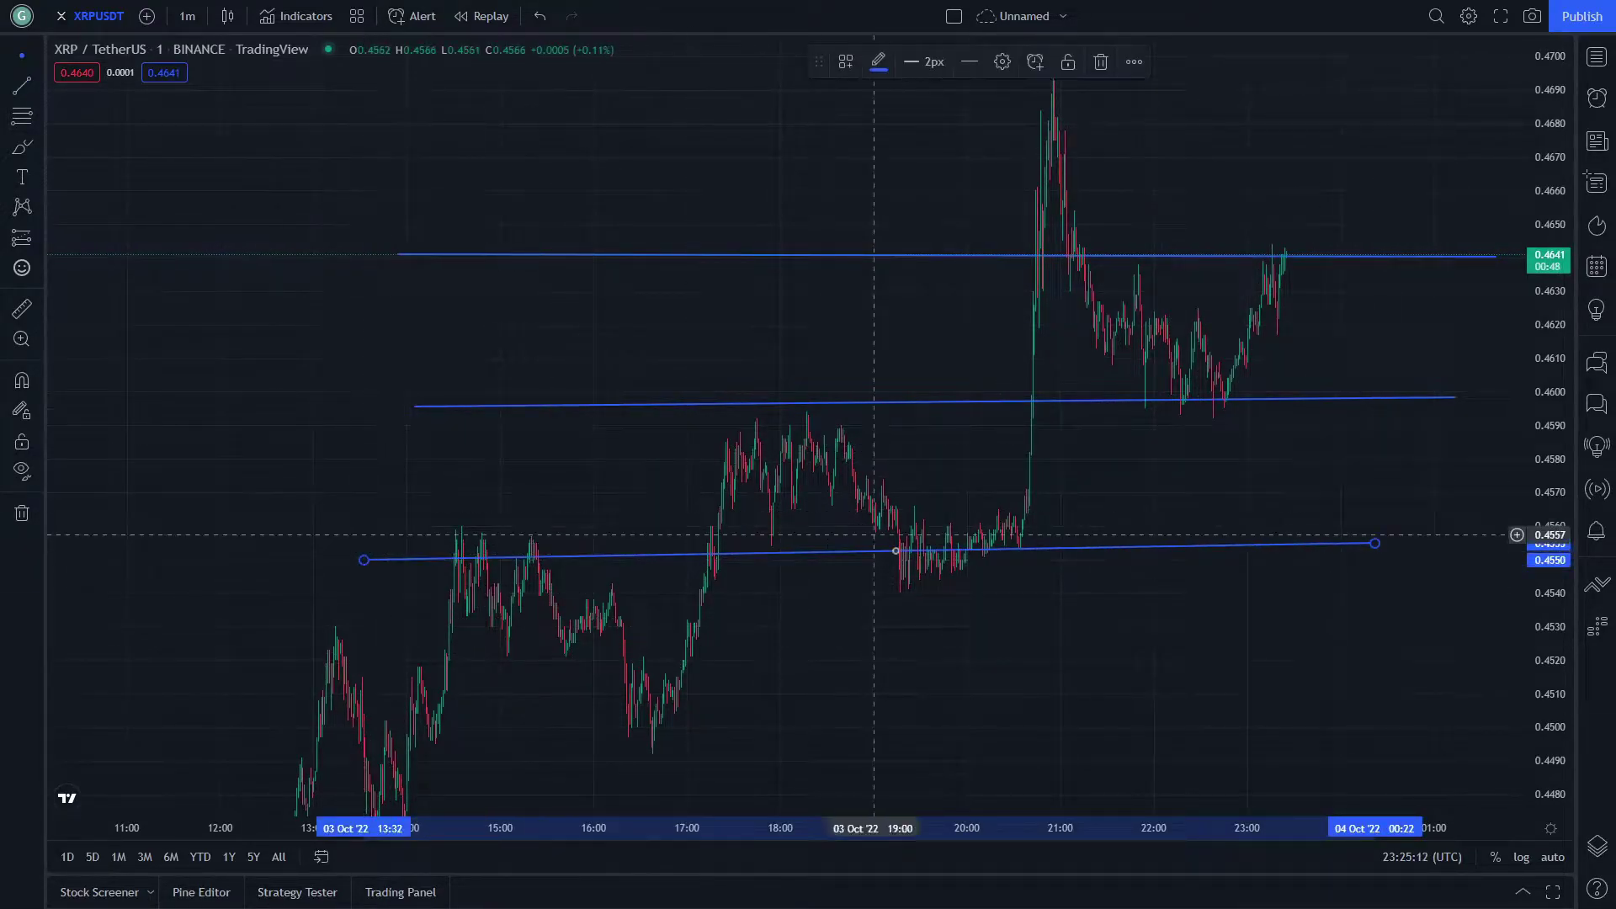
{"action": "left_click_drag", "start_coordinate": [1450, 566], "coordinate": [971, 637]}
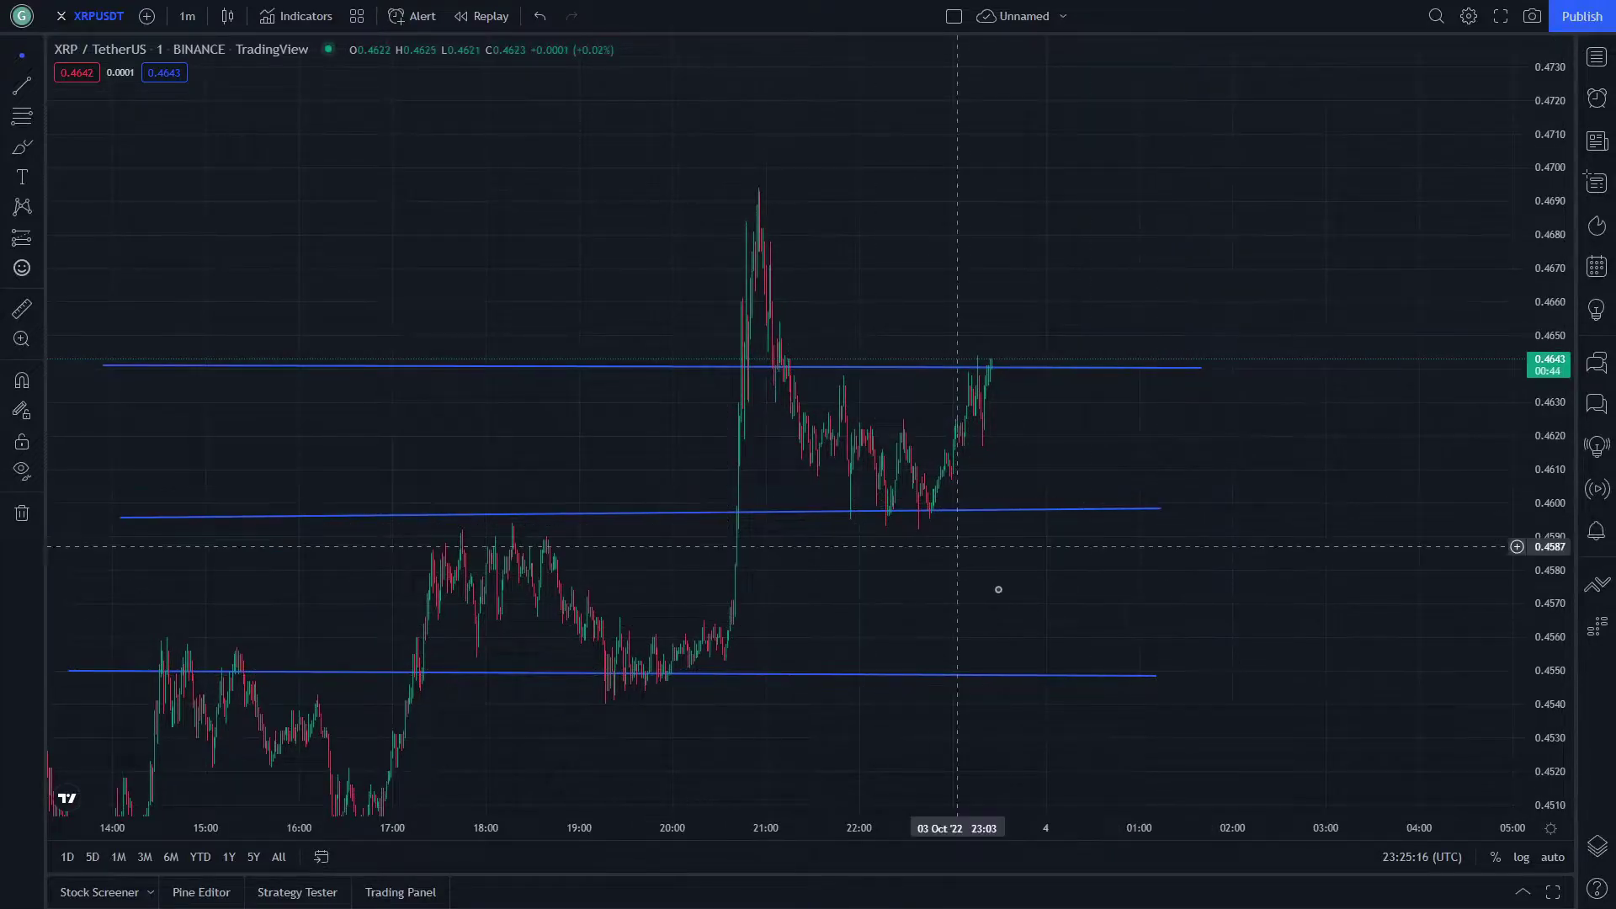
{"action": "mouse_move", "coordinate": [818, 620]}
{"action": "left_mouse_down"}
{"action": "mouse_move", "coordinate": [884, 602]}
{"action": "mouse_move", "coordinate": [839, 633]}
{"action": "left_mouse_up"}
Draw a nearly horizontal trend line at about 0.4687, near the tip of the 21:00 price spike
{"action": "left_click", "coordinate": [22, 84]}
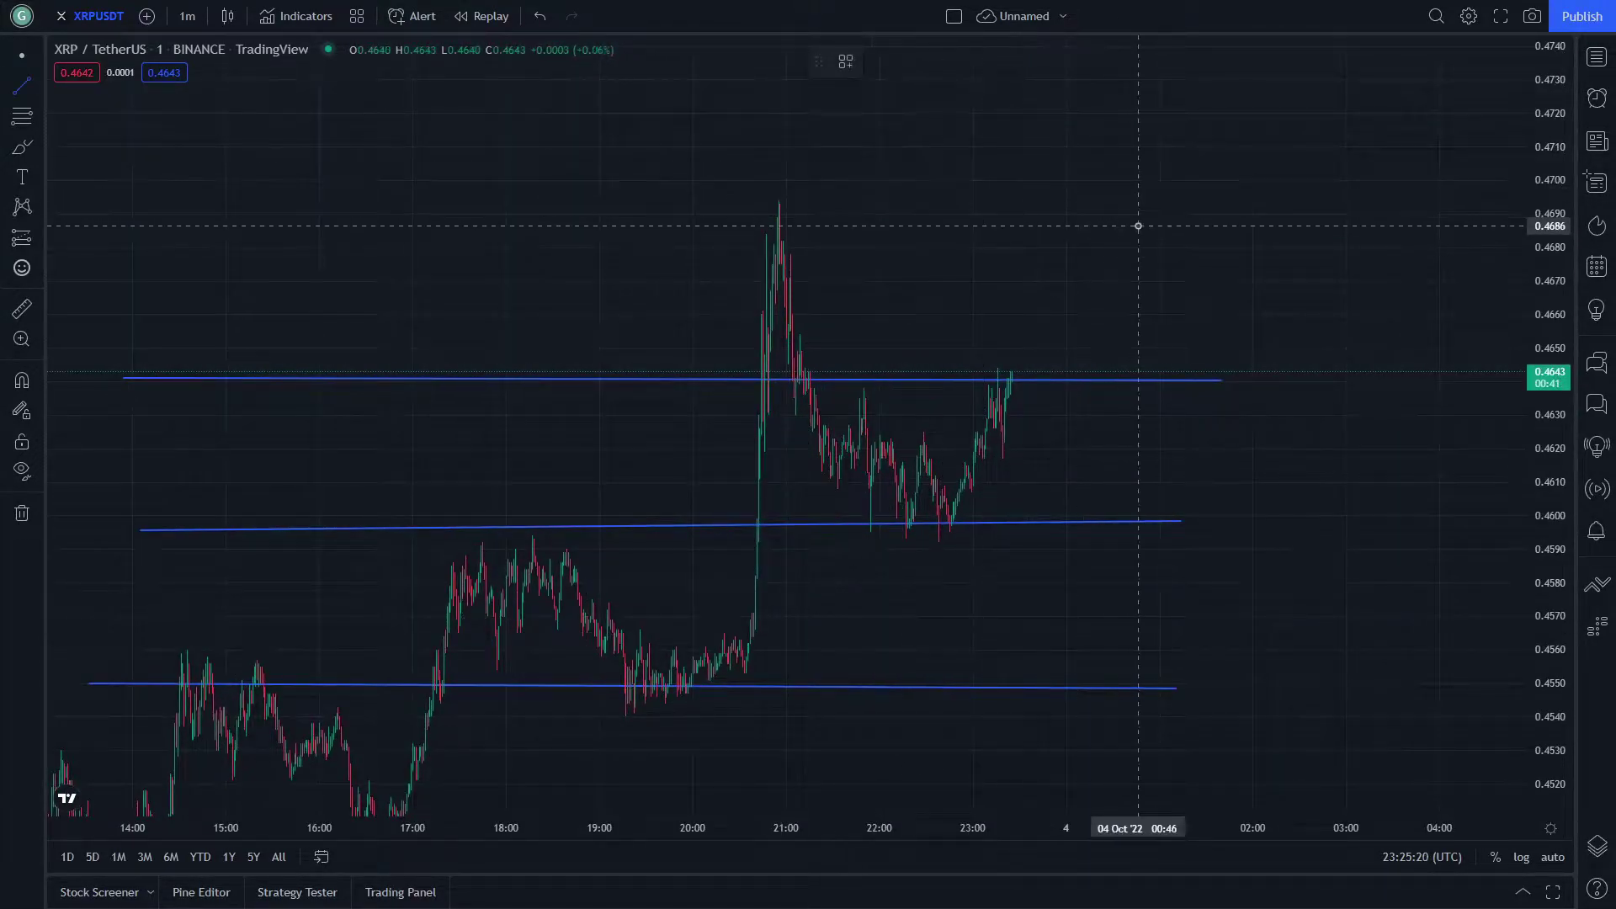
{"action": "left_click", "coordinate": [1138, 225]}
{"action": "left_click", "coordinate": [112, 219]}
{"action": "left_click_drag", "start_coordinate": [253, 317], "coordinate": [457, 138]}
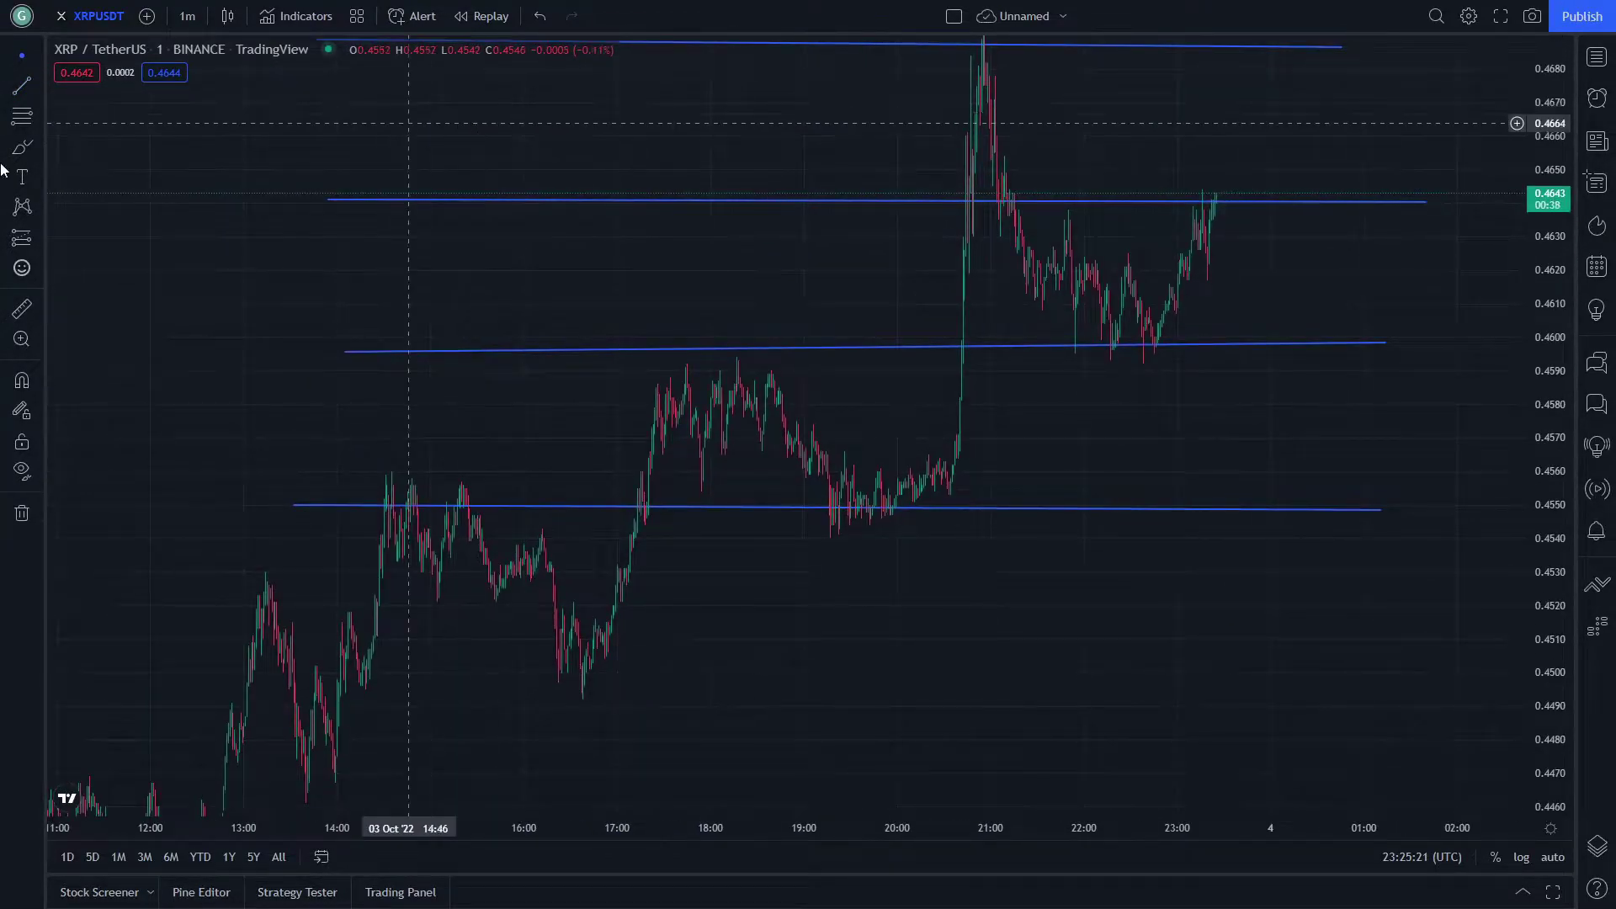
Draw a nearly horizontal trend line at about 0.4500 and lower the 0.4550 line to about 0.4546
{"action": "left_click", "coordinate": [436, 678]}
{"action": "left_click", "coordinate": [1403, 669]}
{"action": "mouse_move", "coordinate": [1088, 508]}
{"action": "left_mouse_down"}
{"action": "mouse_move", "coordinate": [1027, 578]}
{"action": "mouse_move", "coordinate": [1125, 521]}
{"action": "left_mouse_up"}
{"action": "left_click_drag", "start_coordinate": [919, 570], "coordinate": [1262, 301]}
Draw a nearly horizontal trend line at about 0.4451, below all the other level lines
{"action": "left_click", "coordinate": [22, 84]}
{"action": "left_click", "coordinate": [540, 560]}
{"action": "left_click", "coordinate": [1425, 567]}
{"action": "left_click_drag", "start_coordinate": [1260, 519], "coordinate": [797, 786]}
{"action": "left_click_drag", "start_coordinate": [947, 434], "coordinate": [833, 595]}
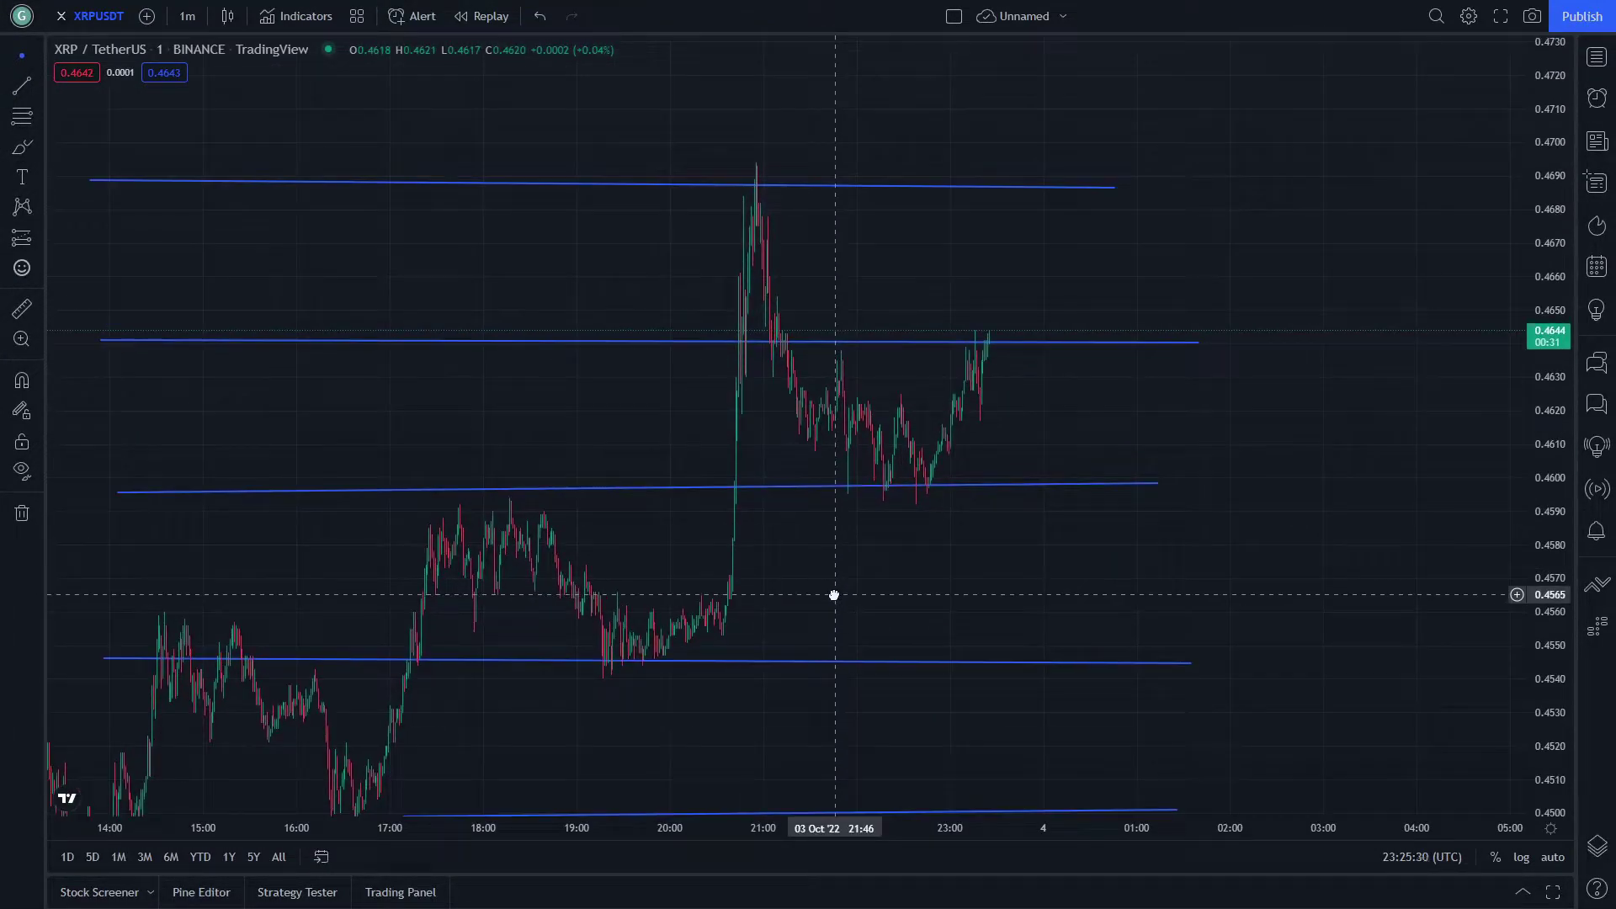
Circle the price peak around 21:00 at the 0.4687 line with a freehand brush stroke
{"action": "left_click", "coordinate": [21, 148]}
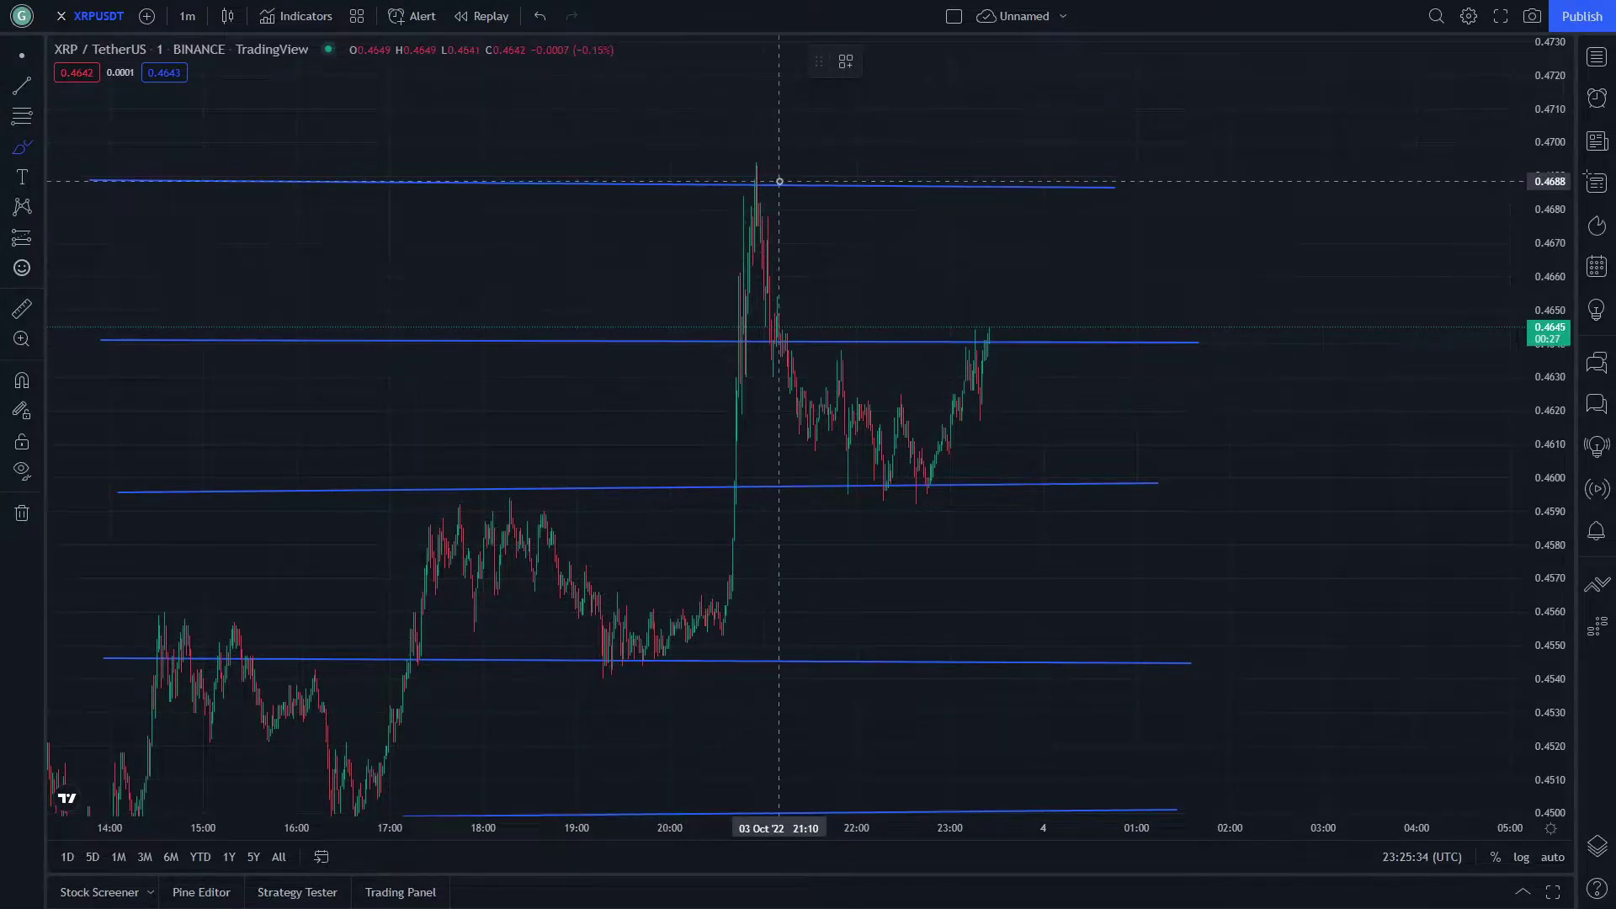
{"action": "left_click_drag", "start_coordinate": [775, 177], "coordinate": [773, 189]}
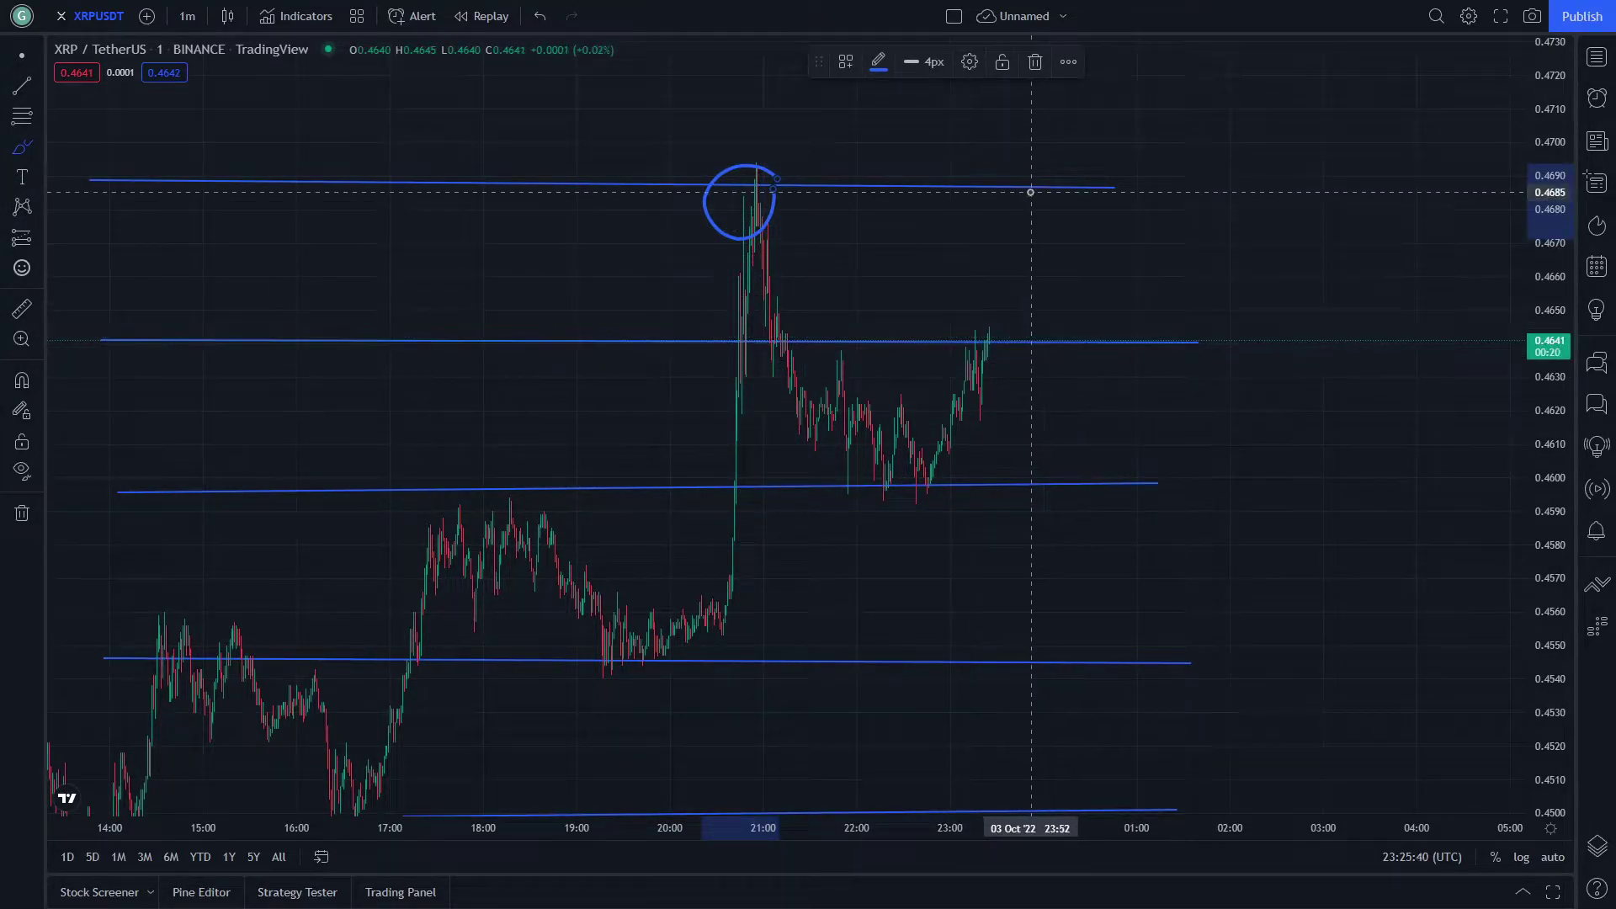
Sketch a brush path from the current price up to about 0.4685 and down to 0.4600, and remove it
{"action": "mouse_move", "coordinate": [986, 360]}
{"action": "left_mouse_down"}
{"action": "mouse_move", "coordinate": [1013, 224]}
{"action": "mouse_move", "coordinate": [1098, 477]}
{"action": "left_mouse_up"}
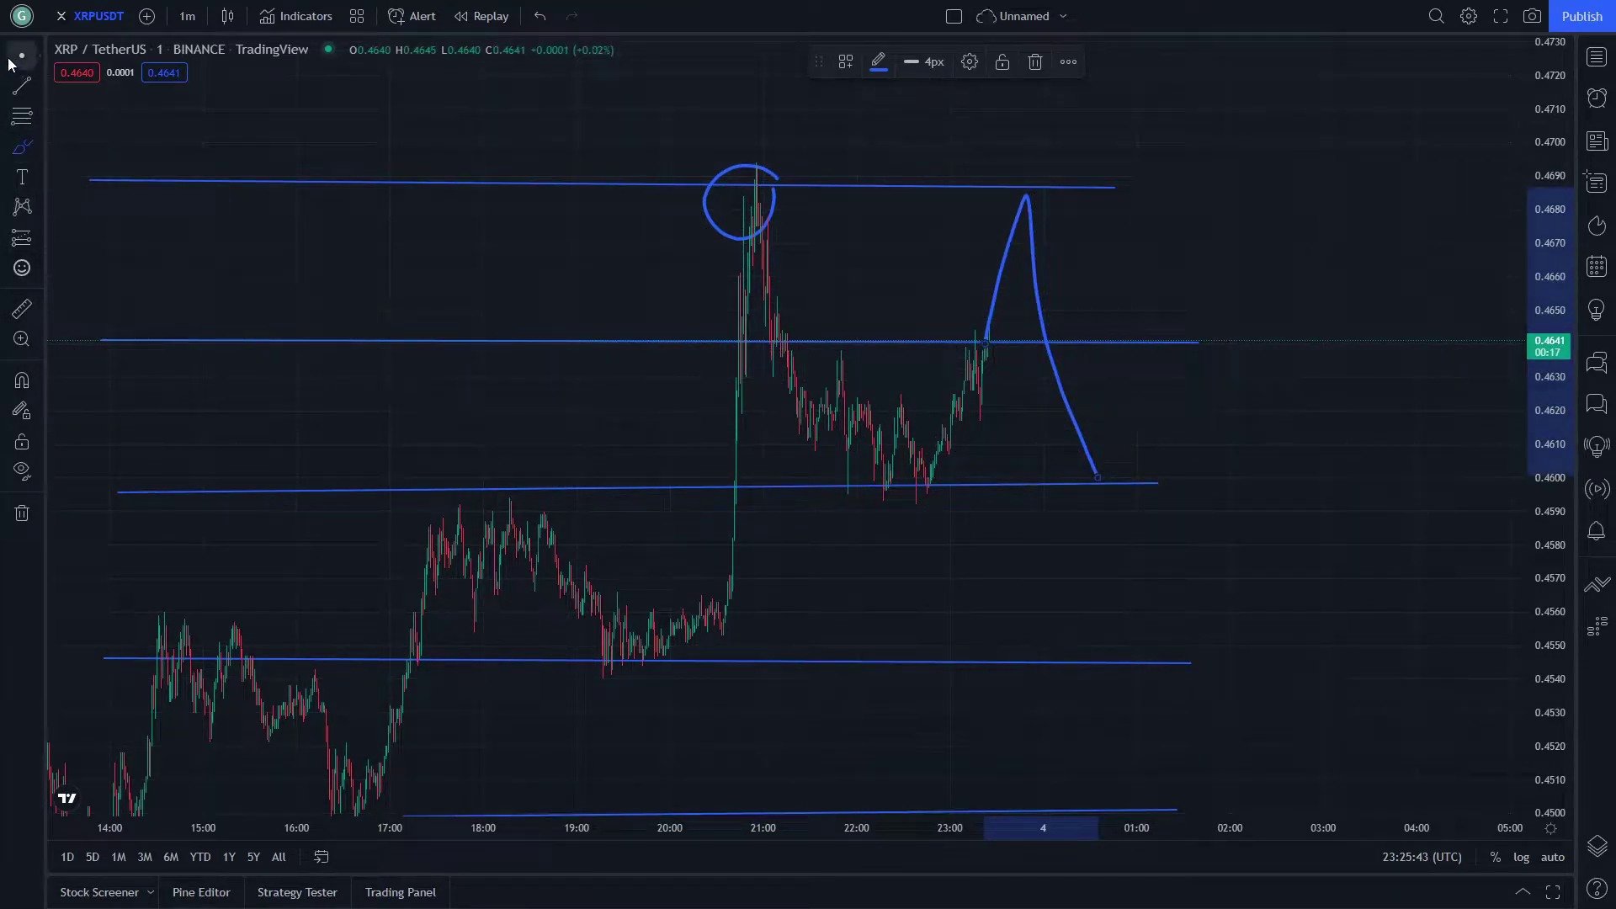
{"action": "mouse_move", "coordinate": [827, 80]}
{"action": "left_mouse_down"}
{"action": "mouse_move", "coordinate": [653, 289]}
{"action": "mouse_move", "coordinate": [675, 281]}
{"action": "left_mouse_up"}
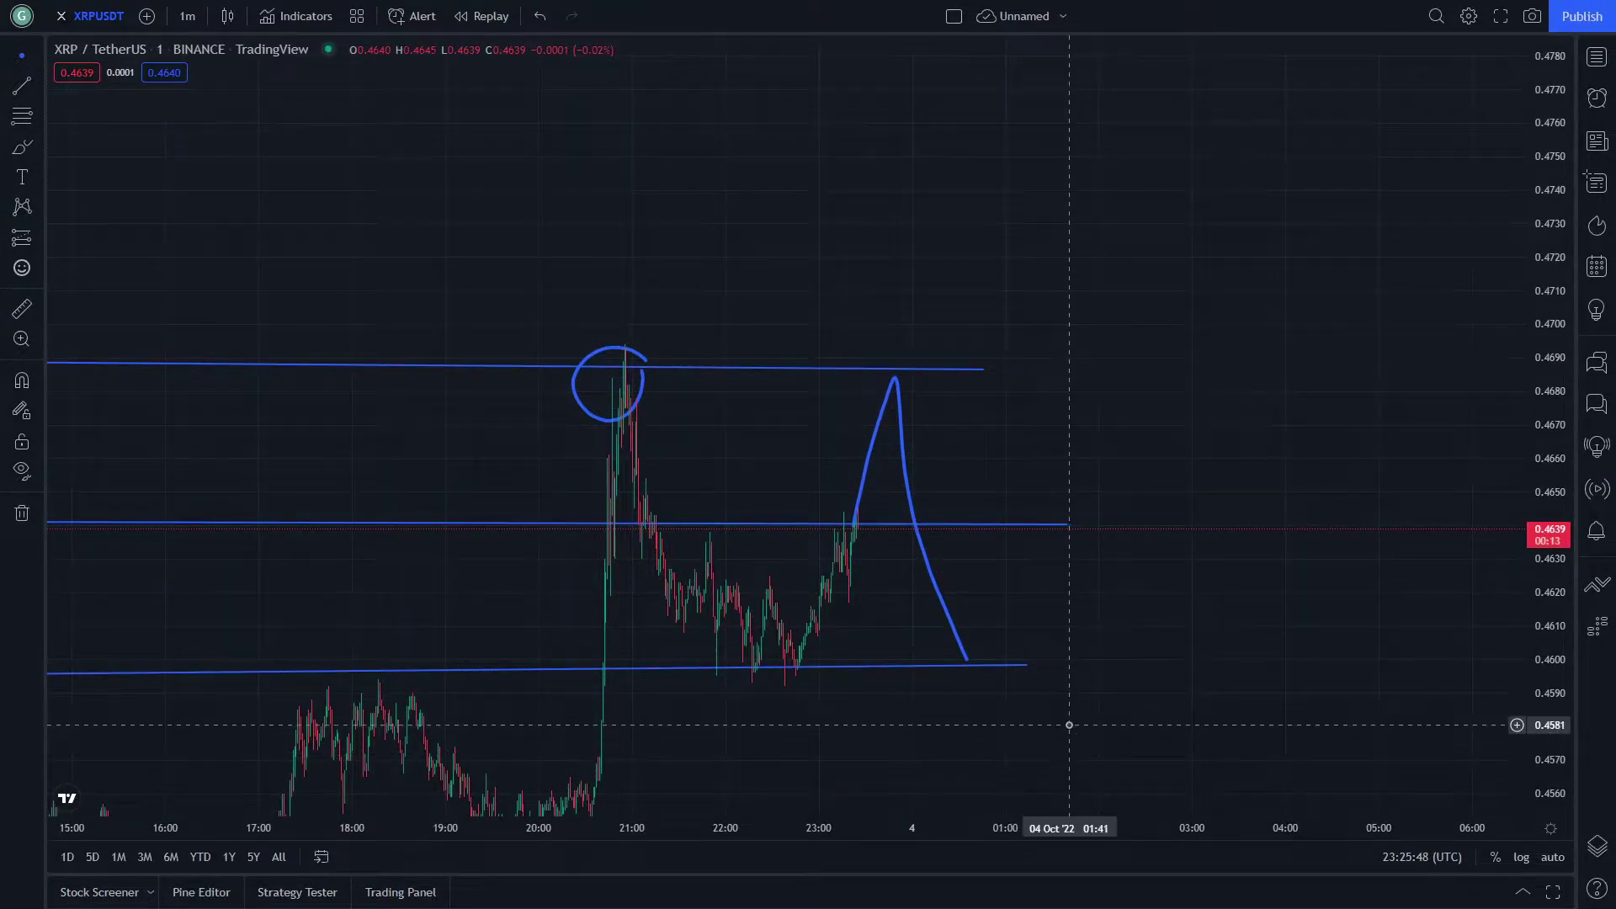
{"action": "left_click_drag", "start_coordinate": [1069, 724], "coordinate": [1183, 624]}
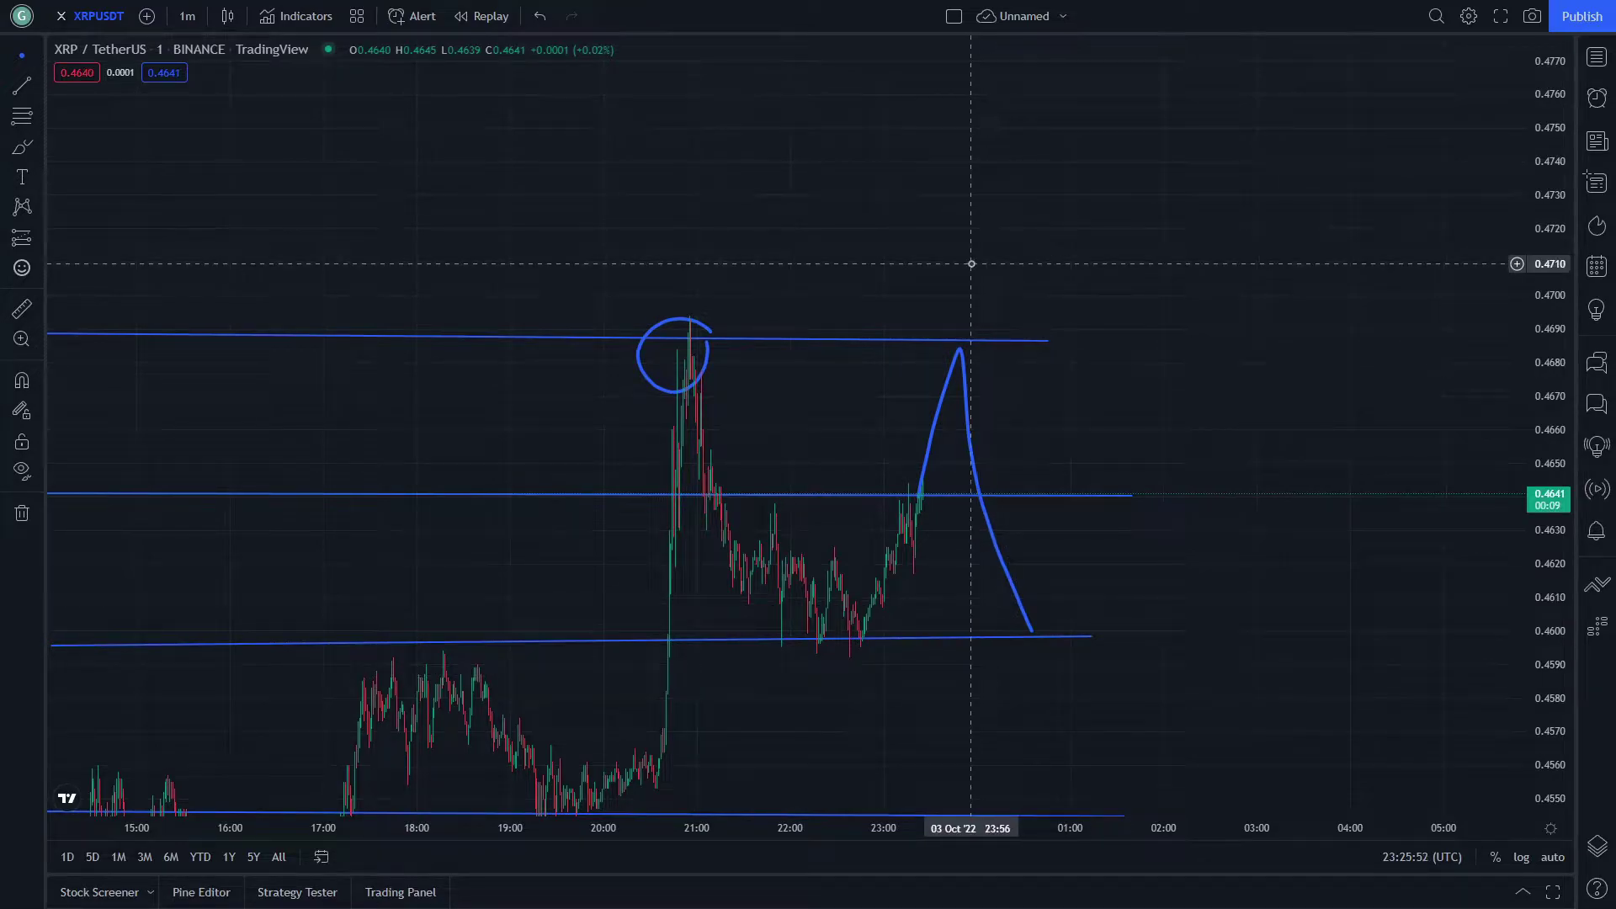
{"action": "left_click_drag", "start_coordinate": [1108, 243], "coordinate": [1084, 280]}
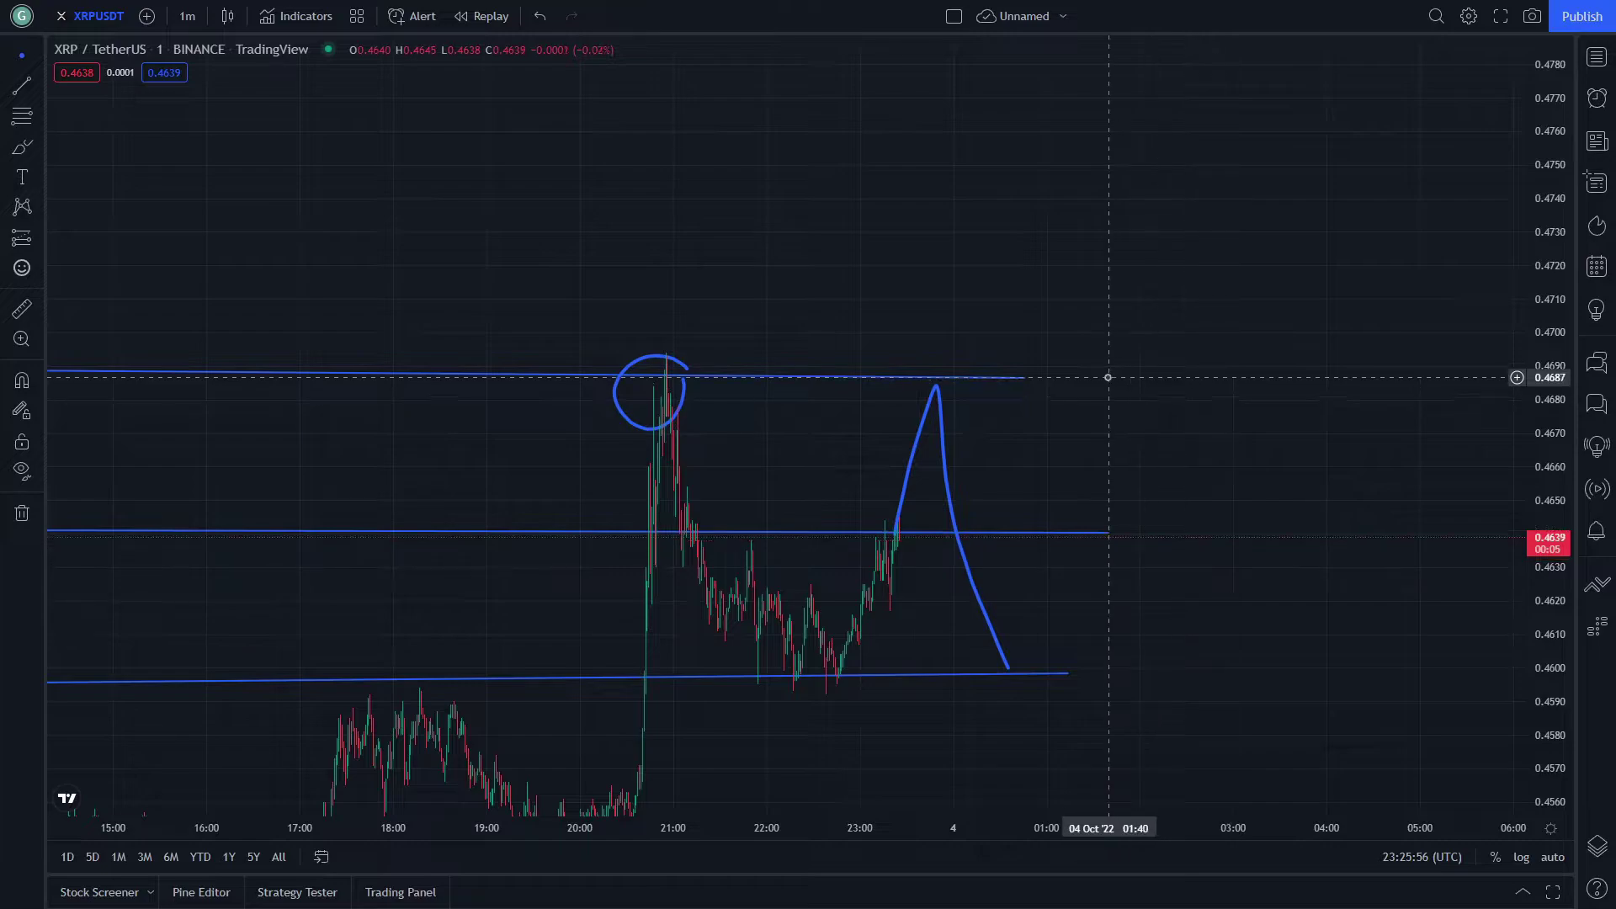
{"action": "left_click_drag", "start_coordinate": [953, 388], "coordinate": [978, 366]}
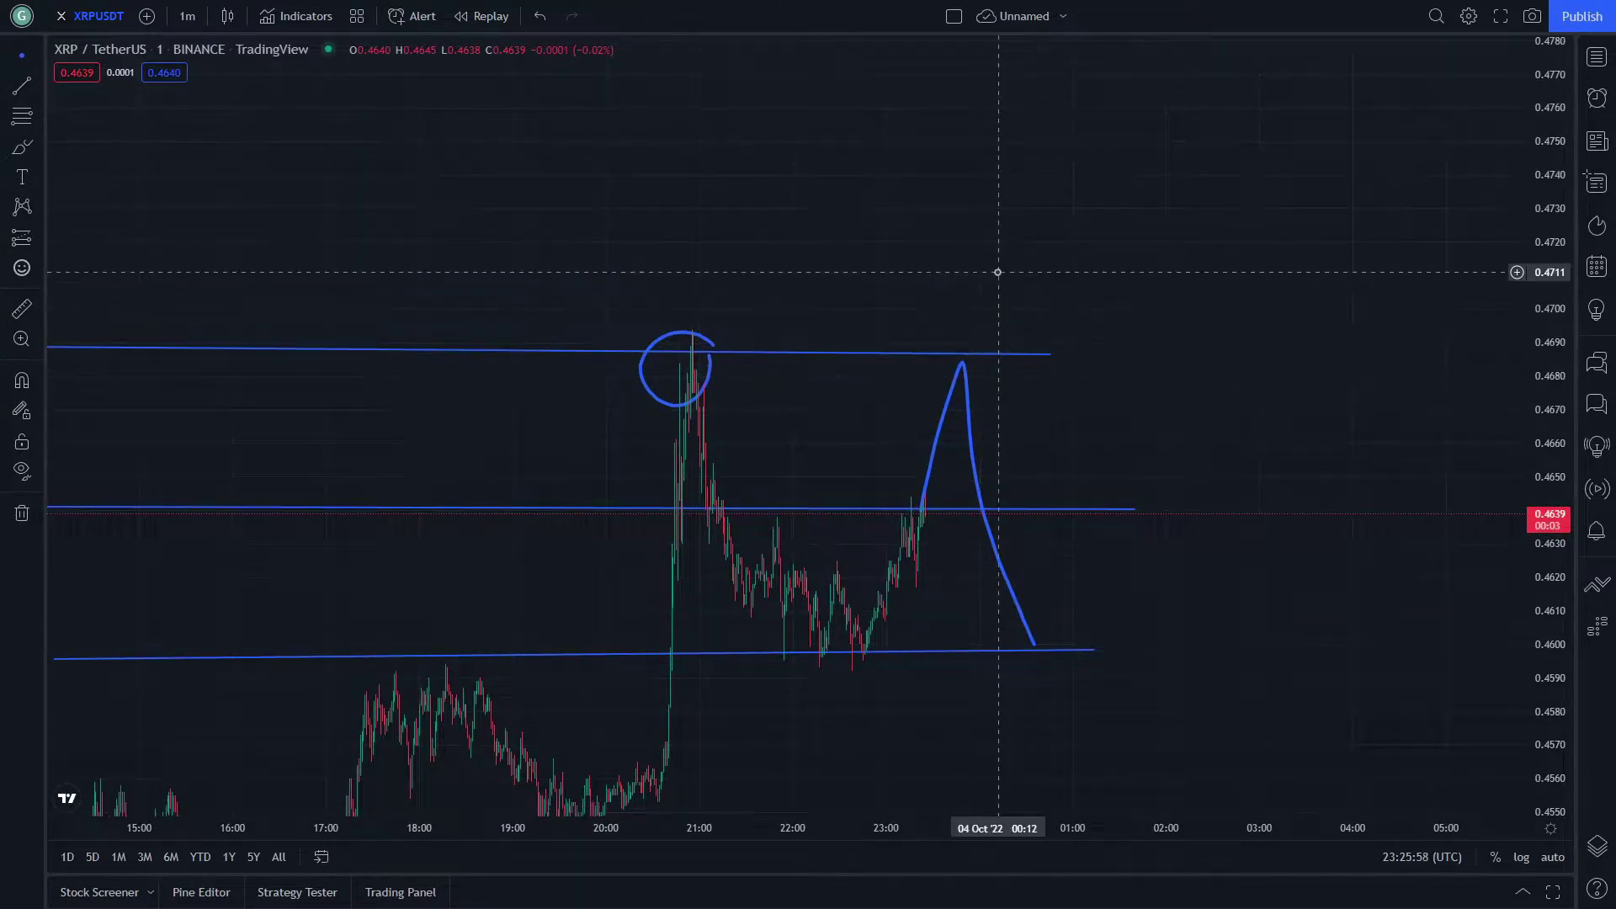
{"action": "left_click_drag", "start_coordinate": [997, 272], "coordinate": [741, 308]}
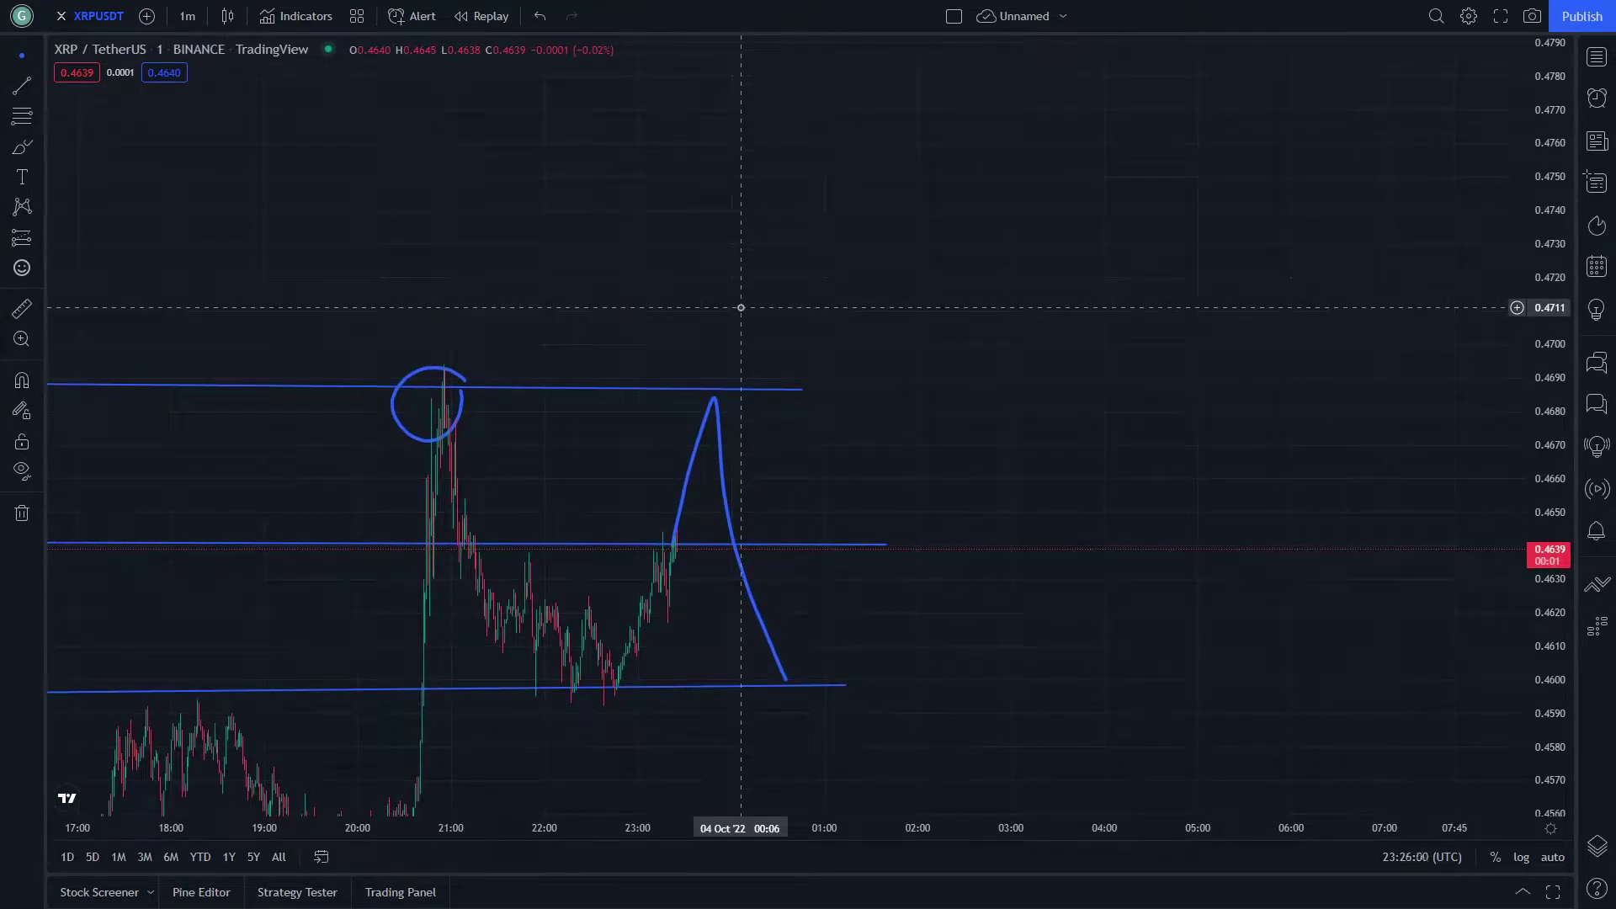
{"action": "left_click_drag", "start_coordinate": [790, 407], "coordinate": [1159, 250]}
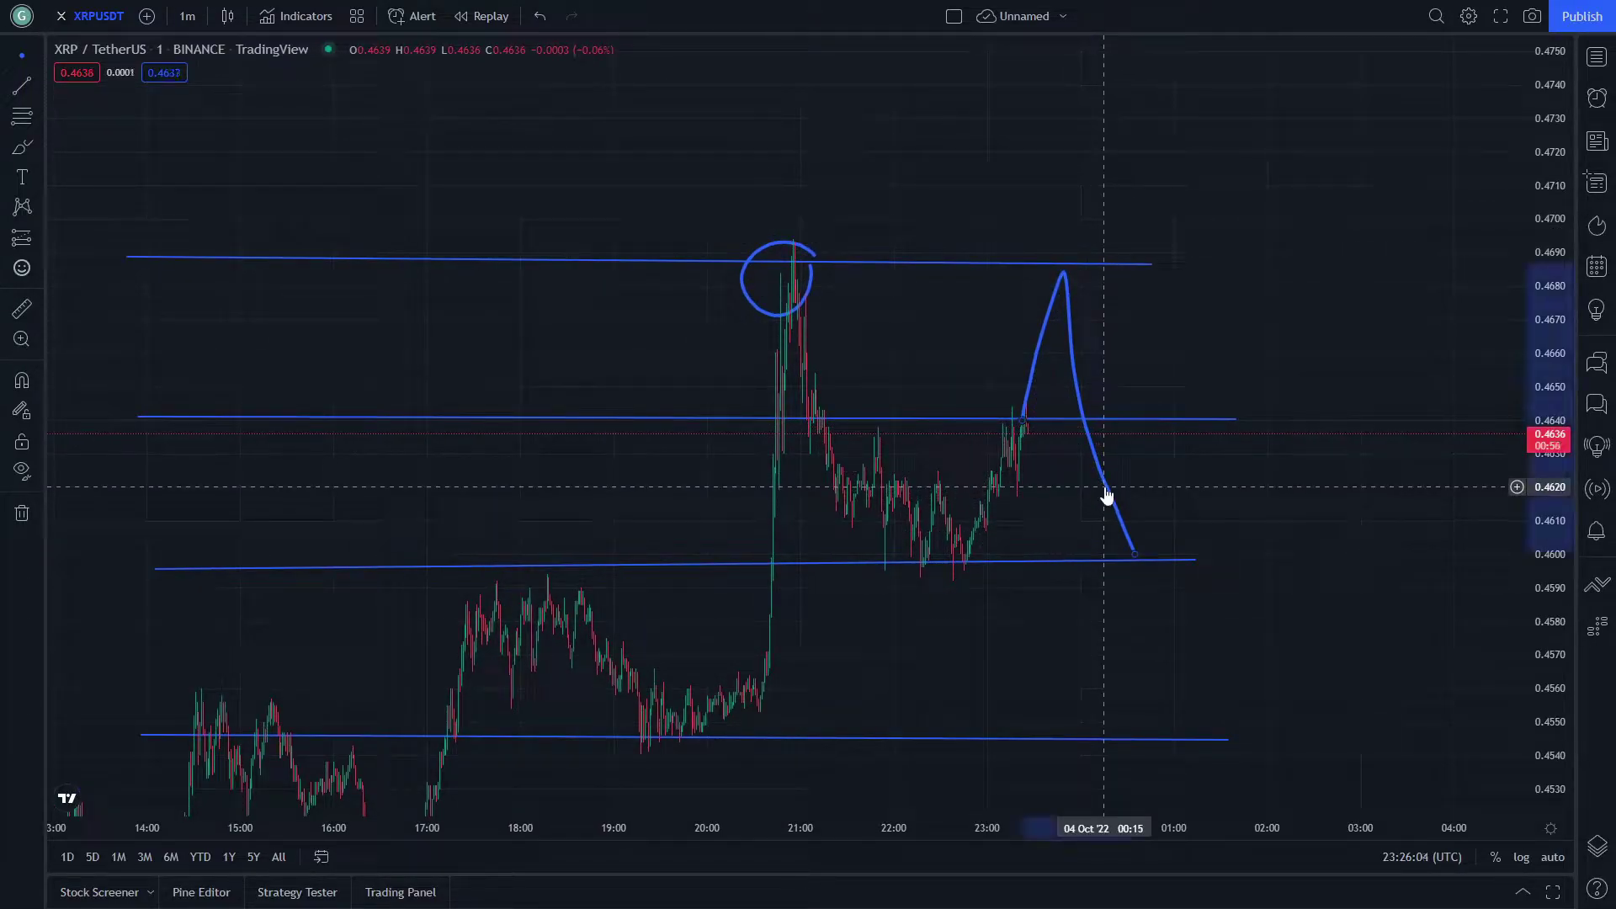
{"action": "key", "text": "Delete"}
{"action": "left_click_drag", "start_coordinate": [1100, 483], "coordinate": [989, 405]}
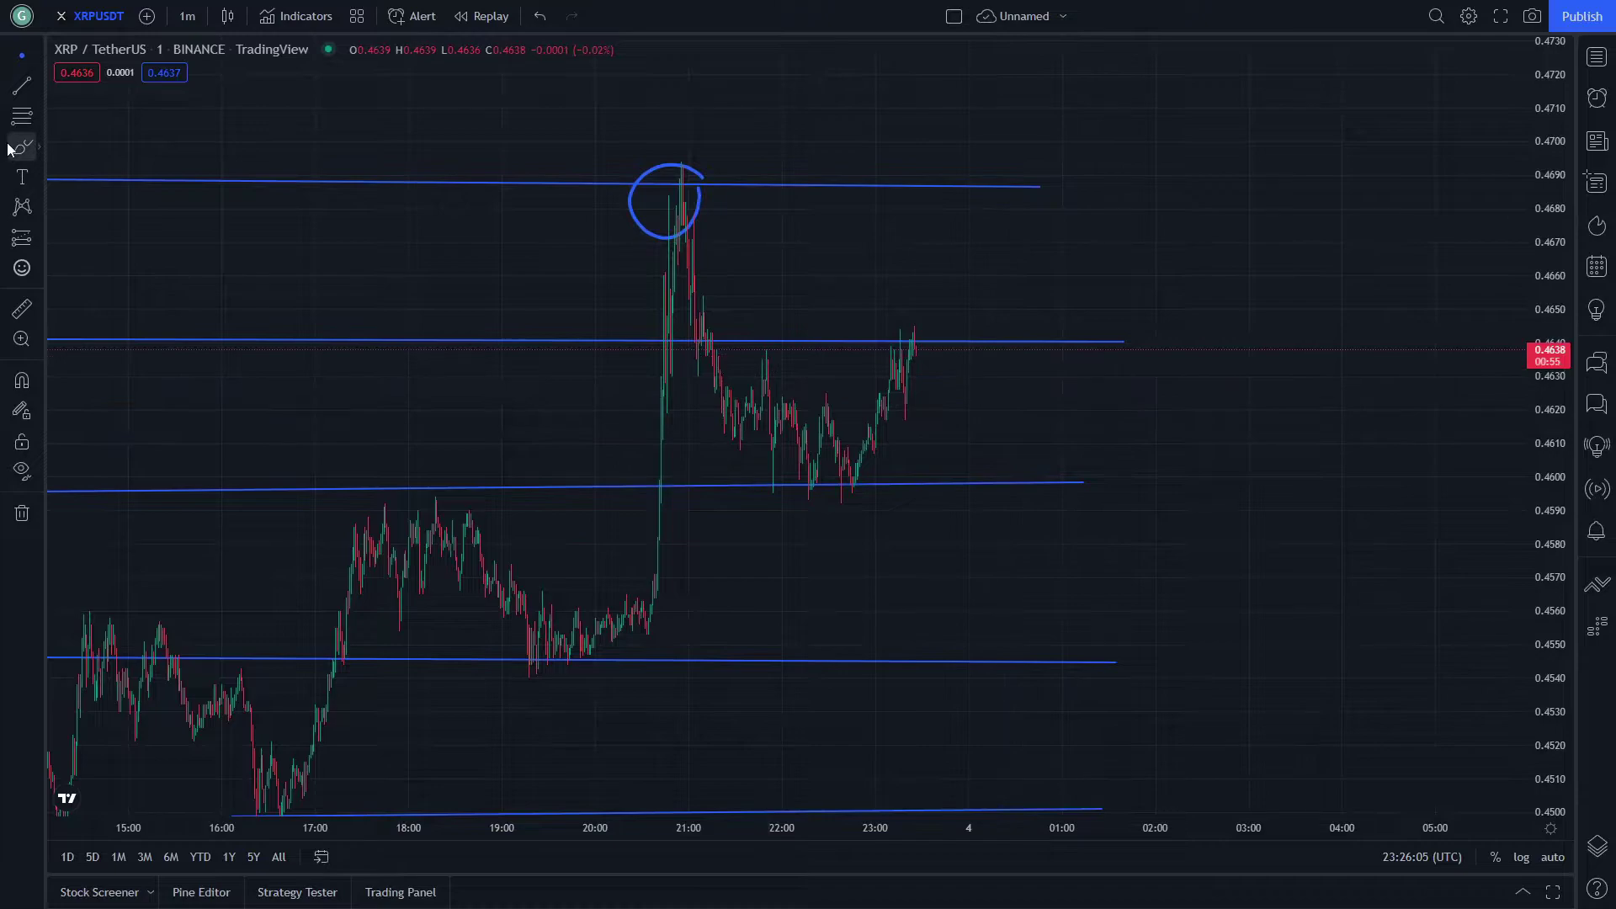
Brush a descending projected price path from the latest candle through about 0.4549, 0.4600, 0.4503 and 0.4540 down to about 0.4470
{"action": "left_click_drag", "start_coordinate": [933, 357], "coordinate": [976, 463]}
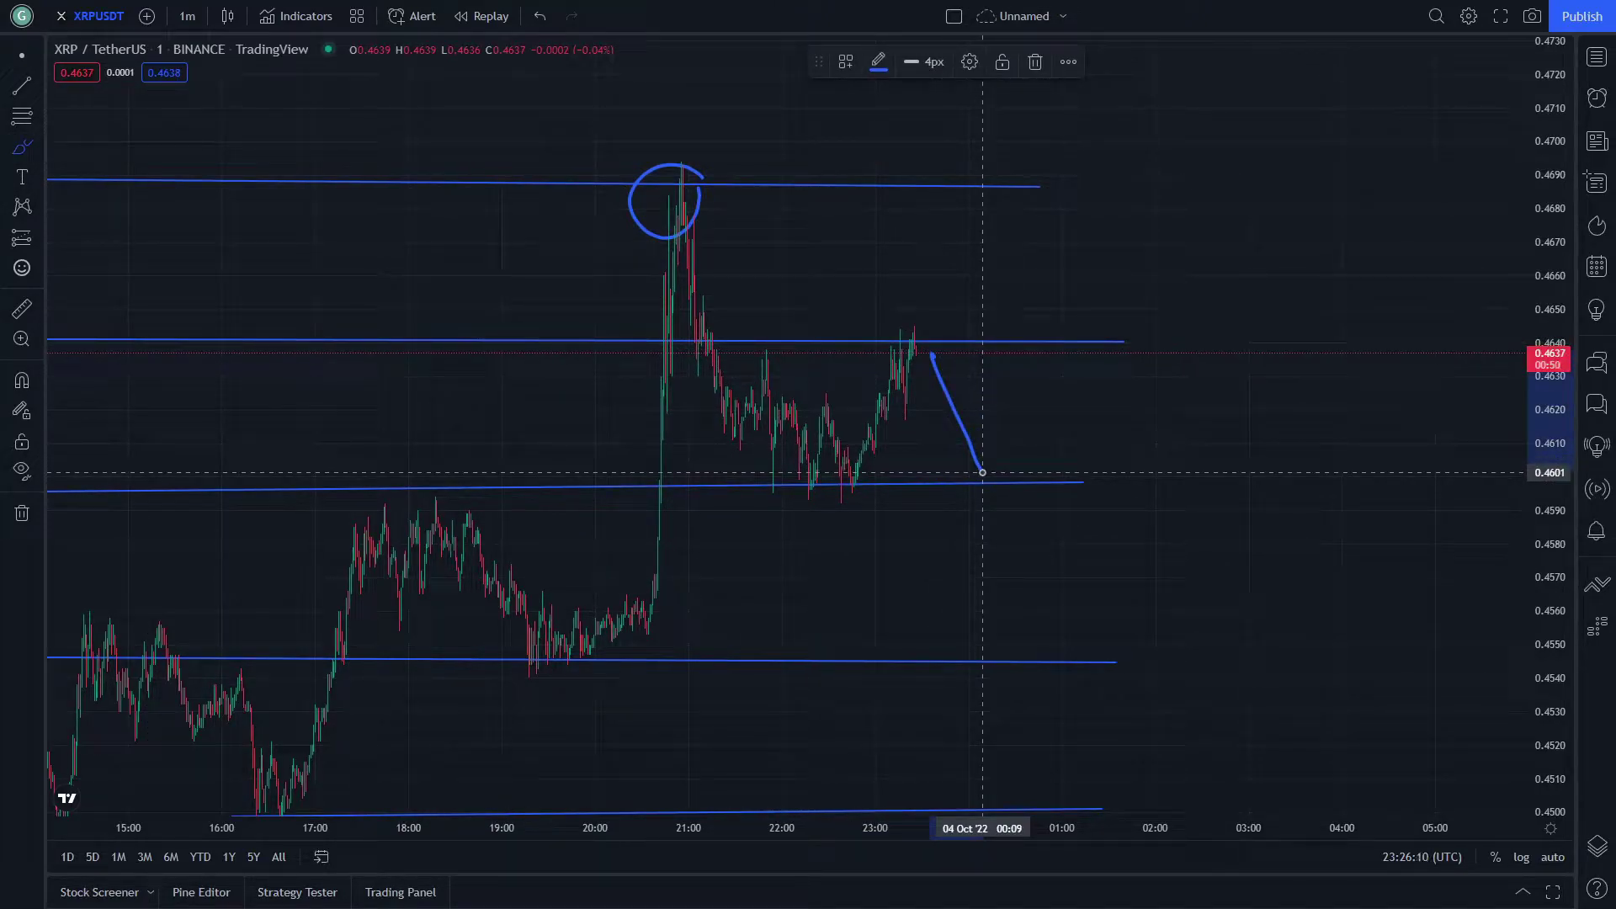
{"action": "mouse_move", "coordinate": [982, 472]}
{"action": "left_mouse_down"}
{"action": "mouse_move", "coordinate": [981, 595]}
{"action": "mouse_move", "coordinate": [1042, 620]}
{"action": "mouse_move", "coordinate": [1124, 483]}
{"action": "left_mouse_up"}
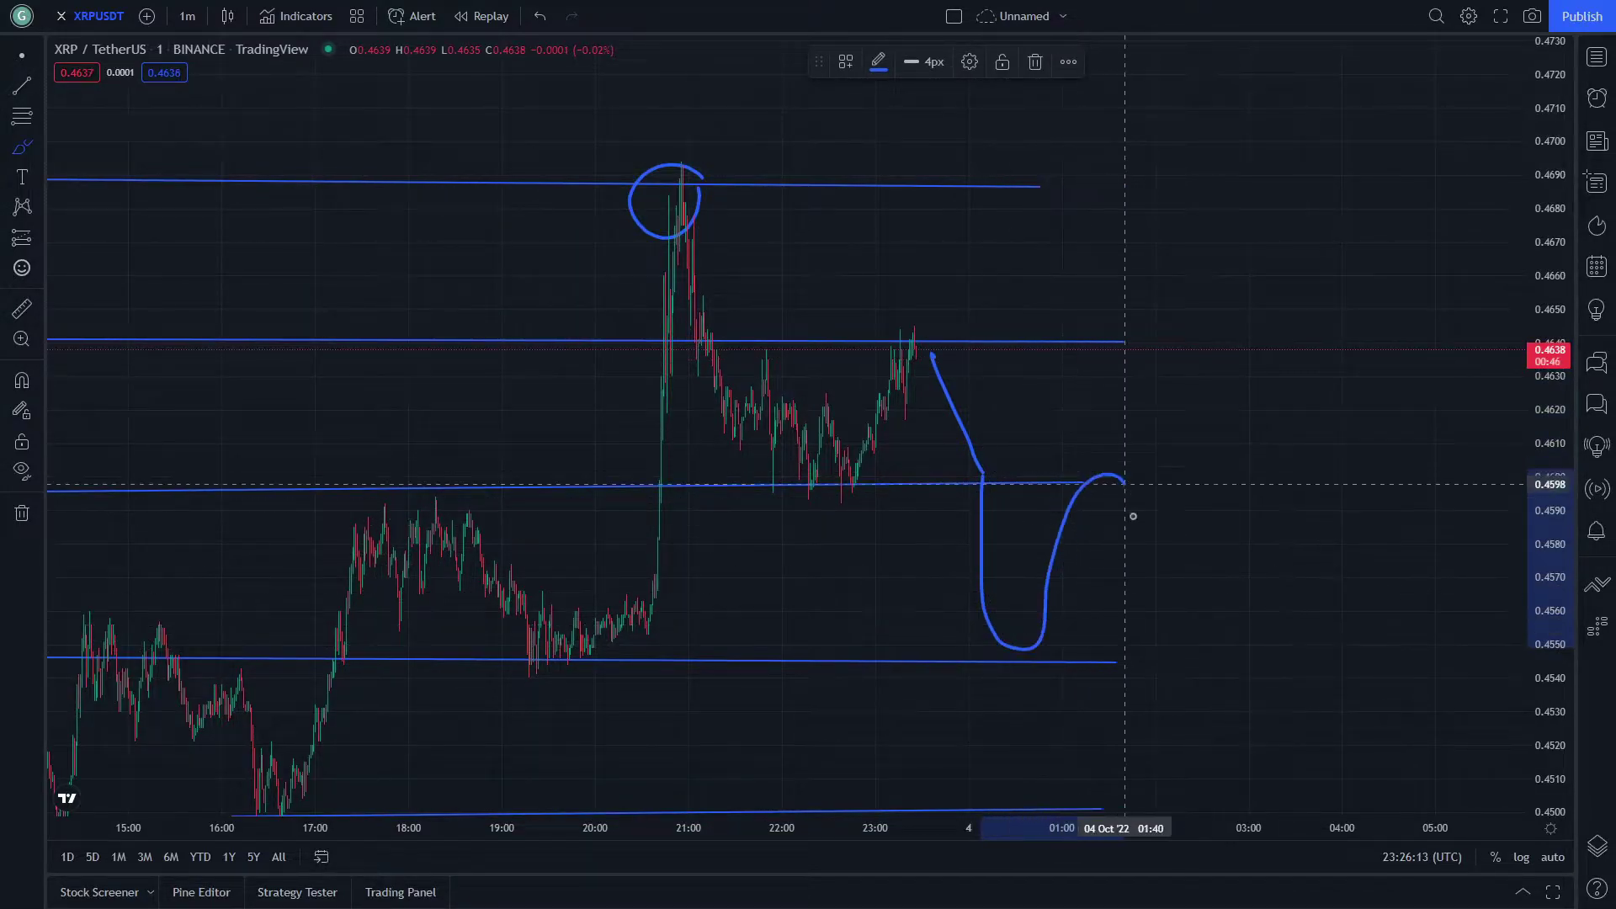
{"action": "mouse_move", "coordinate": [1138, 701]}
{"action": "left_mouse_down"}
{"action": "mouse_move", "coordinate": [1161, 800]}
{"action": "mouse_move", "coordinate": [1255, 676]}
{"action": "left_mouse_up"}
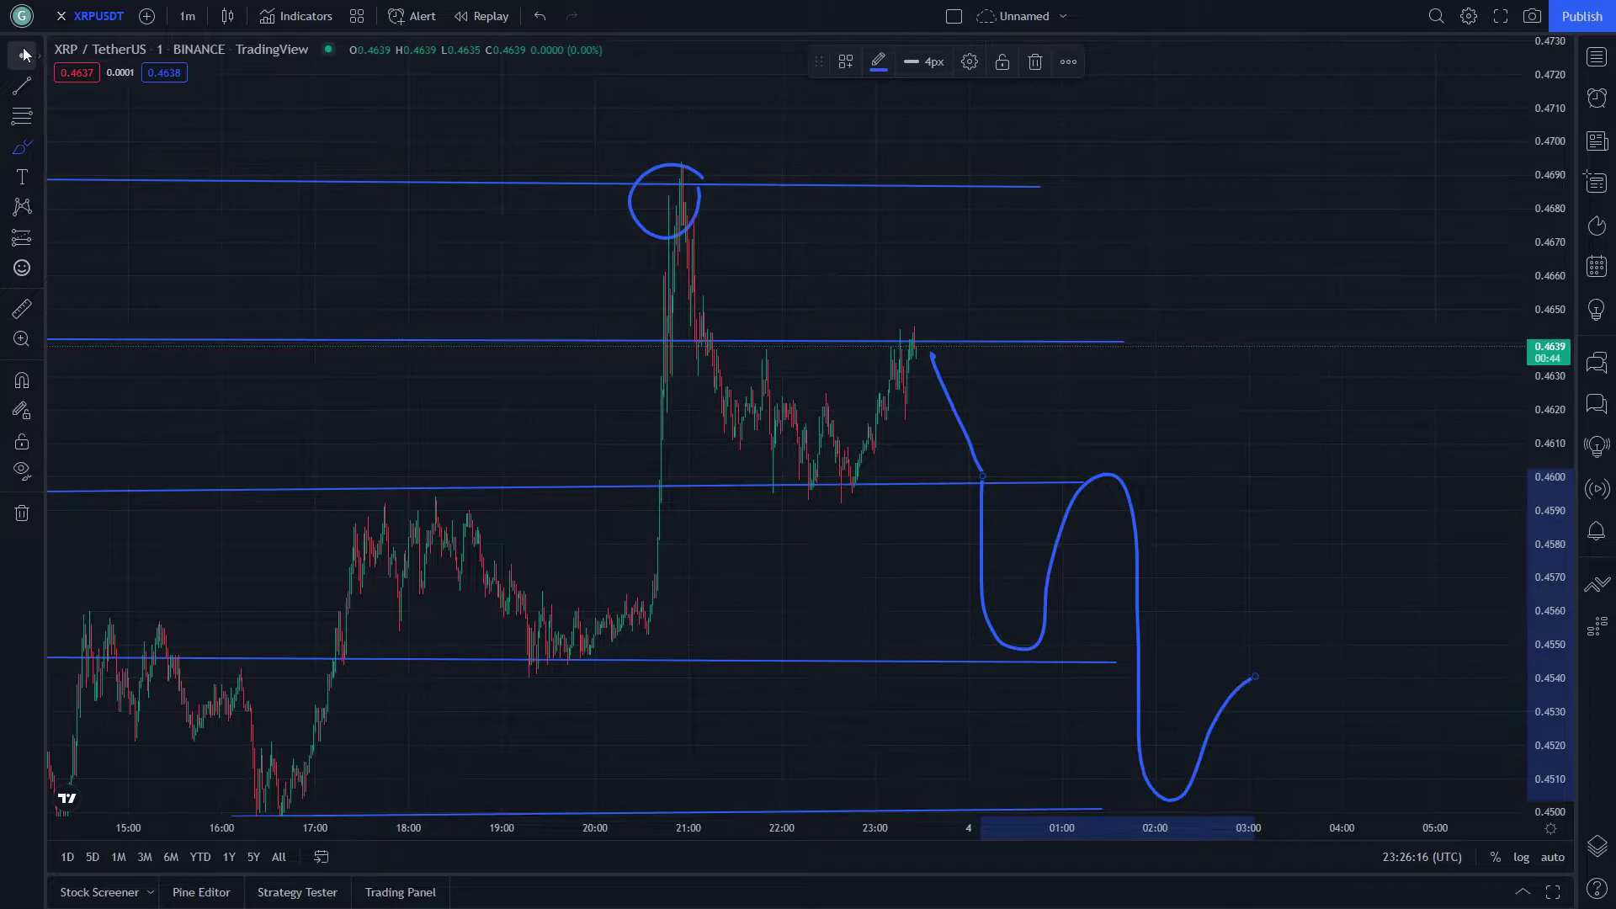
{"action": "left_click_drag", "start_coordinate": [883, 191], "coordinate": [692, 42]}
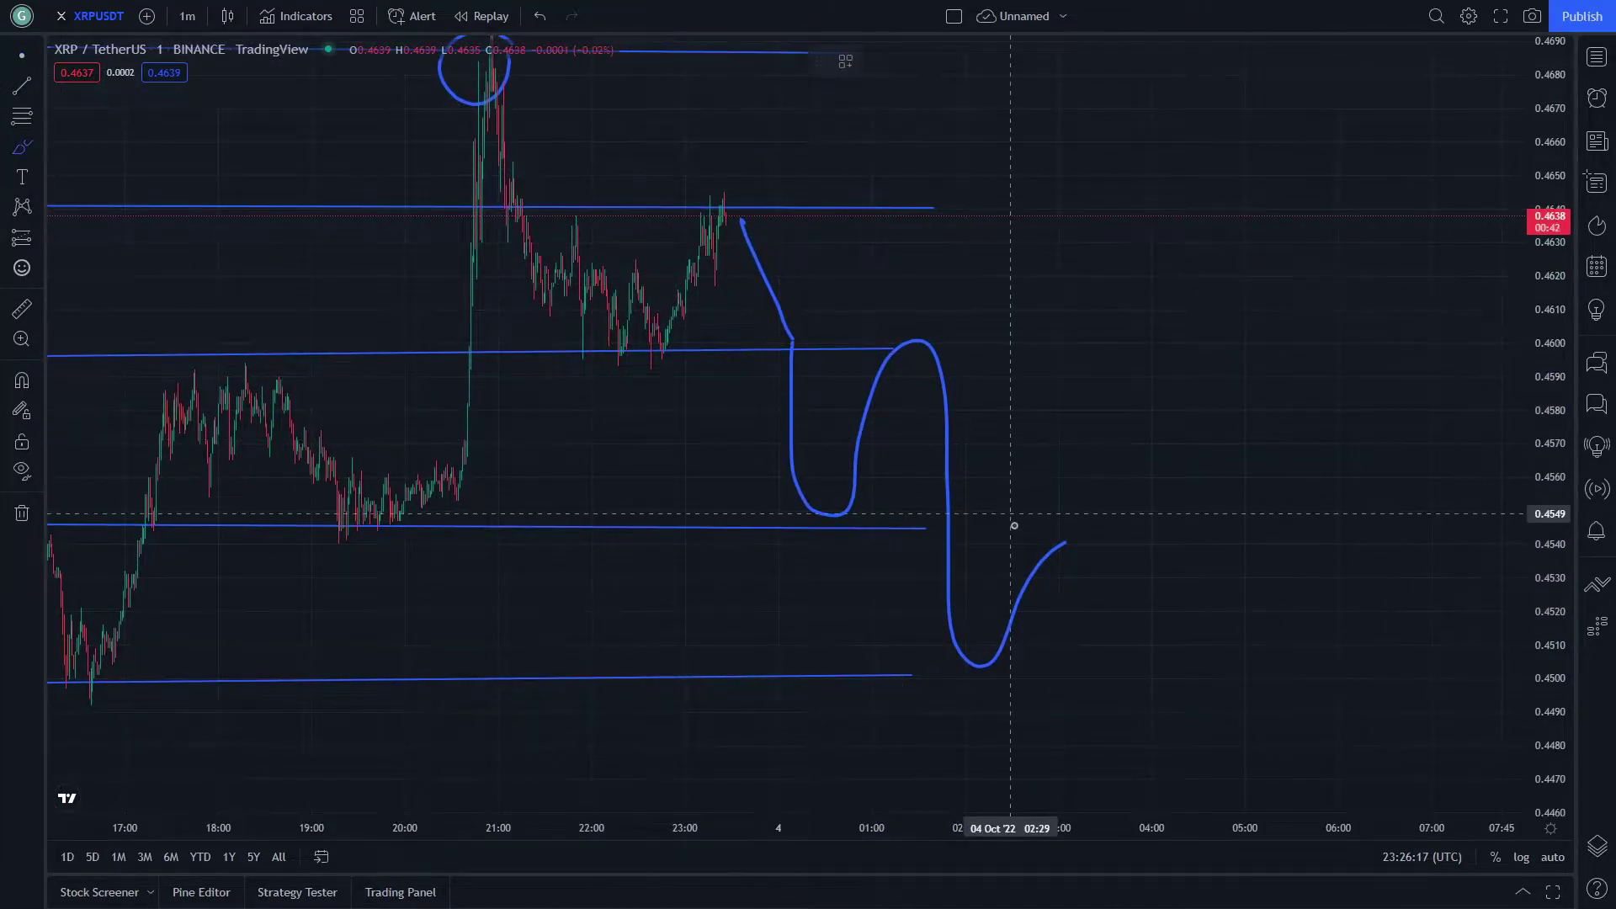
{"action": "left_click_drag", "start_coordinate": [1070, 549], "coordinate": [1078, 784]}
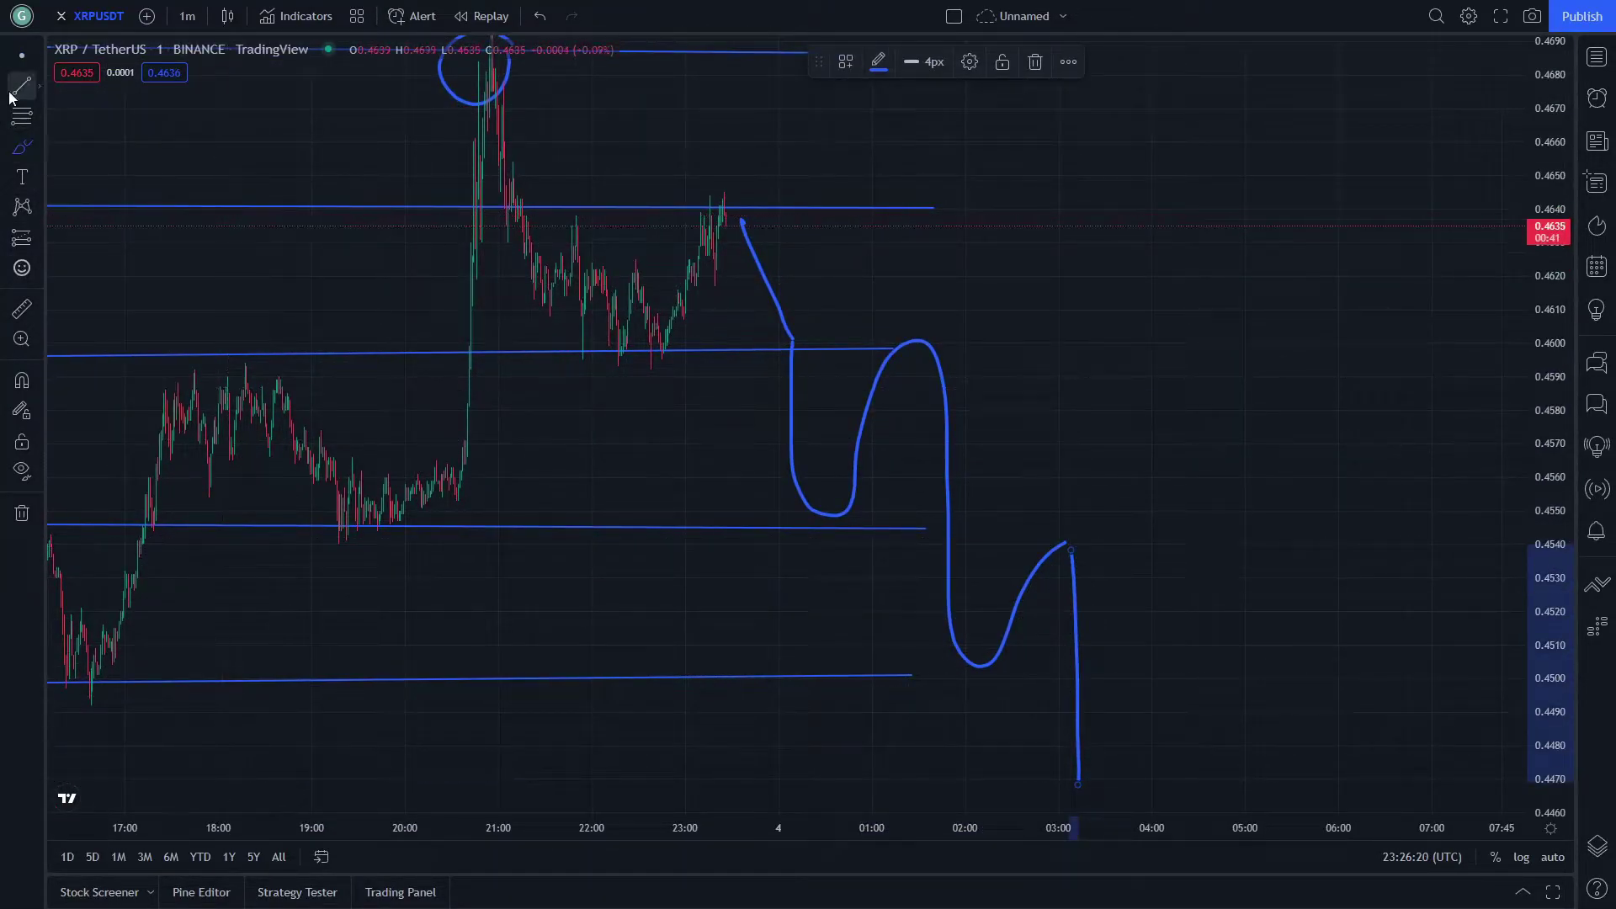
Extend the lowest trend line, at about 0.4451, to about 04:06 on 4 October
{"action": "left_click", "coordinate": [22, 55]}
{"action": "mouse_move", "coordinate": [503, 470]}
{"action": "left_mouse_down"}
{"action": "mouse_move", "coordinate": [768, 256]}
{"action": "mouse_move", "coordinate": [812, 179]}
{"action": "left_mouse_up"}
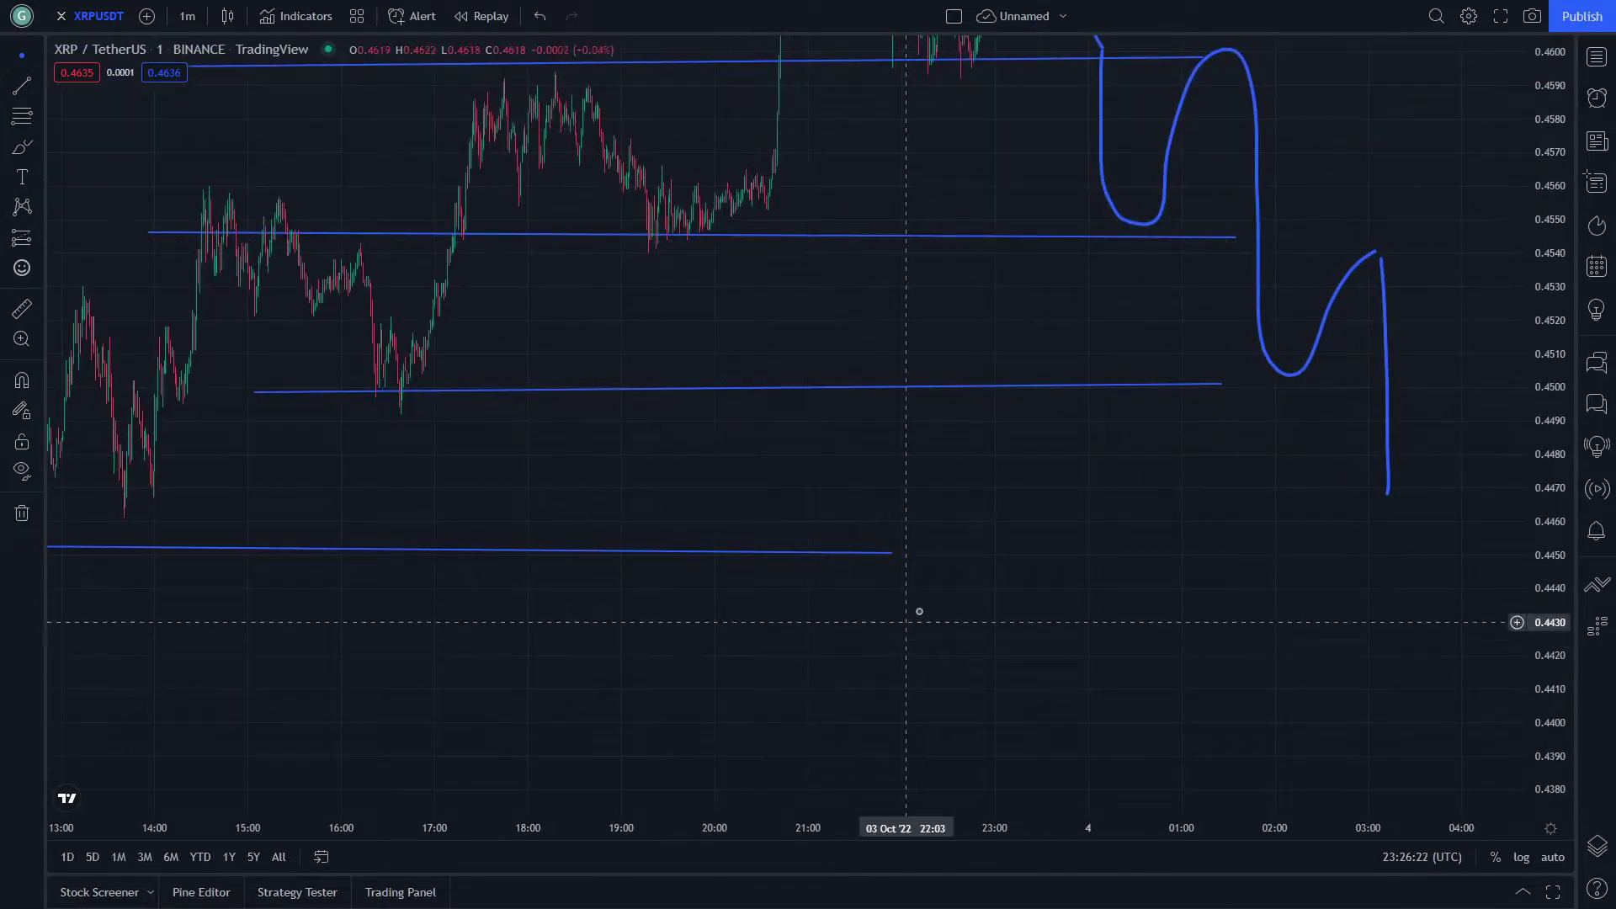
{"action": "left_click_drag", "start_coordinate": [893, 562], "coordinate": [1471, 542]}
Continue the brushed price path from about 0.4470 down to the lowest trend line and back up to about 0.4510
{"action": "left_click_drag", "start_coordinate": [1108, 667], "coordinate": [363, 616]}
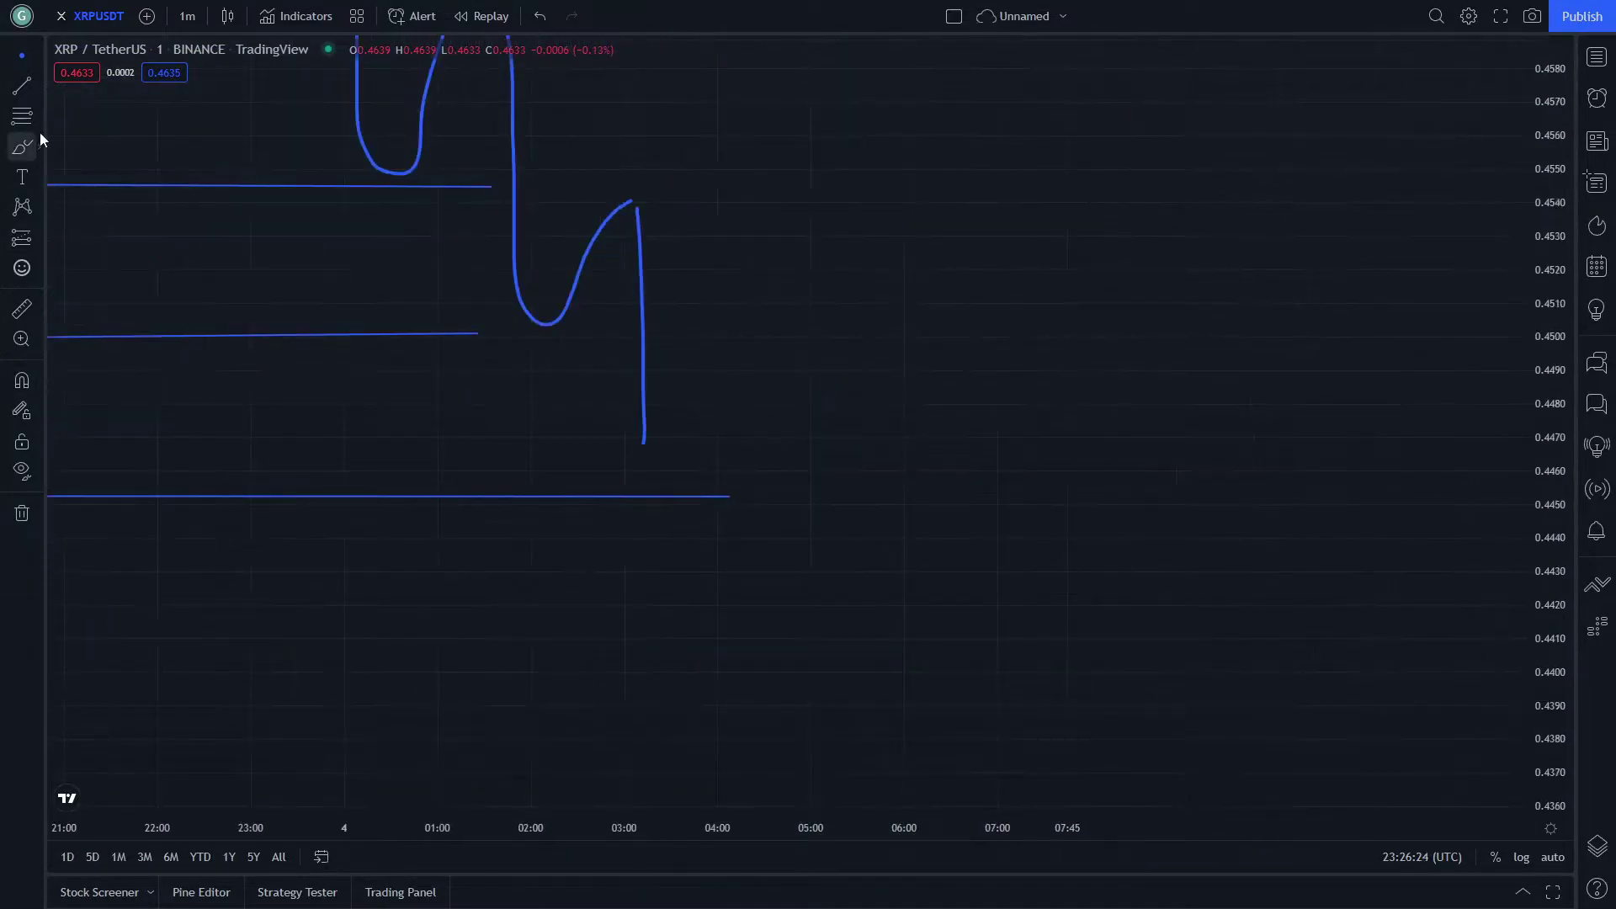
{"action": "left_click", "coordinate": [37, 147]}
{"action": "left_click", "coordinate": [22, 149]}
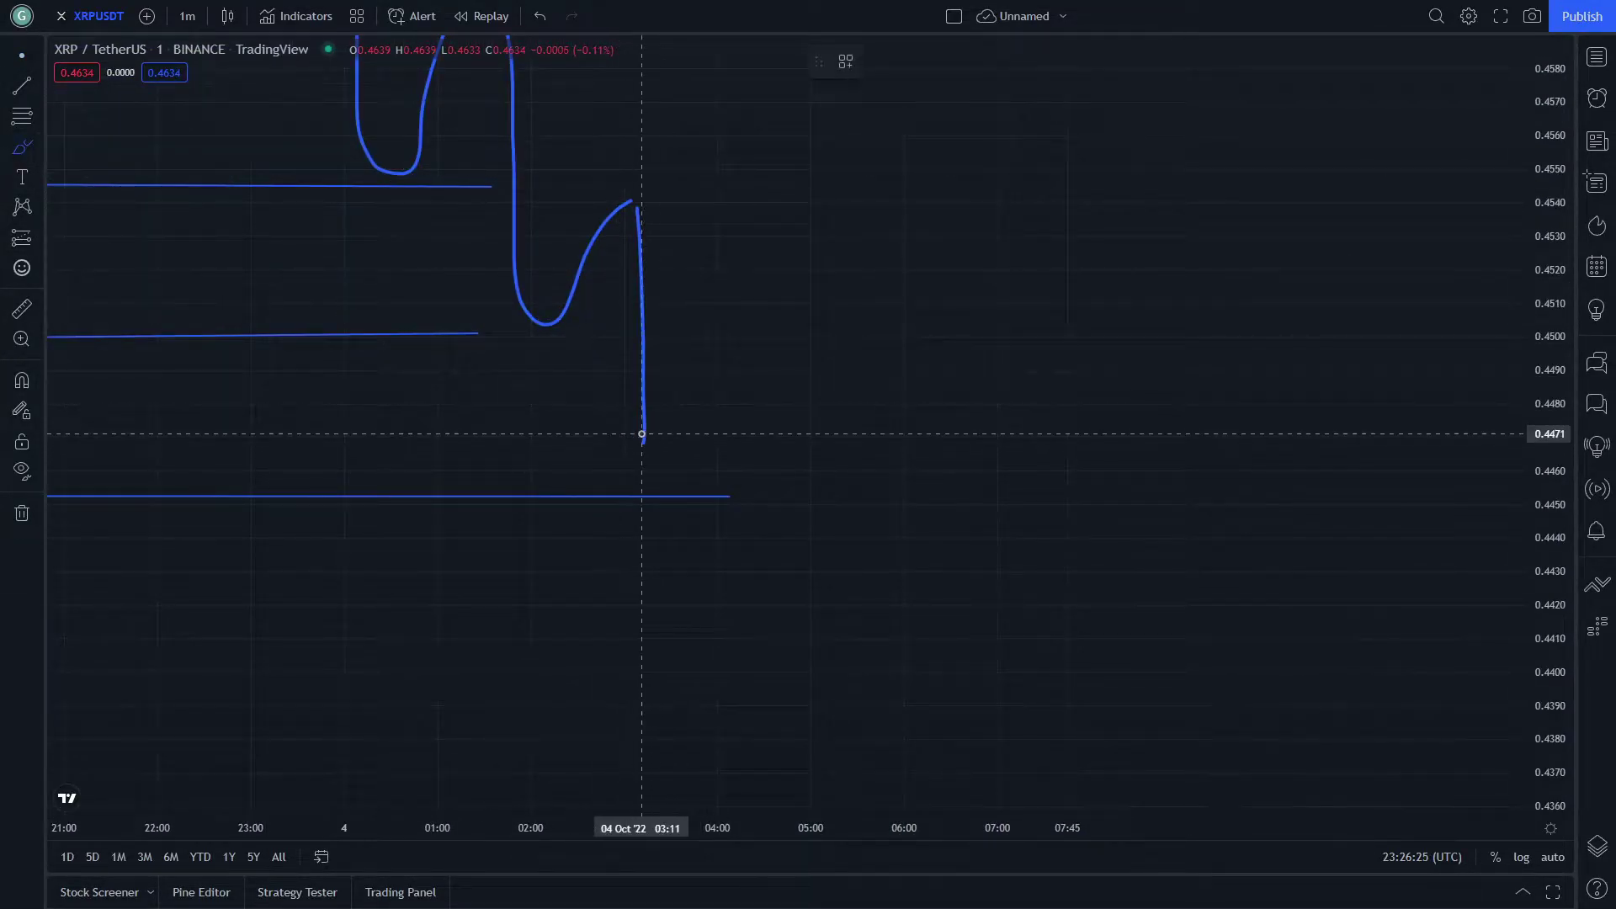
{"action": "left_click_drag", "start_coordinate": [642, 439], "coordinate": [802, 309]}
Move the 0.4546 trend line down to about 0.4541
{"action": "mouse_move", "coordinate": [292, 209]}
{"action": "left_mouse_down"}
{"action": "mouse_move", "coordinate": [766, 490]}
{"action": "mouse_move", "coordinate": [753, 481]}
{"action": "left_mouse_up"}
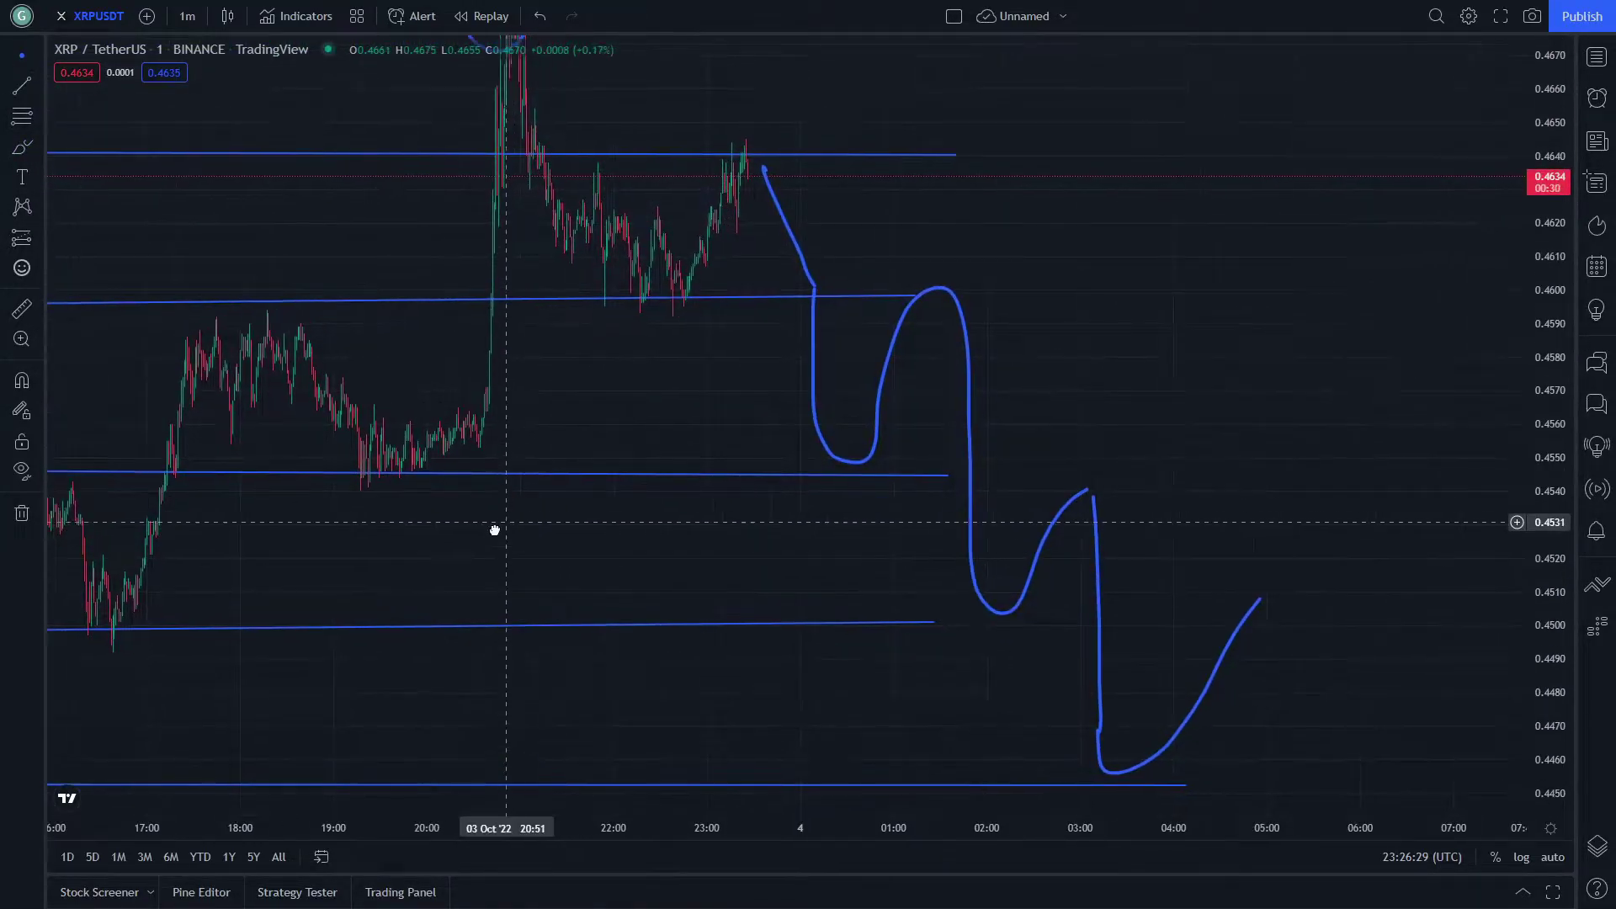
{"action": "left_click_drag", "start_coordinate": [468, 494], "coordinate": [276, 516]}
{"action": "left_click_drag", "start_coordinate": [714, 480], "coordinate": [744, 482]}
Delete all four brush strokes of the projected price path, keeping the trend lines and the circle
{"action": "left_click_drag", "start_coordinate": [913, 415], "coordinate": [963, 574]}
{"action": "left_click", "coordinate": [973, 557]}
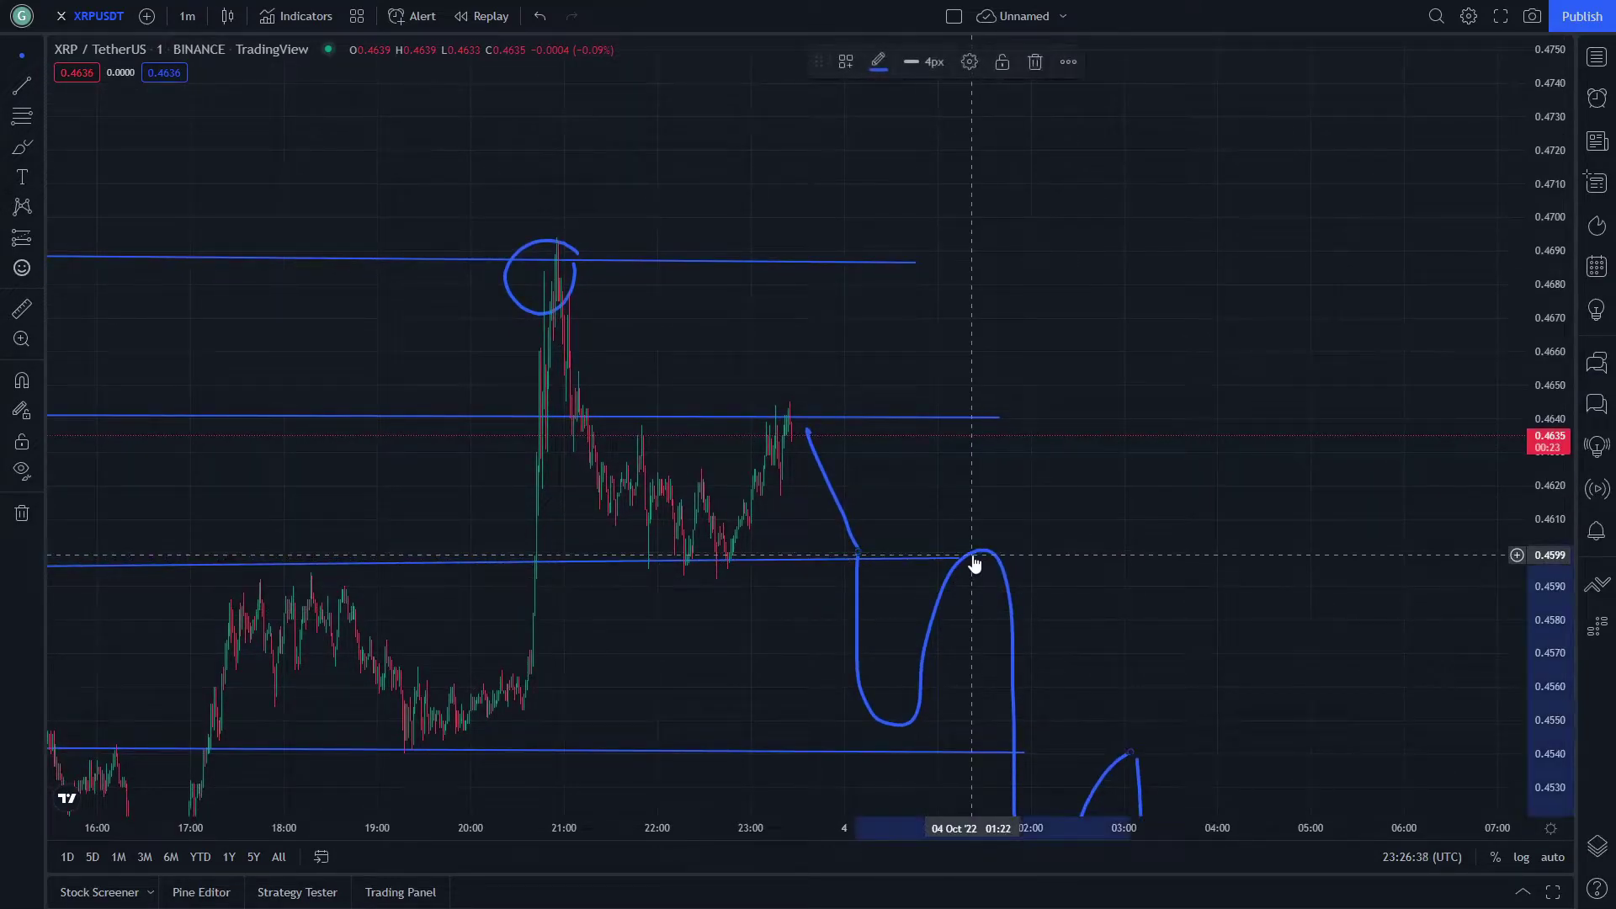
{"action": "key", "text": "Delete"}
{"action": "left_click", "coordinate": [833, 499]}
{"action": "key", "text": "Delete"}
{"action": "left_click_drag", "start_coordinate": [937, 480], "coordinate": [892, 381]}
{"action": "left_click", "coordinate": [1096, 700]}
{"action": "key", "text": "Delete"}
{"action": "left_click_drag", "start_coordinate": [1019, 492], "coordinate": [1033, 356]}
{"action": "left_click", "coordinate": [1230, 699]}
{"action": "key", "text": "Delete"}
Brush a descending zigzag from the latest candle through about 0.4572, 0.4610, 0.4548, 0.4577, 0.4517 and 0.4540 down to about 0.4495
{"action": "mouse_move", "coordinate": [1121, 503]}
{"action": "left_mouse_down"}
{"action": "mouse_move", "coordinate": [1089, 713]}
{"action": "mouse_move", "coordinate": [1177, 508]}
{"action": "left_mouse_up"}
{"action": "mouse_move", "coordinate": [635, 345]}
{"action": "left_mouse_down"}
{"action": "mouse_move", "coordinate": [639, 447]}
{"action": "mouse_move", "coordinate": [560, 468]}
{"action": "left_mouse_up"}
{"action": "left_click", "coordinate": [10, 150]}
{"action": "left_click_drag", "start_coordinate": [747, 321], "coordinate": [736, 482]}
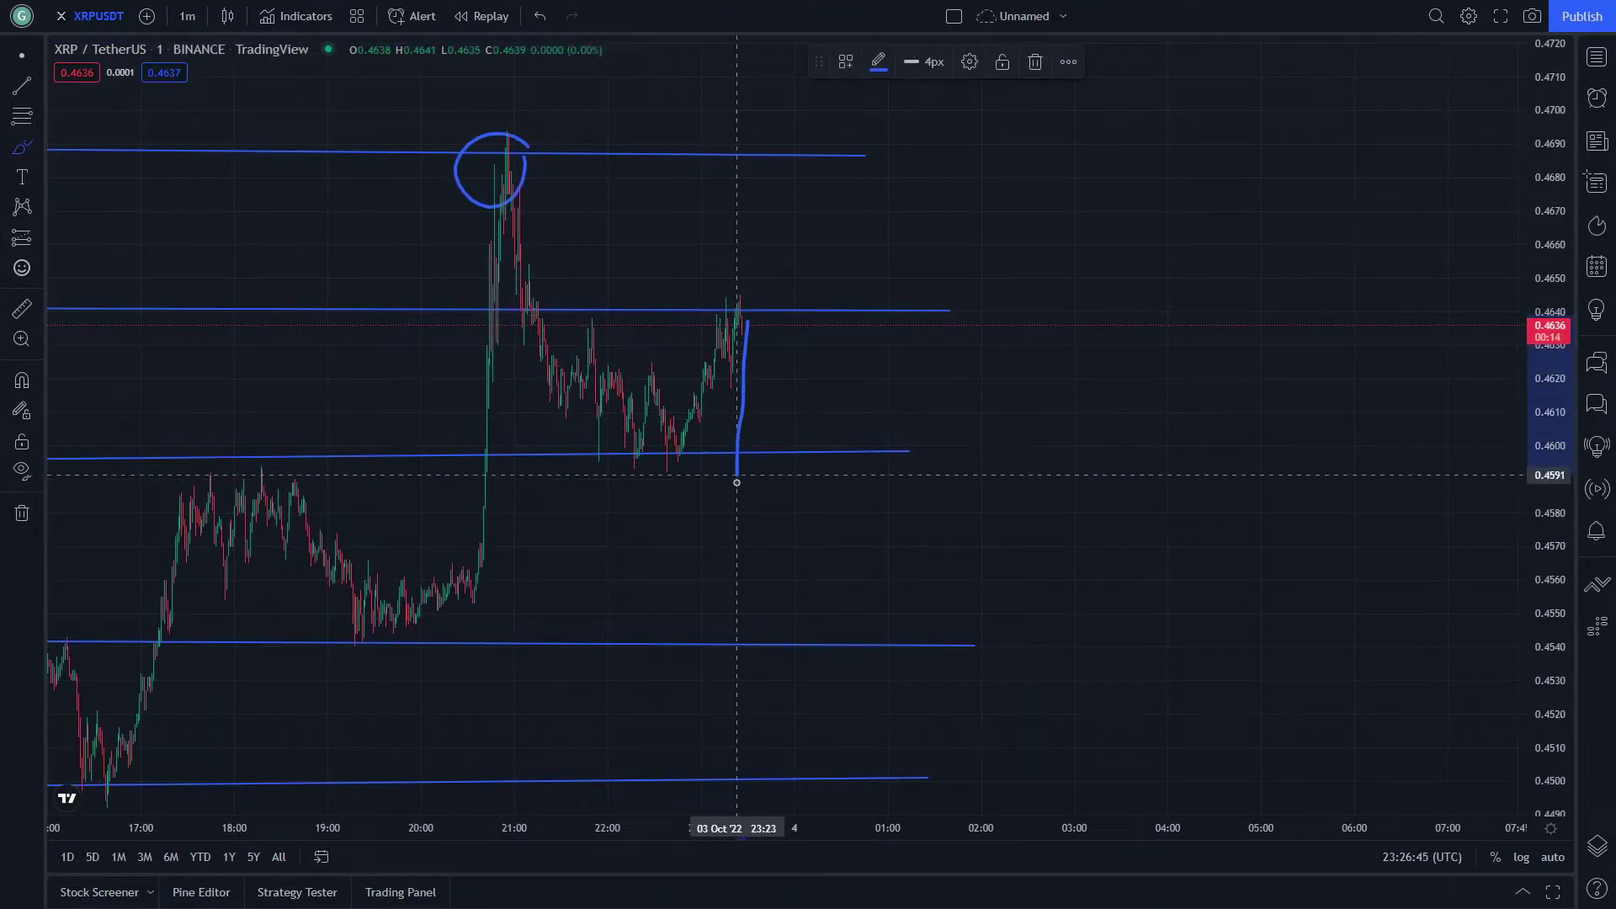
{"action": "mouse_move", "coordinate": [763, 544]}
{"action": "left_mouse_down"}
{"action": "mouse_move", "coordinate": [915, 431]}
{"action": "mouse_move", "coordinate": [866, 620]}
{"action": "mouse_move", "coordinate": [995, 543]}
{"action": "mouse_move", "coordinate": [993, 658]}
{"action": "mouse_move", "coordinate": [962, 729]}
{"action": "left_mouse_up"}
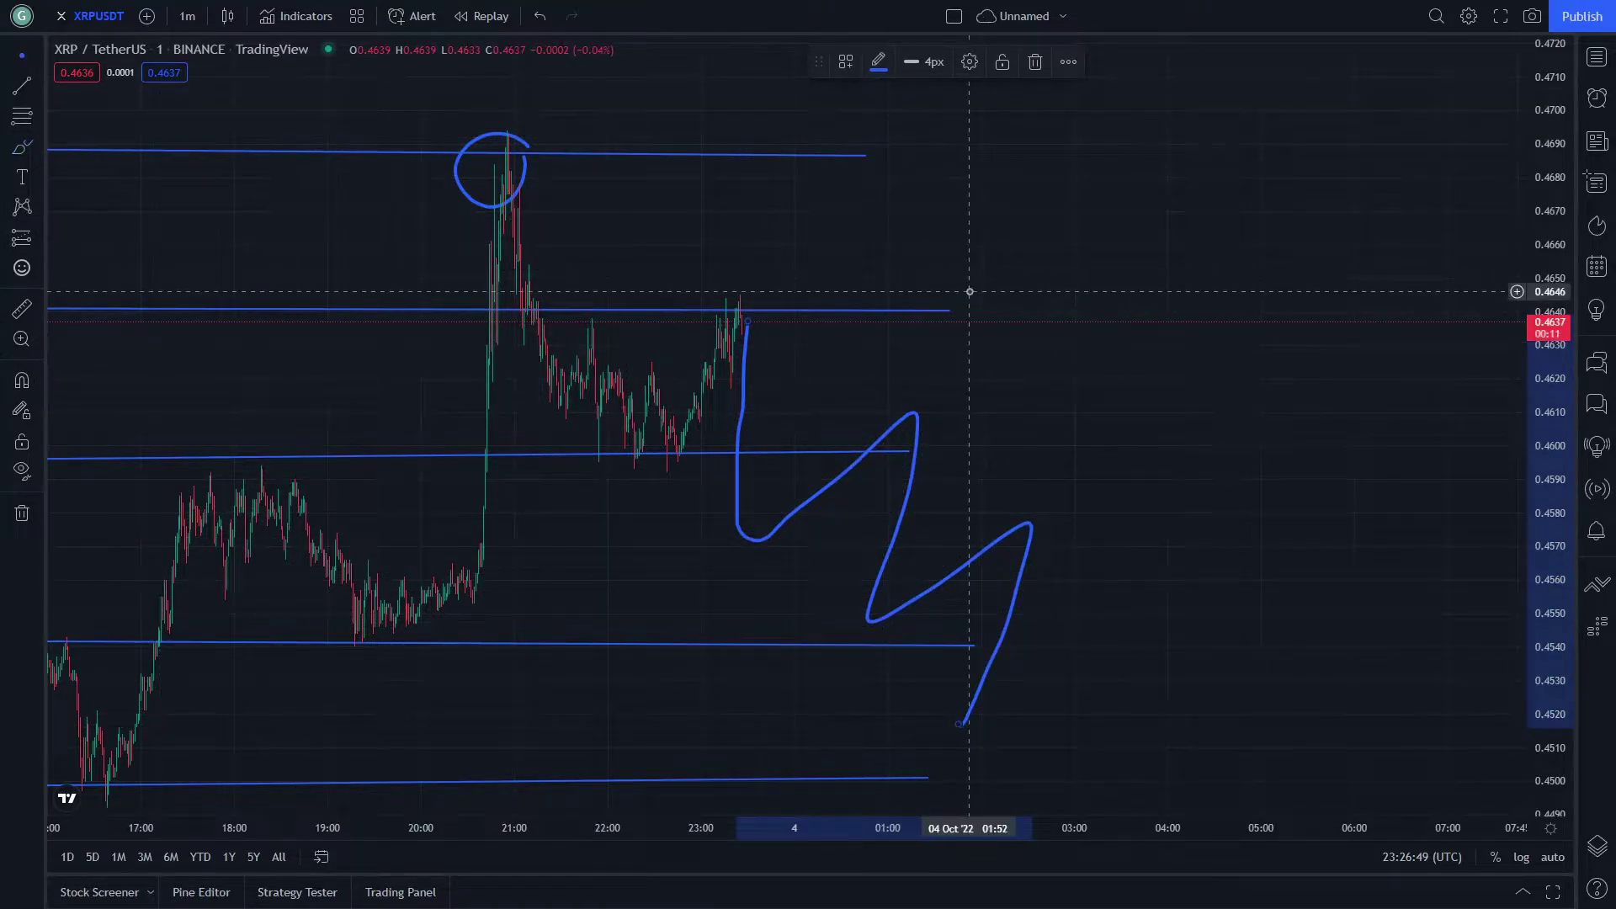
{"action": "left_click_drag", "start_coordinate": [879, 259], "coordinate": [835, 170]}
{"action": "mouse_move", "coordinate": [922, 627]}
{"action": "left_mouse_down"}
{"action": "mouse_move", "coordinate": [984, 589]}
{"action": "mouse_move", "coordinate": [1075, 705]}
{"action": "left_mouse_up"}
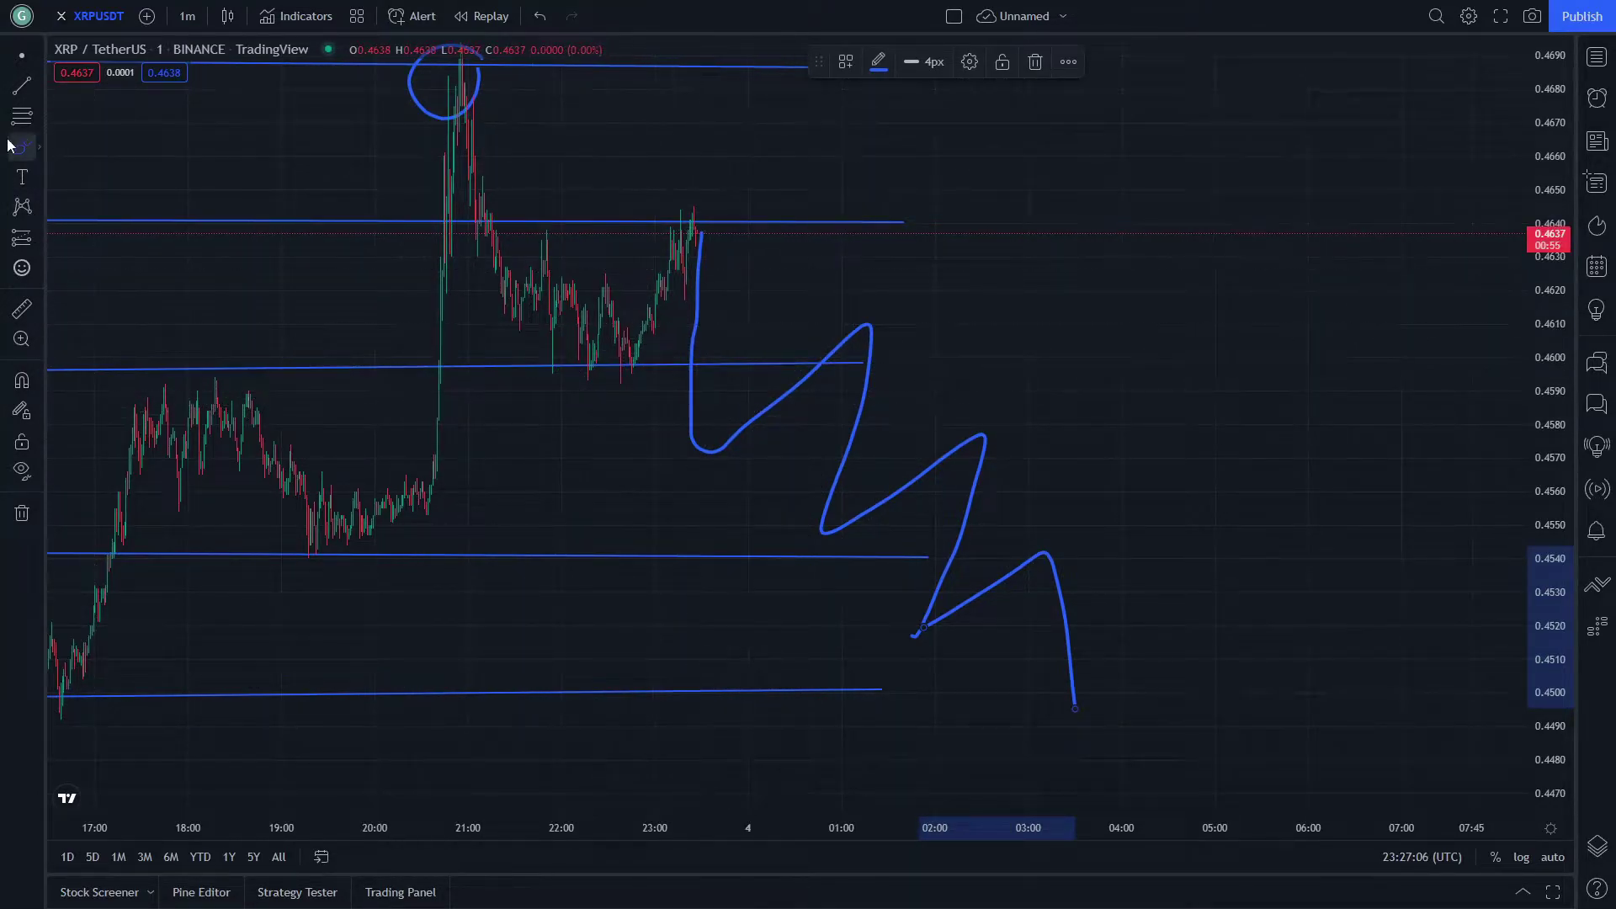
{"action": "left_click", "coordinate": [22, 59]}
Circle with the brush where the zigzag meets the 0.4541 line and its first two crossings of the 0.4597 line
{"action": "mouse_move", "coordinate": [404, 269]}
{"action": "left_mouse_down"}
{"action": "mouse_move", "coordinate": [560, 372]}
{"action": "mouse_move", "coordinate": [657, 347]}
{"action": "mouse_move", "coordinate": [629, 281]}
{"action": "mouse_move", "coordinate": [476, 235]}
{"action": "left_mouse_up"}
{"action": "left_click_drag", "start_coordinate": [1388, 270], "coordinate": [1291, 251]}
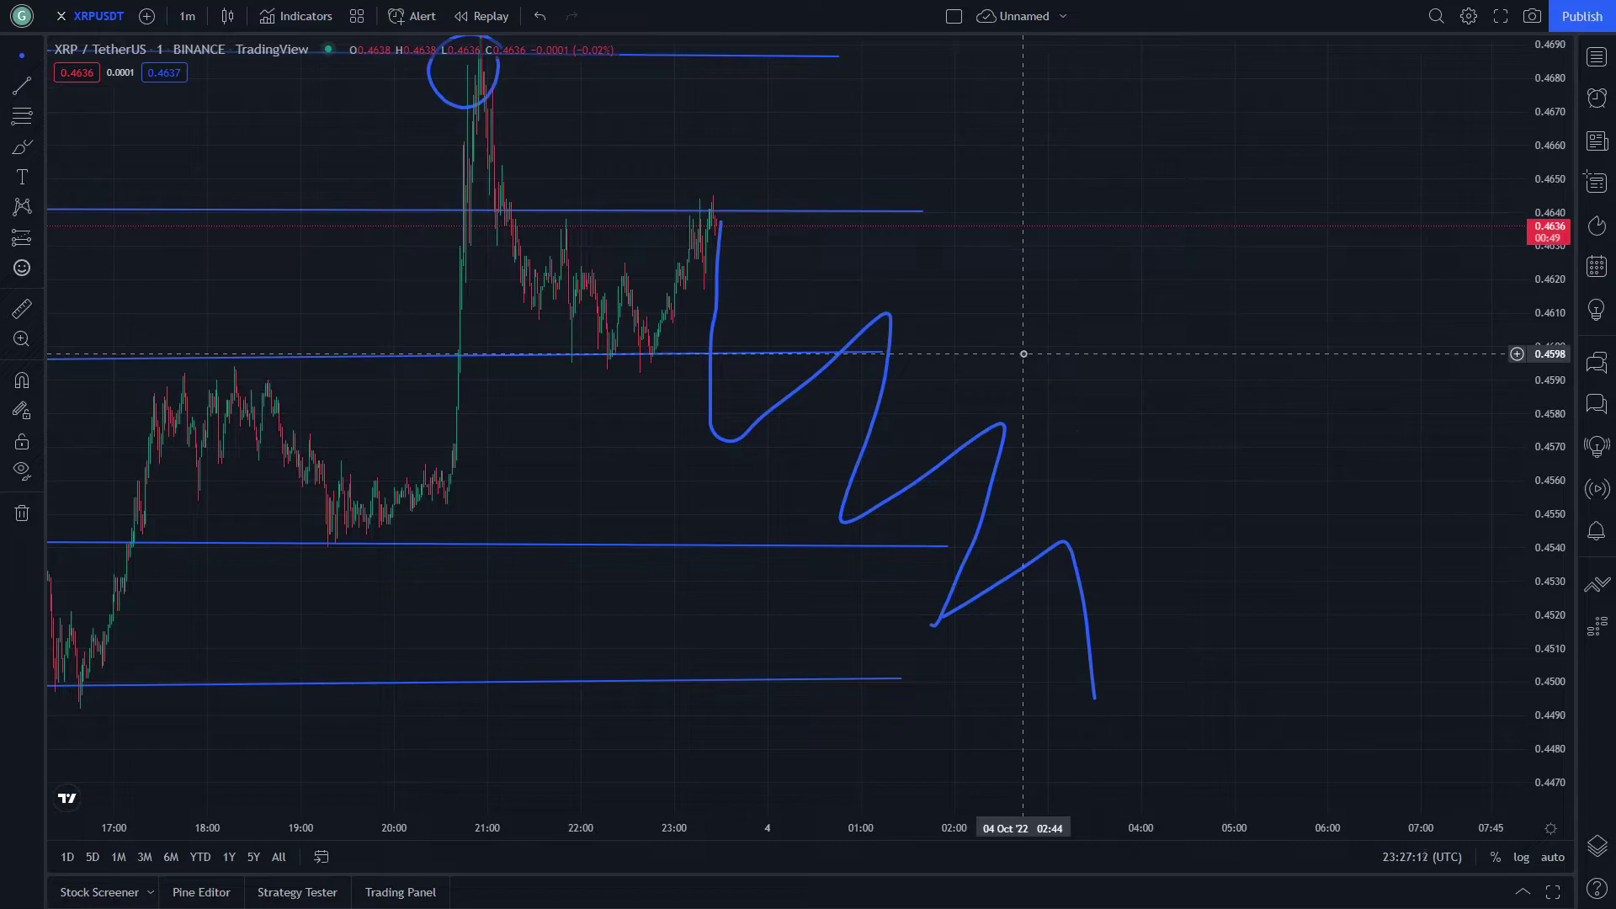
{"action": "left_click_drag", "start_coordinate": [1202, 339], "coordinate": [1212, 319]}
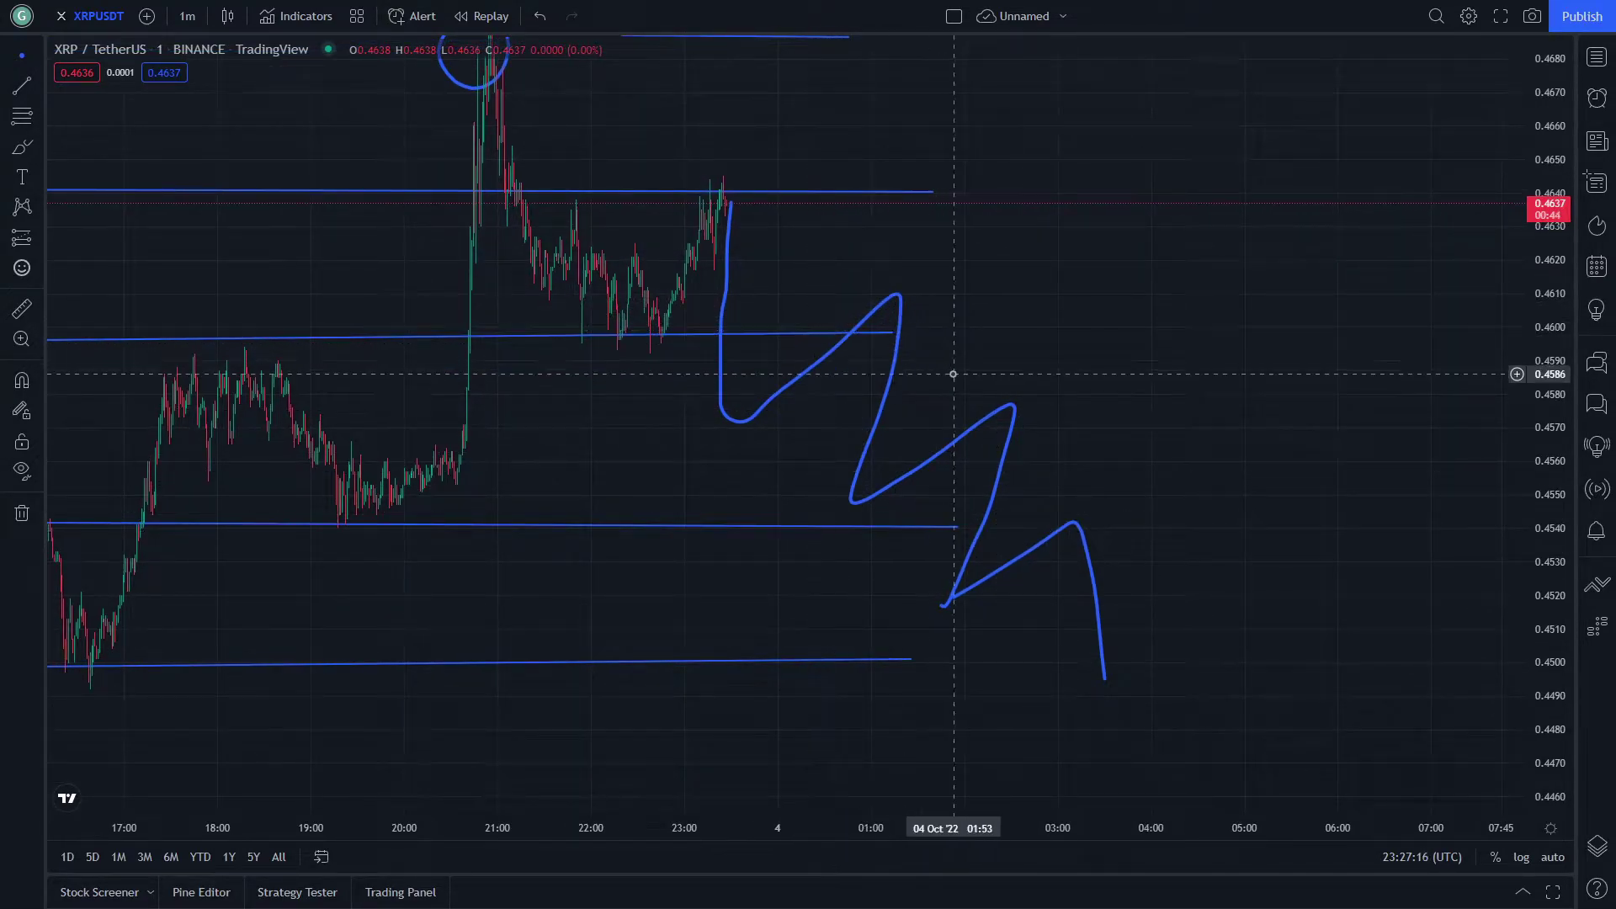
{"action": "left_click_drag", "start_coordinate": [1063, 401], "coordinate": [1060, 336]}
{"action": "left_click", "coordinate": [19, 150]}
{"action": "left_click_drag", "start_coordinate": [949, 491], "coordinate": [968, 471]}
{"action": "left_click_drag", "start_coordinate": [820, 230], "coordinate": [838, 254]}
{"action": "left_click_drag", "start_coordinate": [712, 283], "coordinate": [683, 247]}
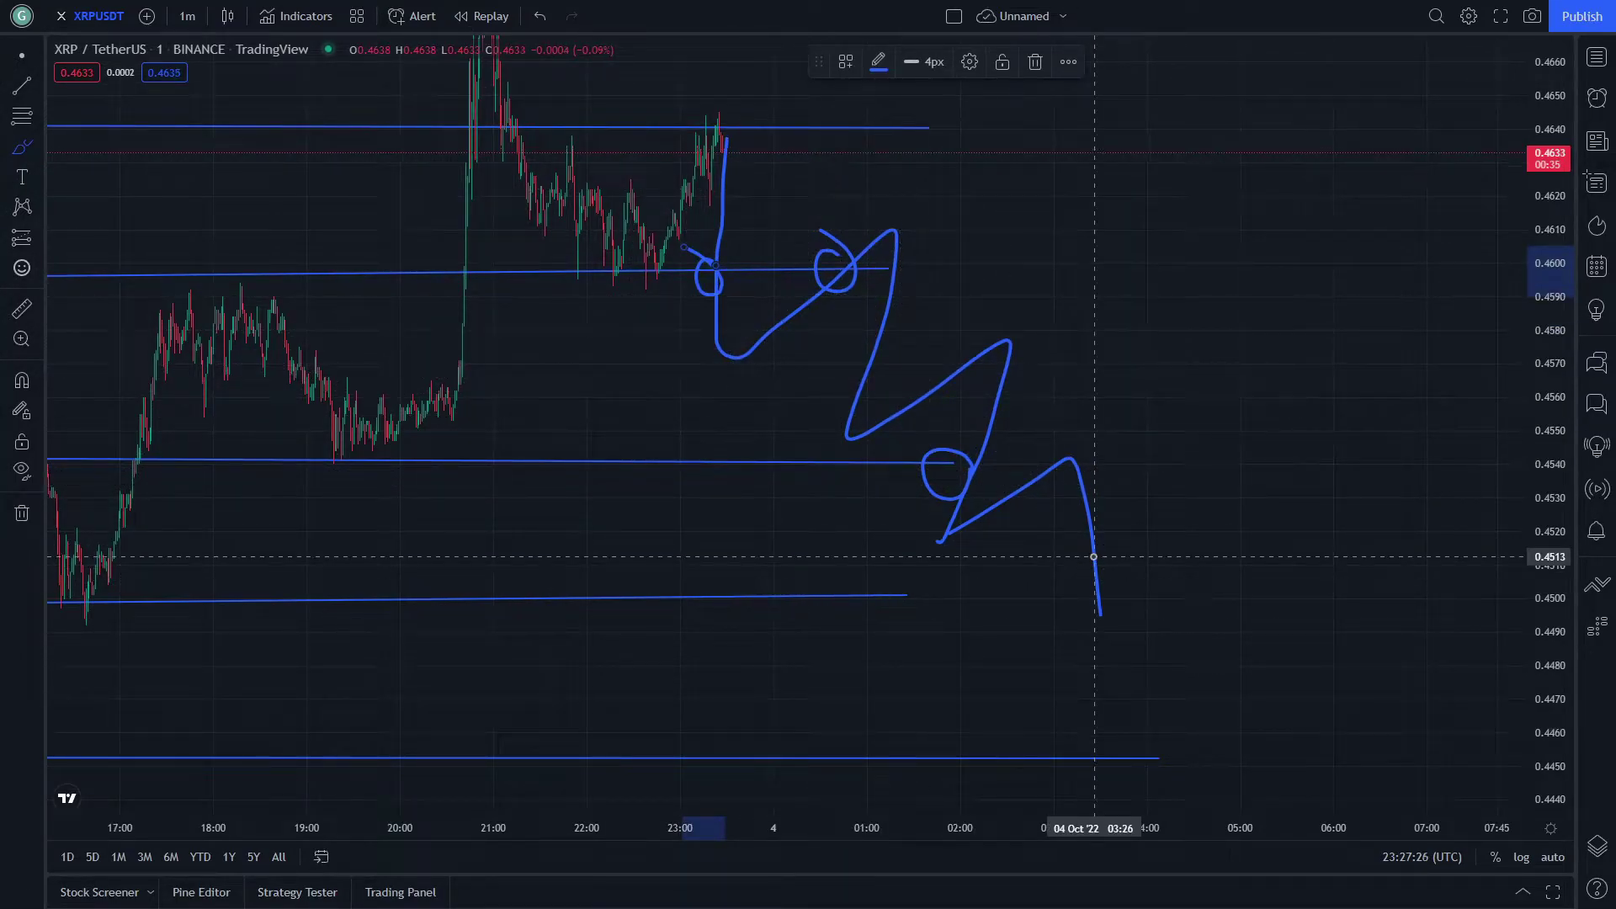
Draw a nearly horizontal trend line at about 0.4570, between the 0.4597 and 0.4541 lines, extending past 01:00 on 4 October
{"action": "left_click_drag", "start_coordinate": [482, 230], "coordinate": [607, 407]}
{"action": "left_click_drag", "start_coordinate": [625, 304], "coordinate": [871, 269]}
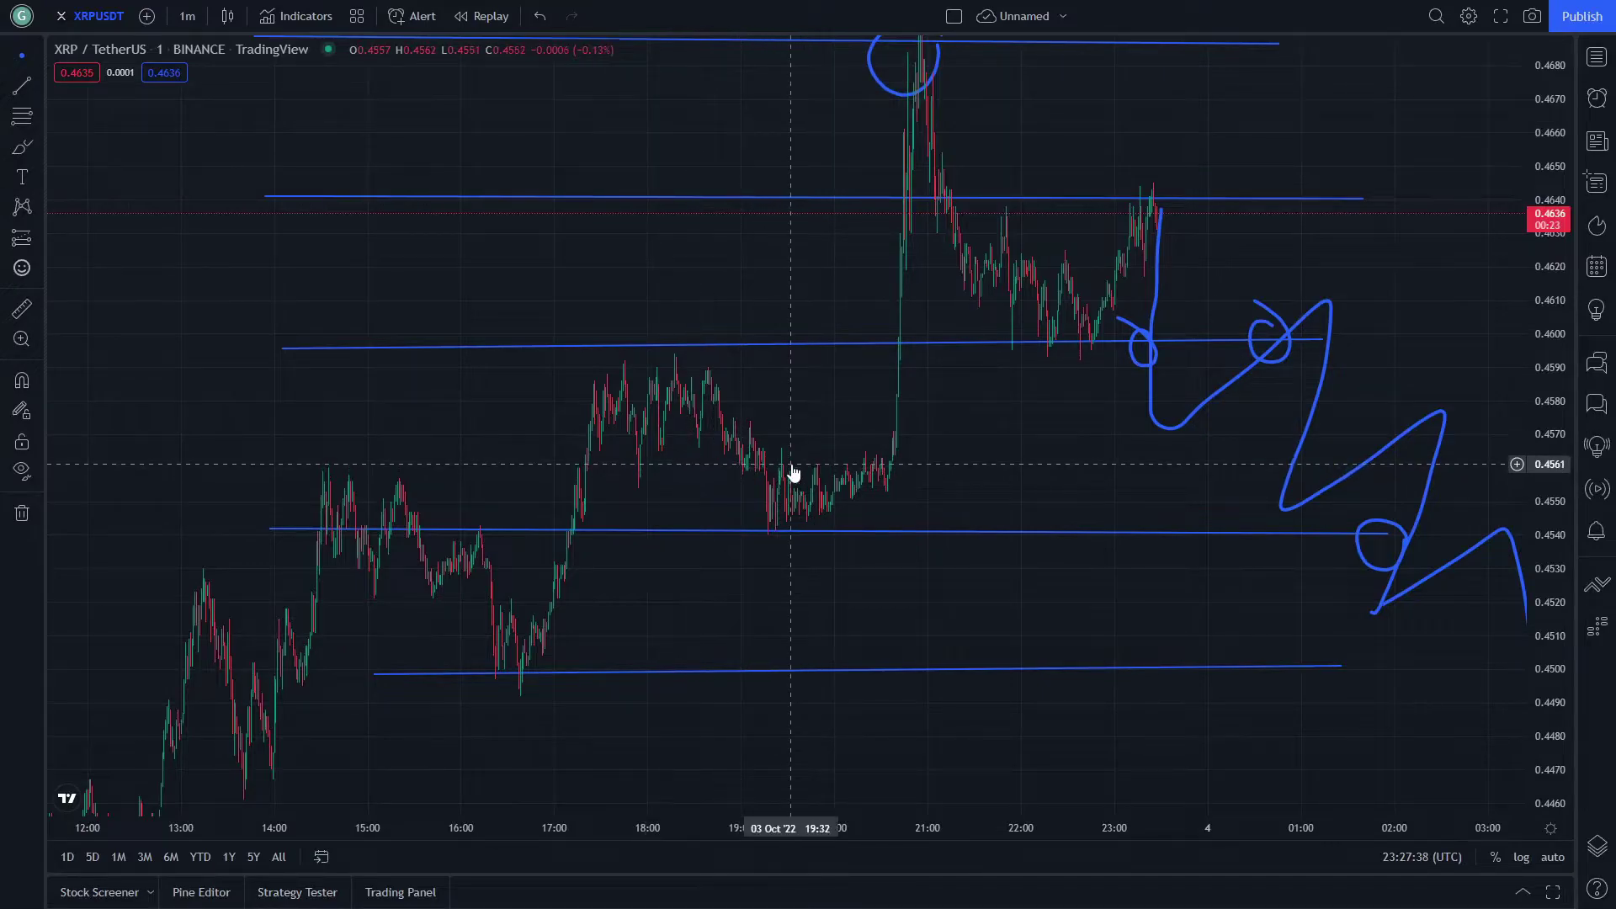
{"action": "left_click_drag", "start_coordinate": [695, 452], "coordinate": [760, 424]}
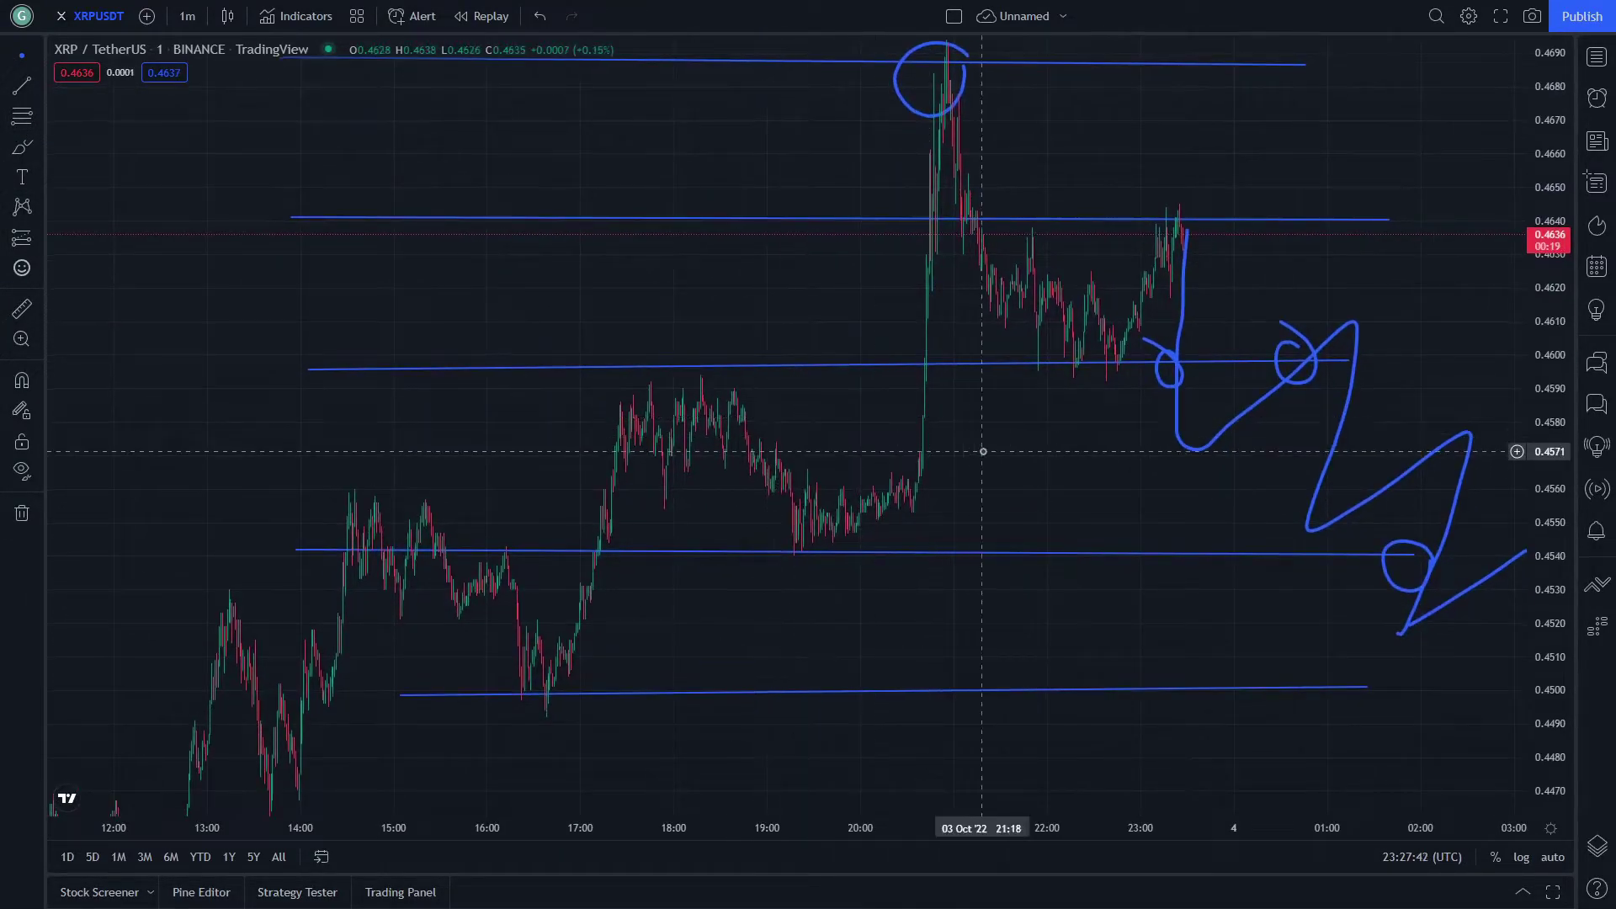
{"action": "left_click", "coordinate": [23, 91]}
{"action": "left_click", "coordinate": [1120, 454]}
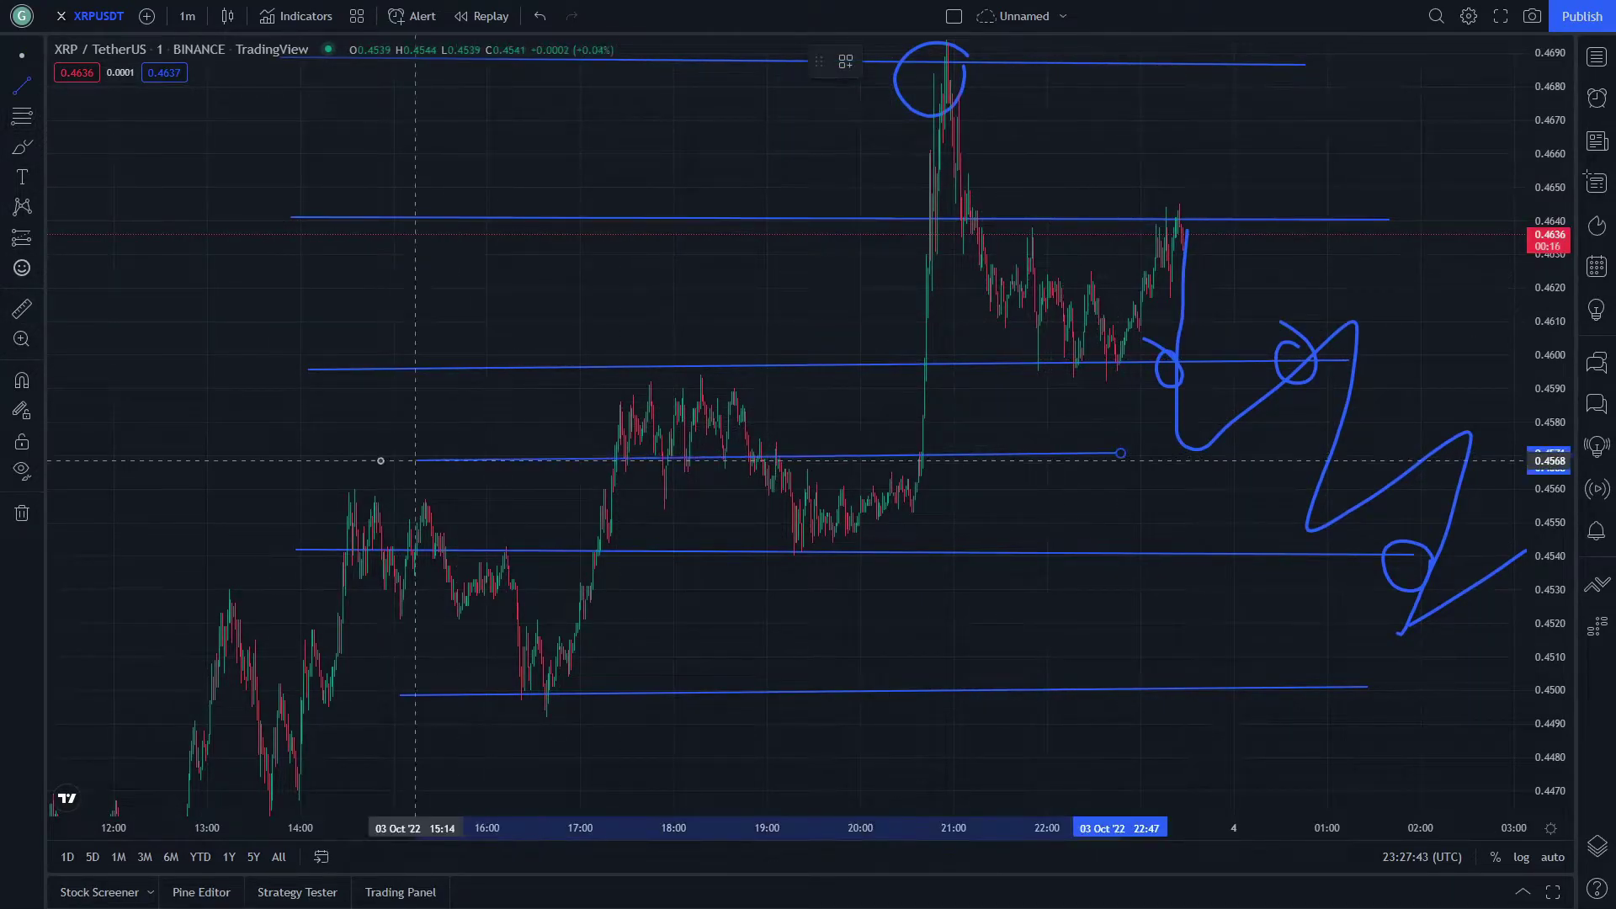
{"action": "left_click", "coordinate": [329, 461]}
{"action": "left_click_drag", "start_coordinate": [1120, 454], "coordinate": [1371, 453]}
Draw a Fib retracement starting at about 0.4679 near 19:31 and place its lower end at about 0.4450 near 14:39 on 3 October
{"action": "left_click", "coordinate": [22, 115]}
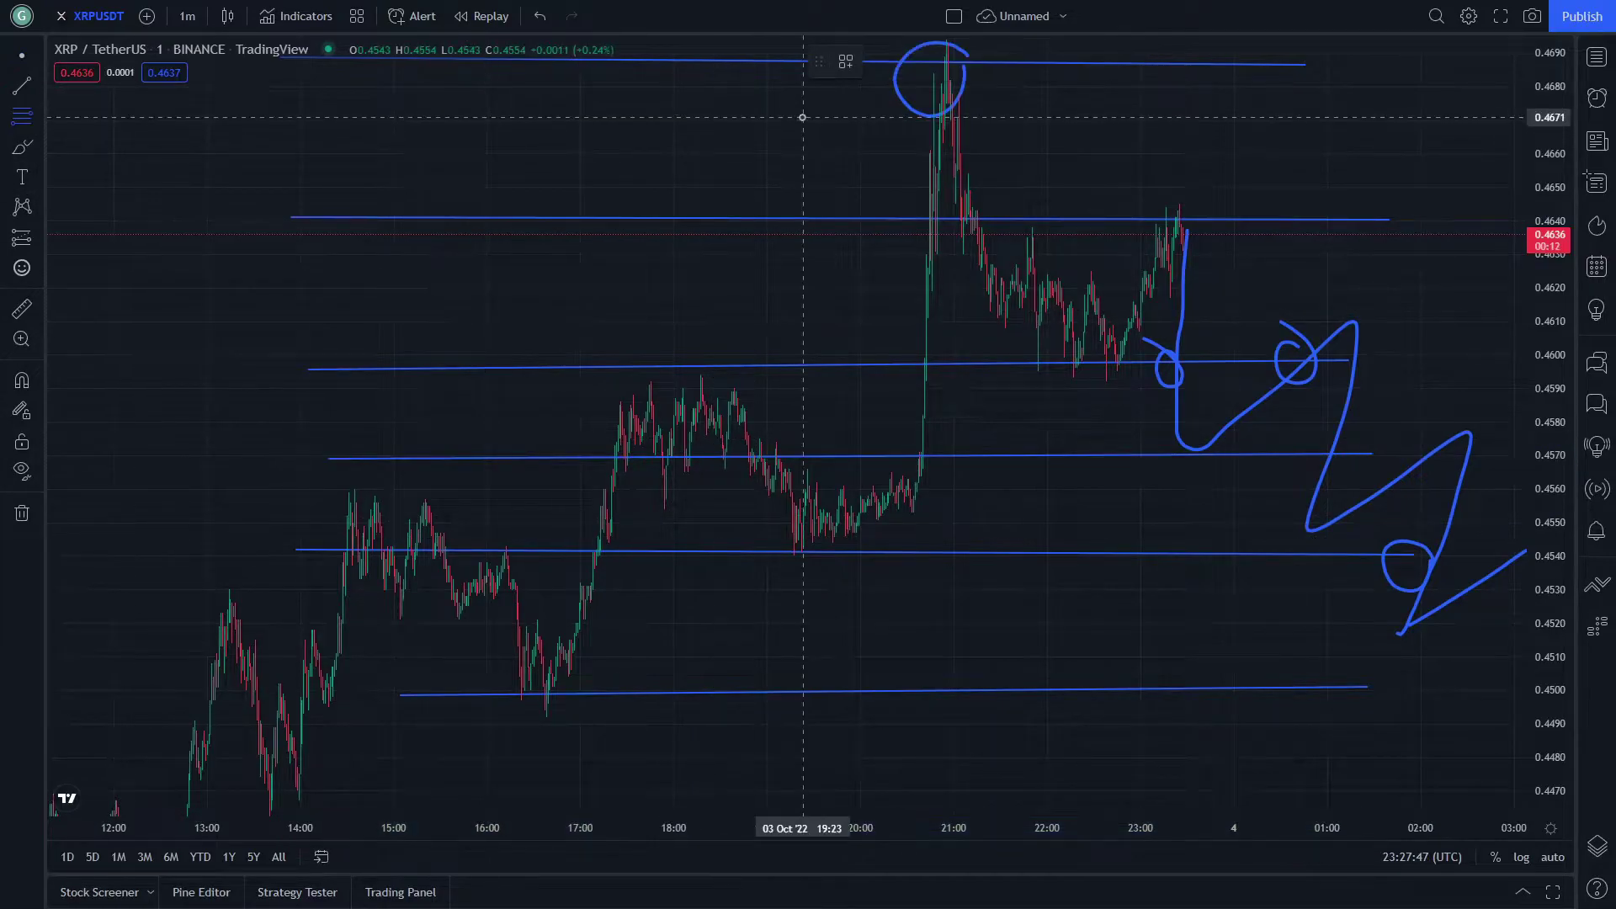
{"action": "left_click", "coordinate": [815, 89]}
{"action": "left_click", "coordinate": [403, 779]}
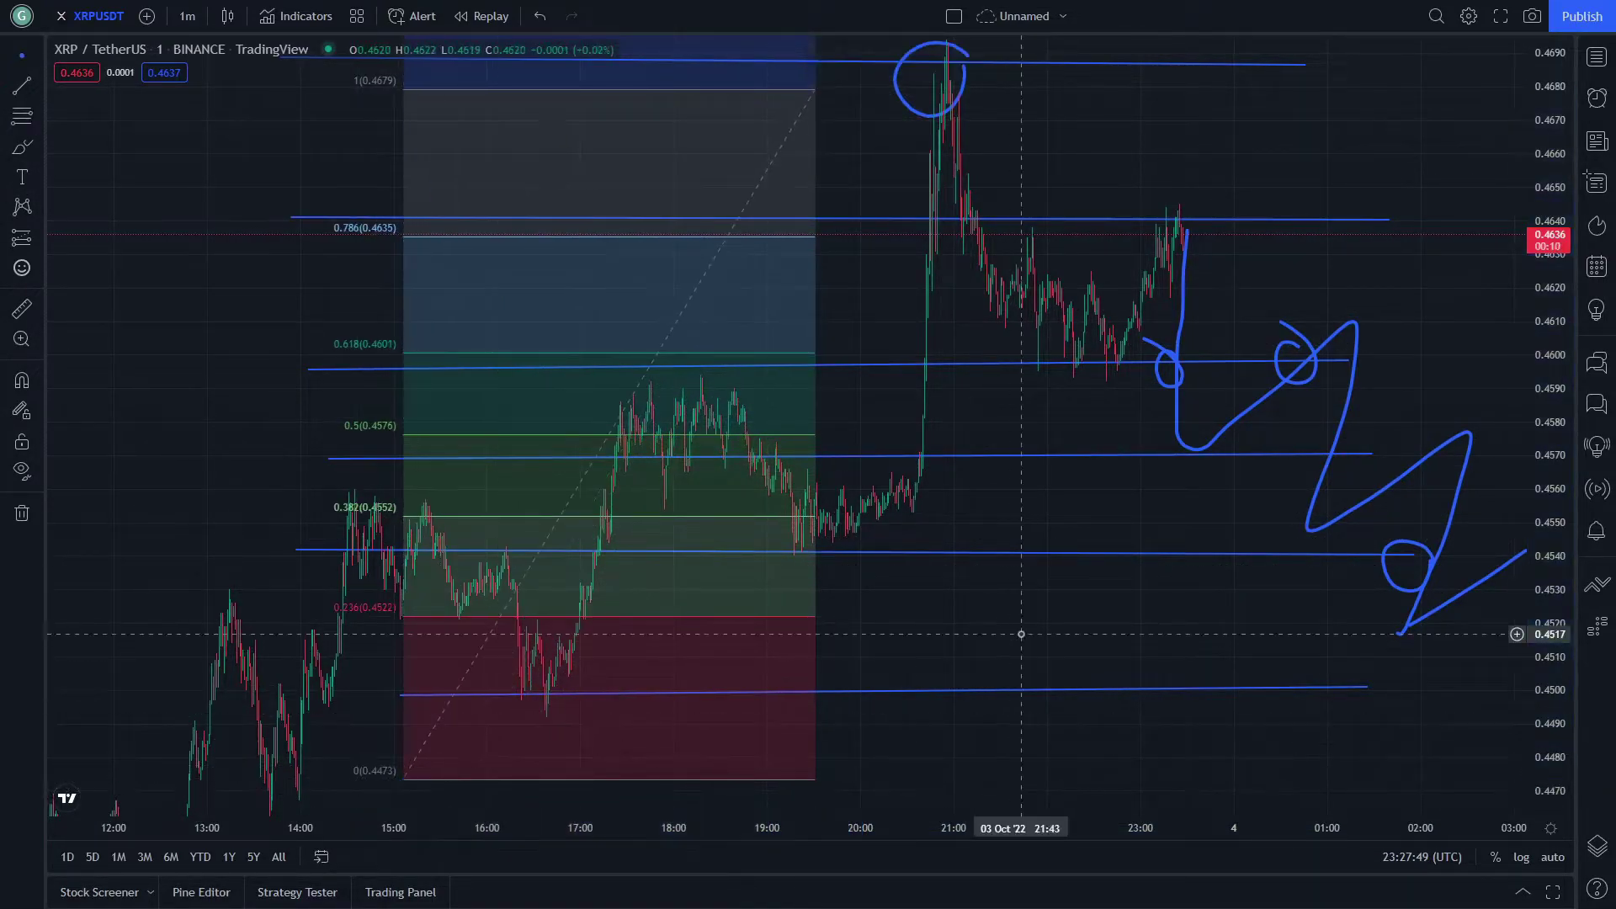
{"action": "left_click_drag", "start_coordinate": [1021, 635], "coordinate": [1046, 510]}
{"action": "left_click_drag", "start_coordinate": [426, 655], "coordinate": [386, 732]}
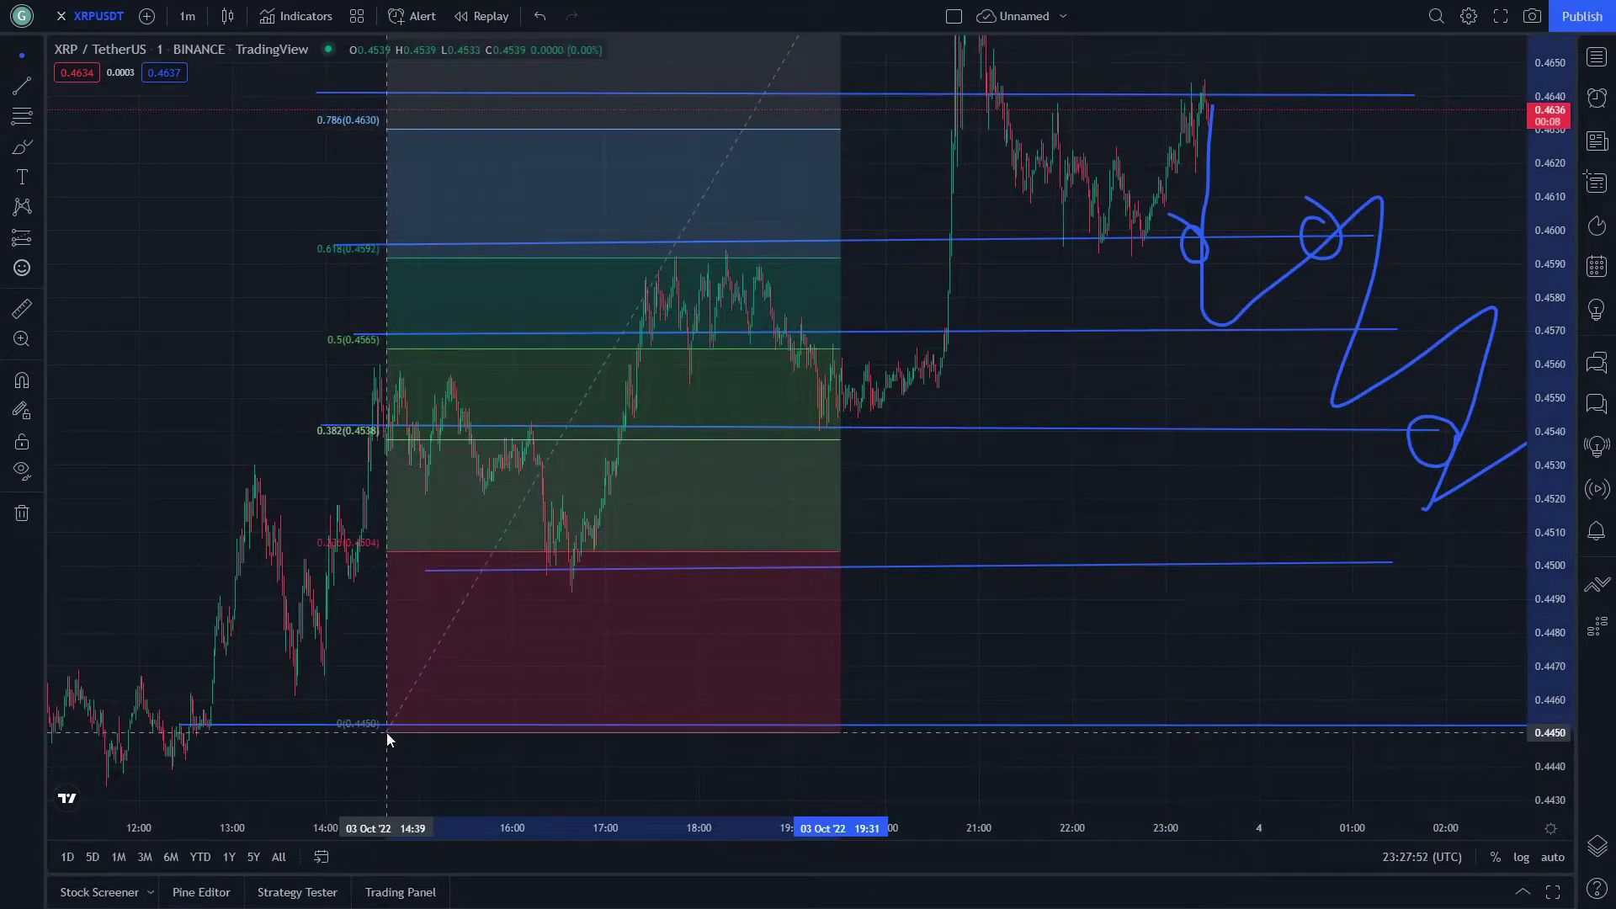
Examine how the Fib retracement levels line up with the drawn horizontal lines and the projected price path
{"action": "left_click_drag", "start_coordinate": [289, 649], "coordinate": [263, 681]}
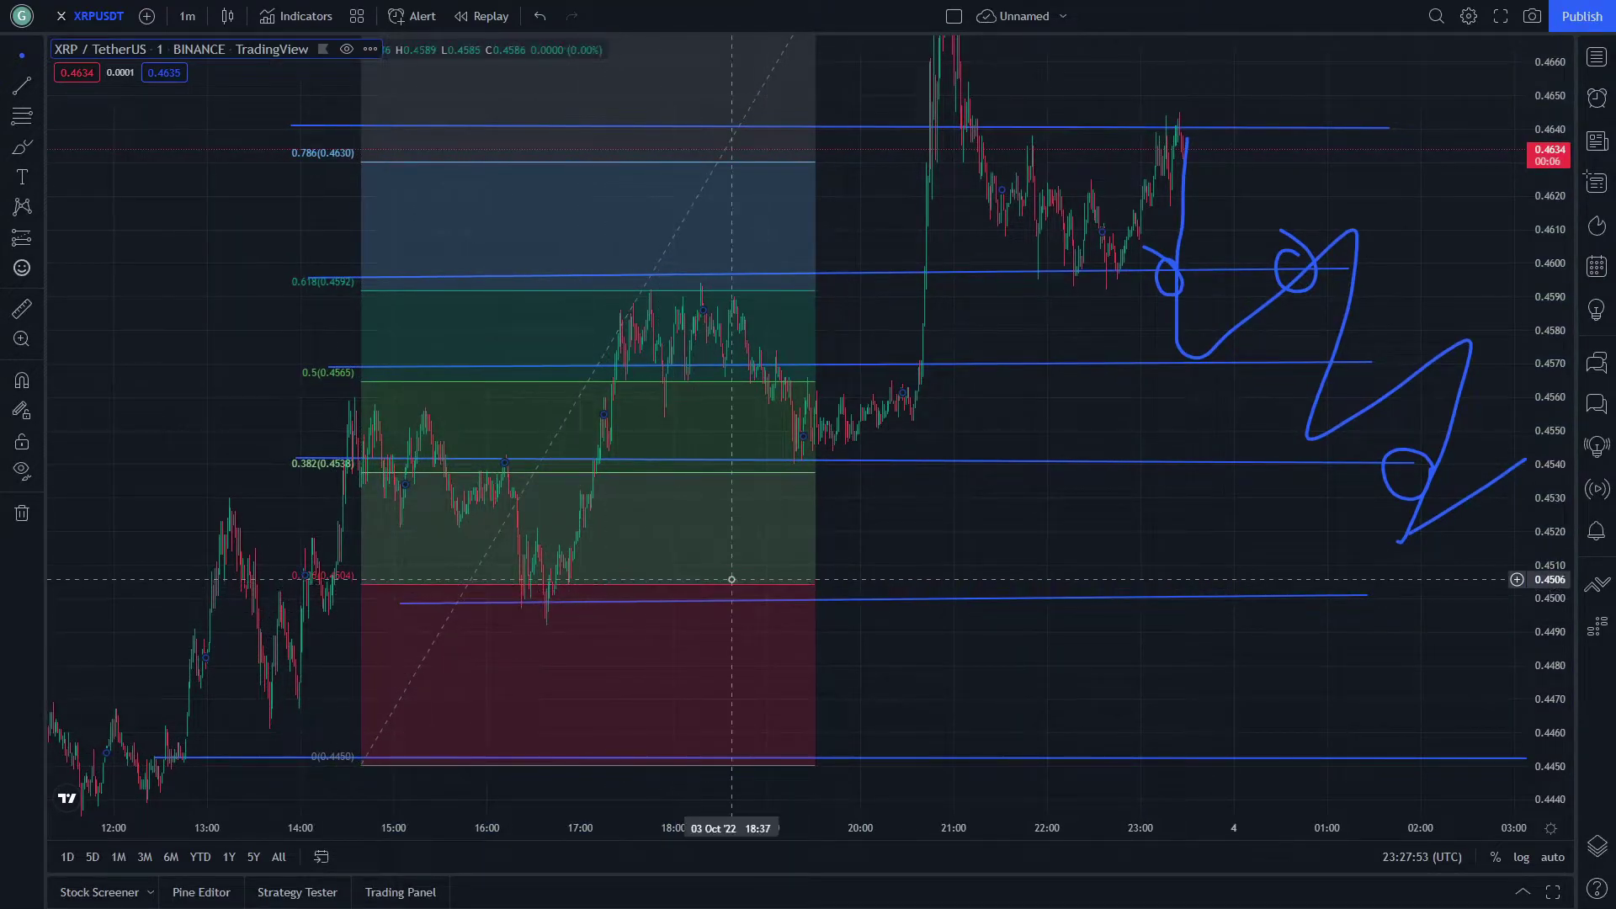
{"action": "left_click_drag", "start_coordinate": [714, 587], "coordinate": [635, 637]}
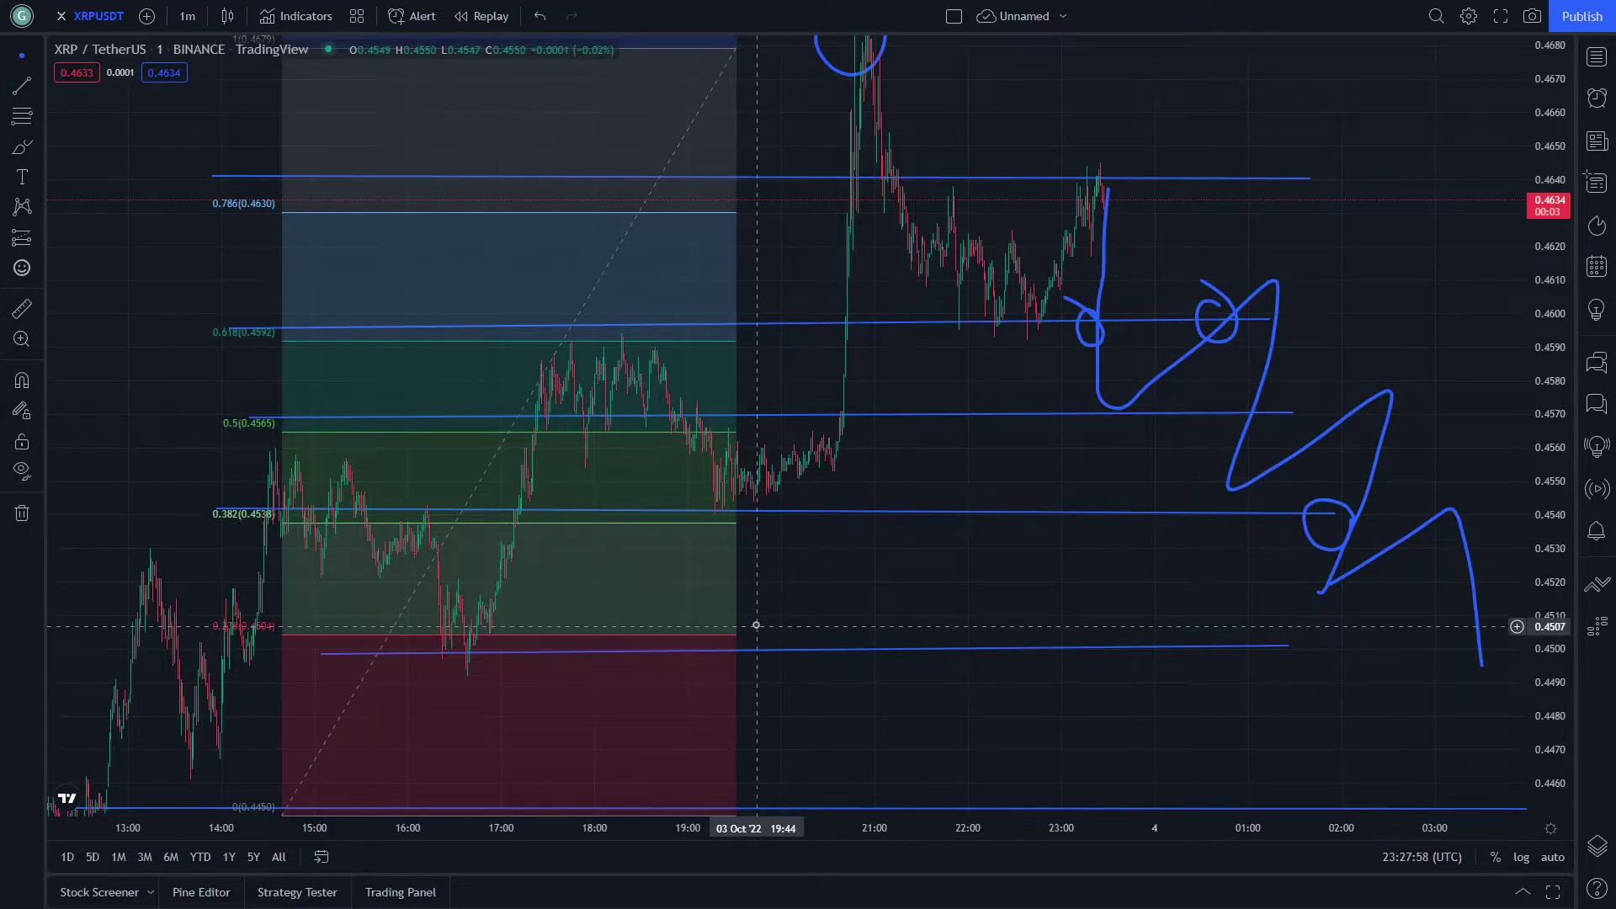
{"action": "left_click_drag", "start_coordinate": [714, 645], "coordinate": [658, 675]}
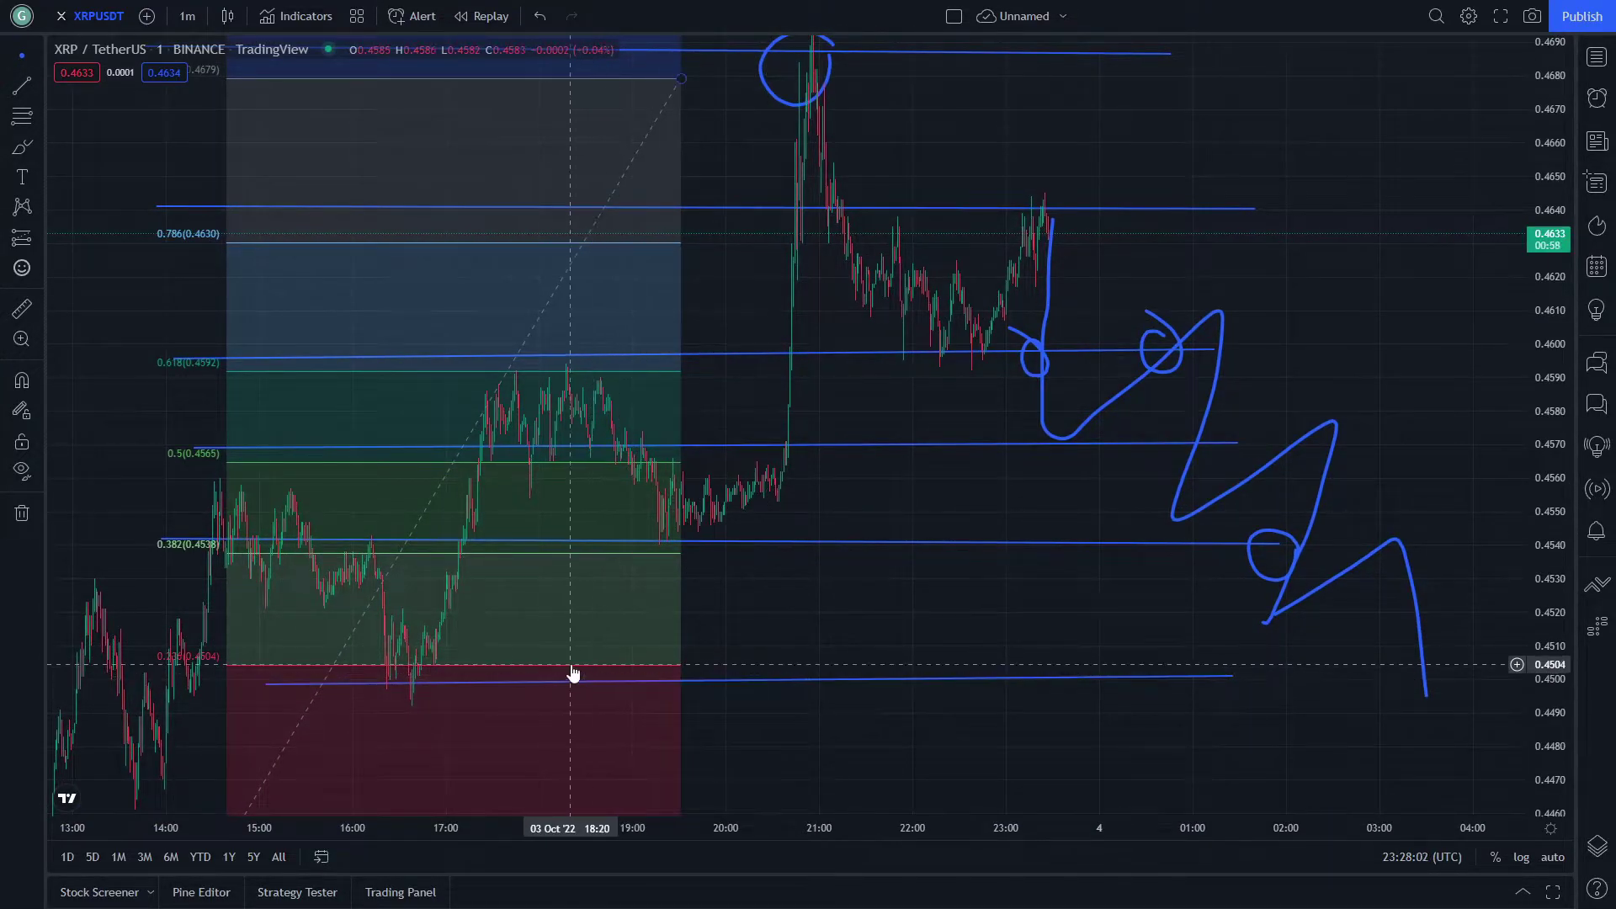
{"action": "left_click_drag", "start_coordinate": [508, 615], "coordinate": [572, 606]}
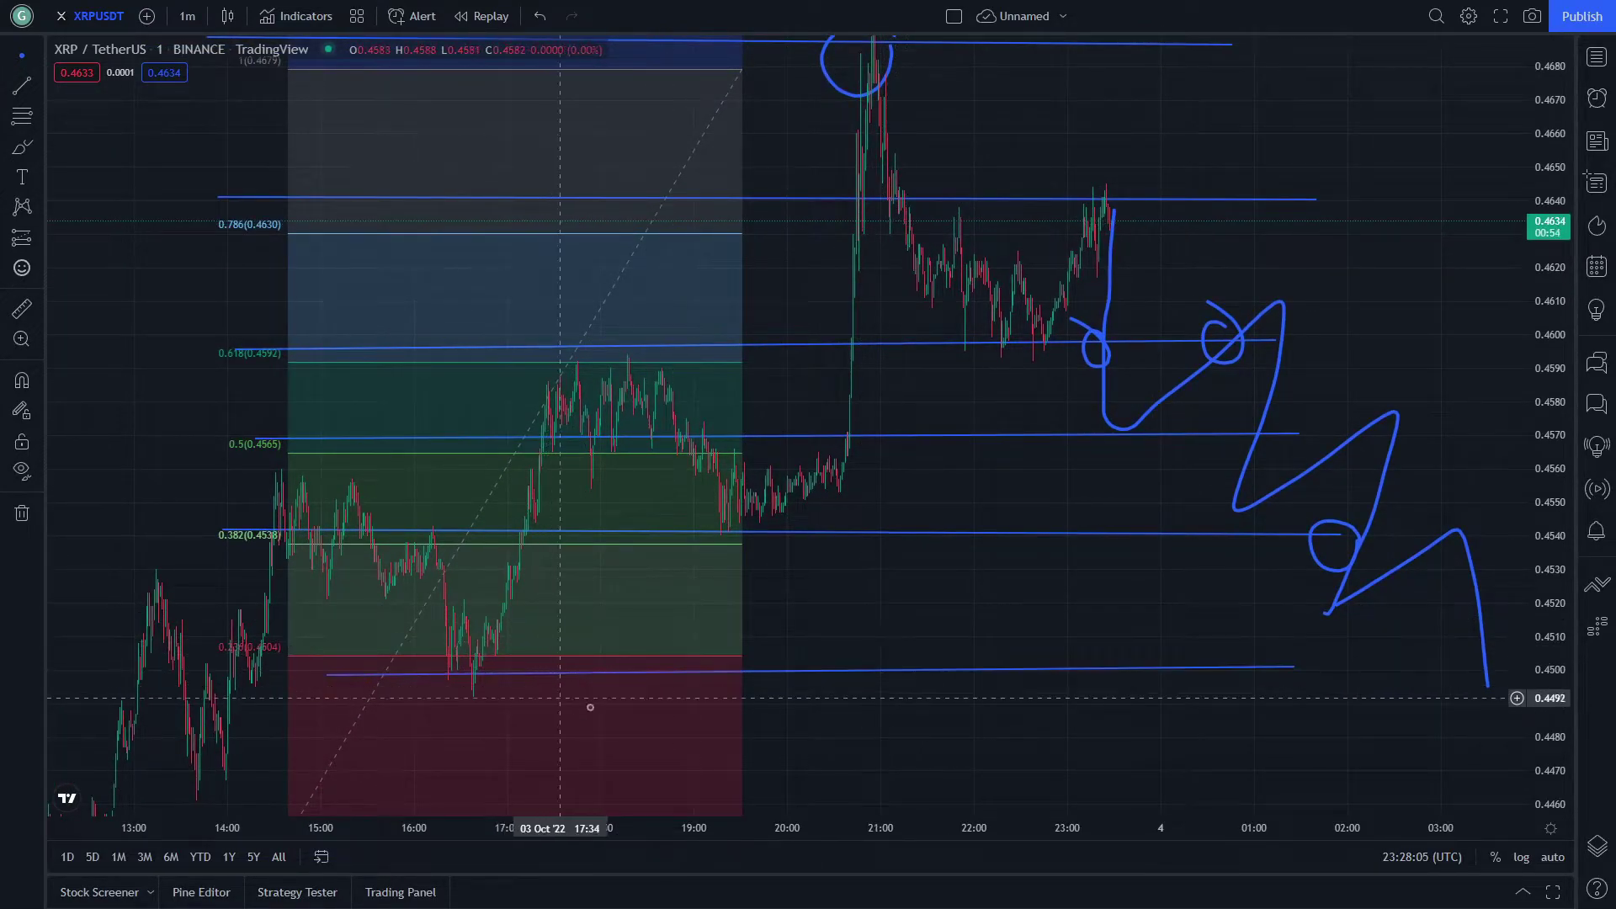
{"action": "mouse_move", "coordinate": [898, 642]}
{"action": "left_mouse_down"}
{"action": "mouse_move", "coordinate": [663, 641]}
{"action": "mouse_move", "coordinate": [918, 667]}
{"action": "left_mouse_up"}
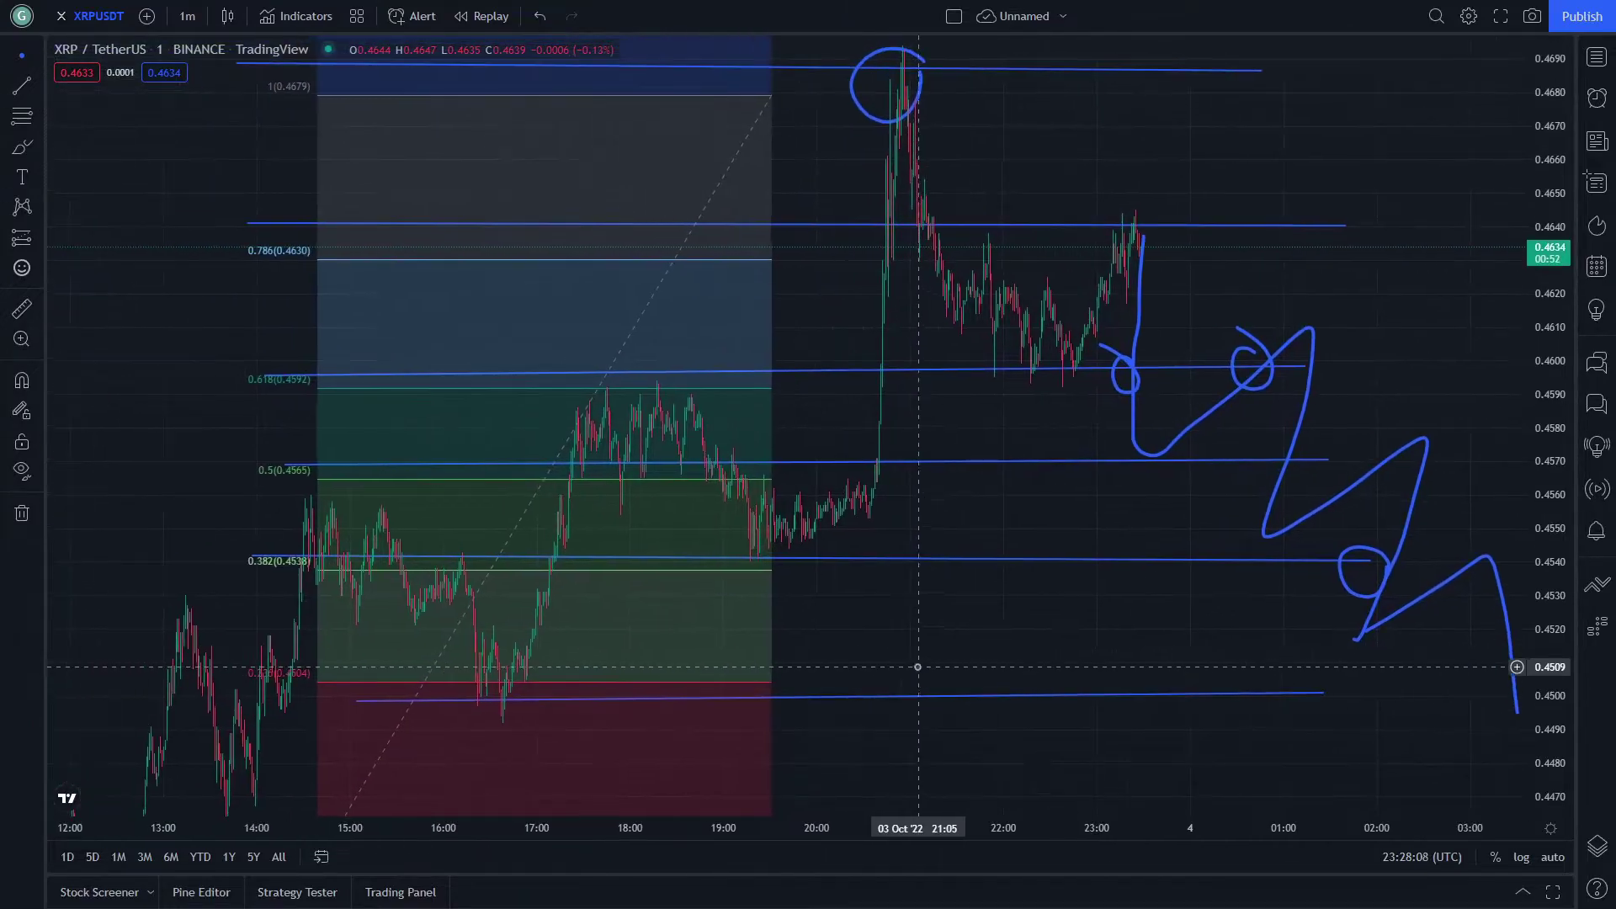
{"action": "left_click_drag", "start_coordinate": [749, 332], "coordinate": [354, 360]}
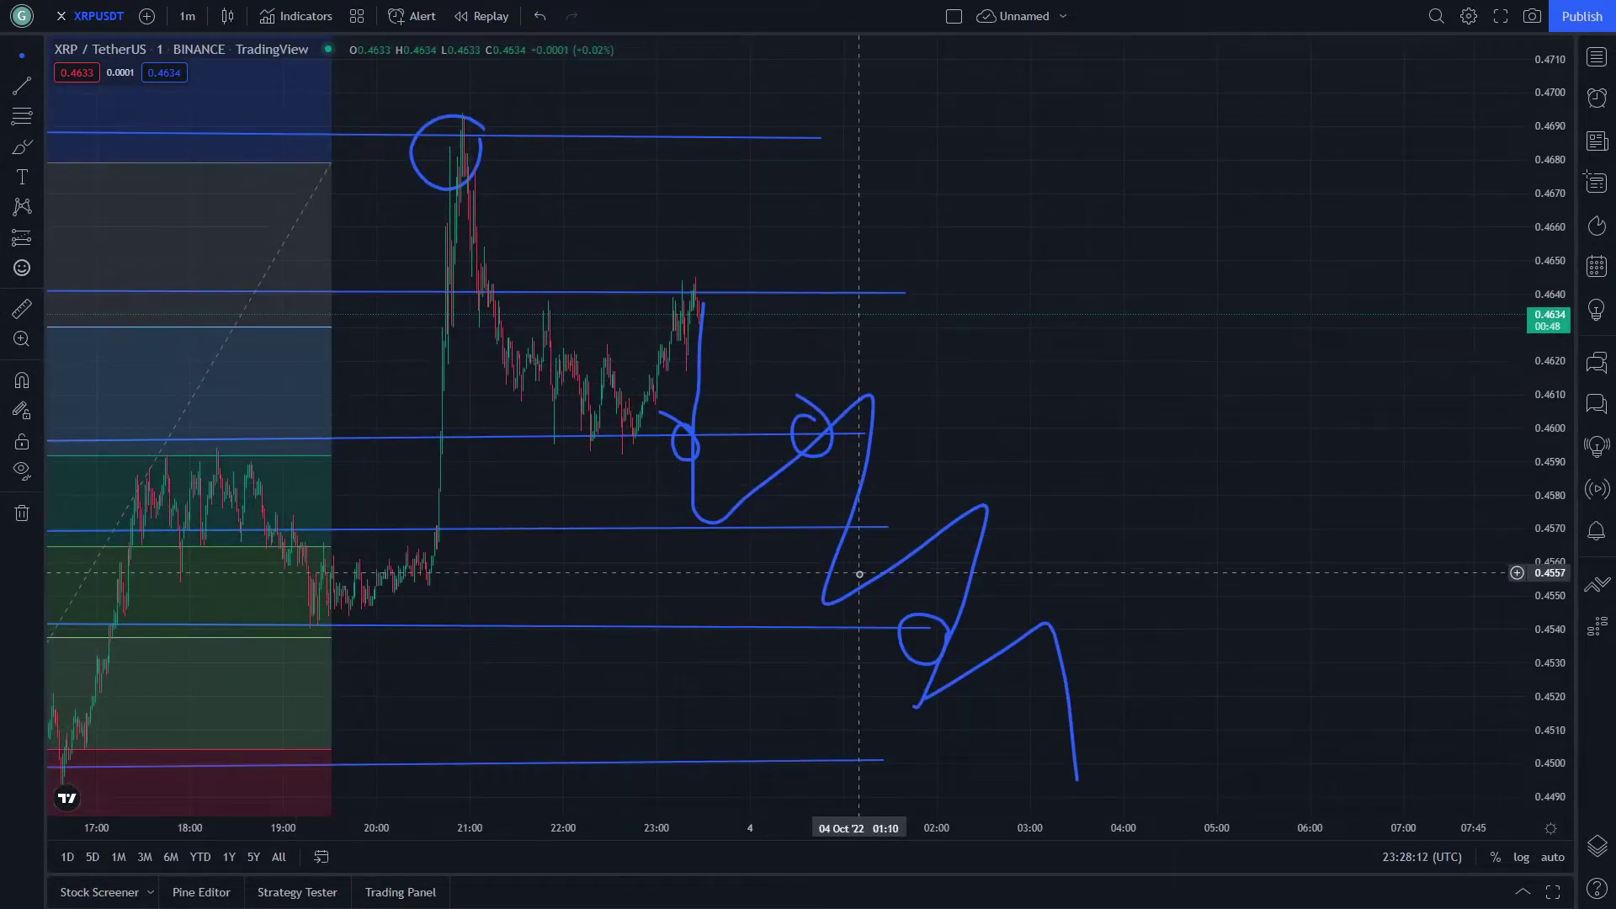
{"action": "left_click_drag", "start_coordinate": [700, 630], "coordinate": [498, 435]}
{"action": "left_click_drag", "start_coordinate": [595, 499], "coordinate": [1027, 528]}
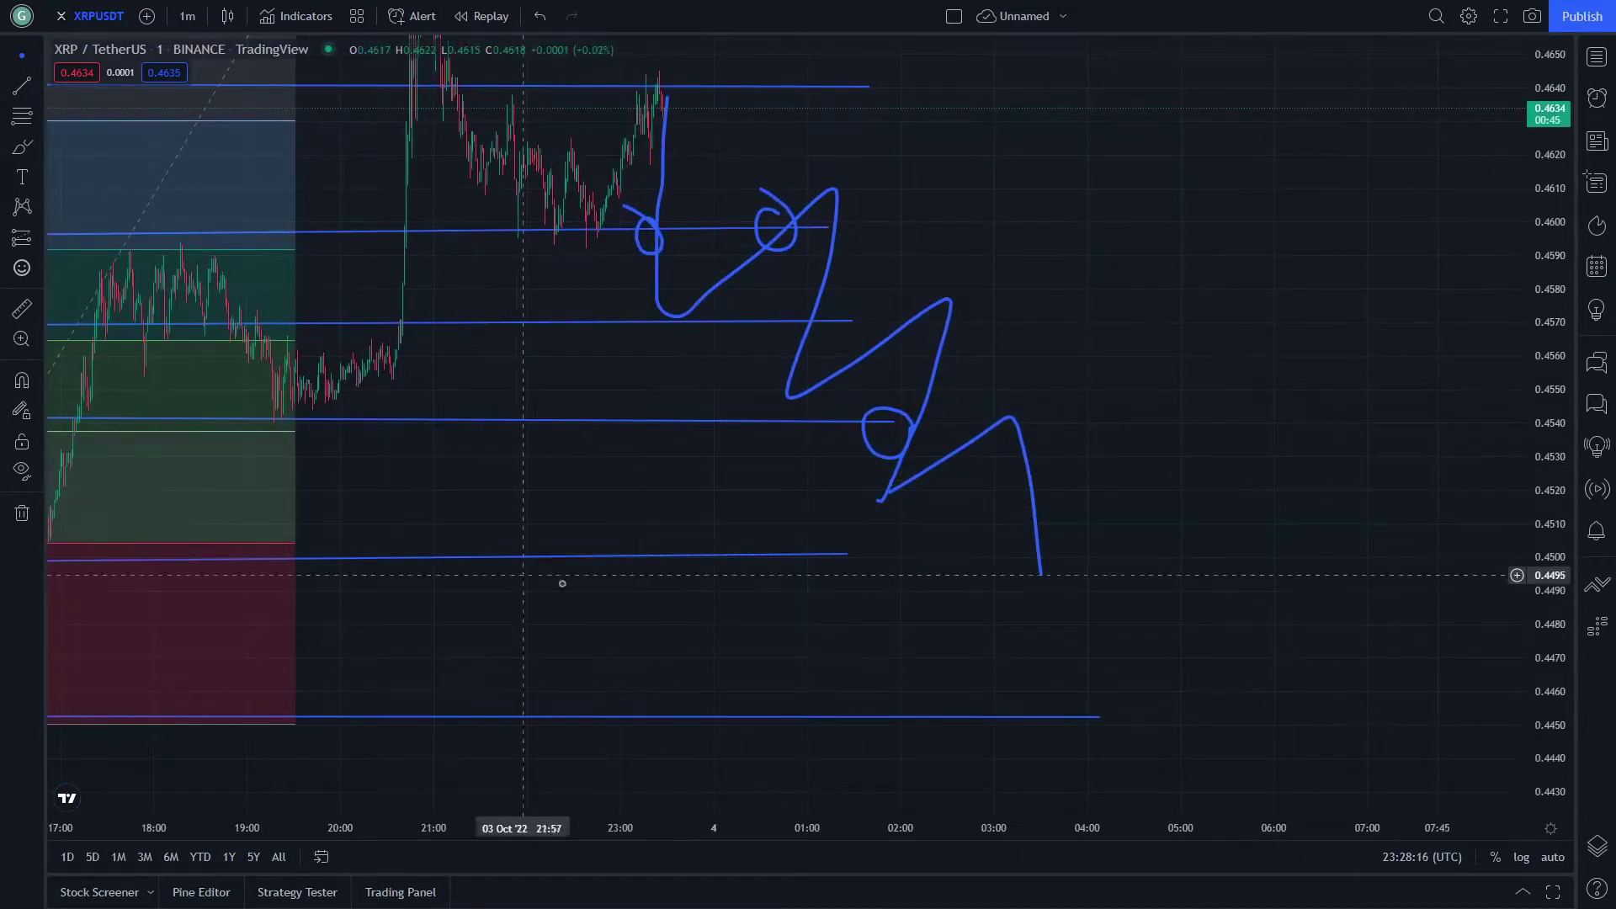
Extend the projected path with the brush from about 0.4497 down to the lowest line at about 0.4452, near 04:00 on 4 October
{"action": "mouse_move", "coordinate": [714, 556]}
{"action": "left_mouse_down"}
{"action": "mouse_move", "coordinate": [783, 768]}
{"action": "mouse_move", "coordinate": [700, 626]}
{"action": "left_mouse_up"}
{"action": "left_click_drag", "start_coordinate": [958, 364], "coordinate": [956, 477]}
{"action": "left_click_drag", "start_coordinate": [1165, 458], "coordinate": [994, 150]}
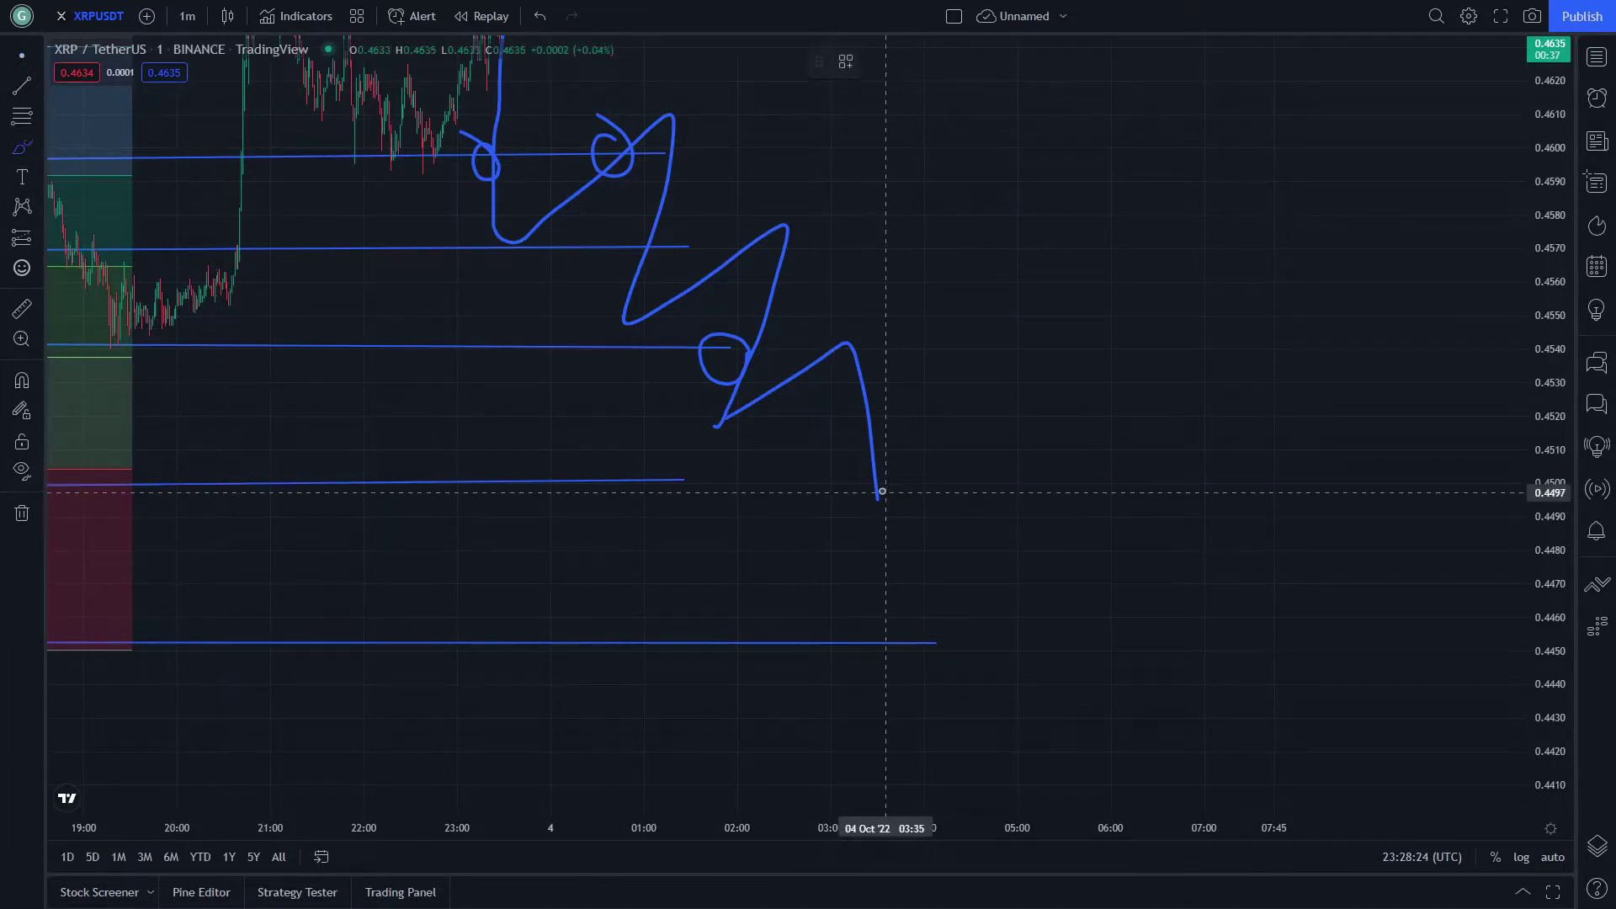
{"action": "mouse_move", "coordinate": [269, 200]}
{"action": "left_mouse_down"}
{"action": "mouse_move", "coordinate": [410, 477]}
{"action": "mouse_move", "coordinate": [430, 474]}
{"action": "left_mouse_up"}
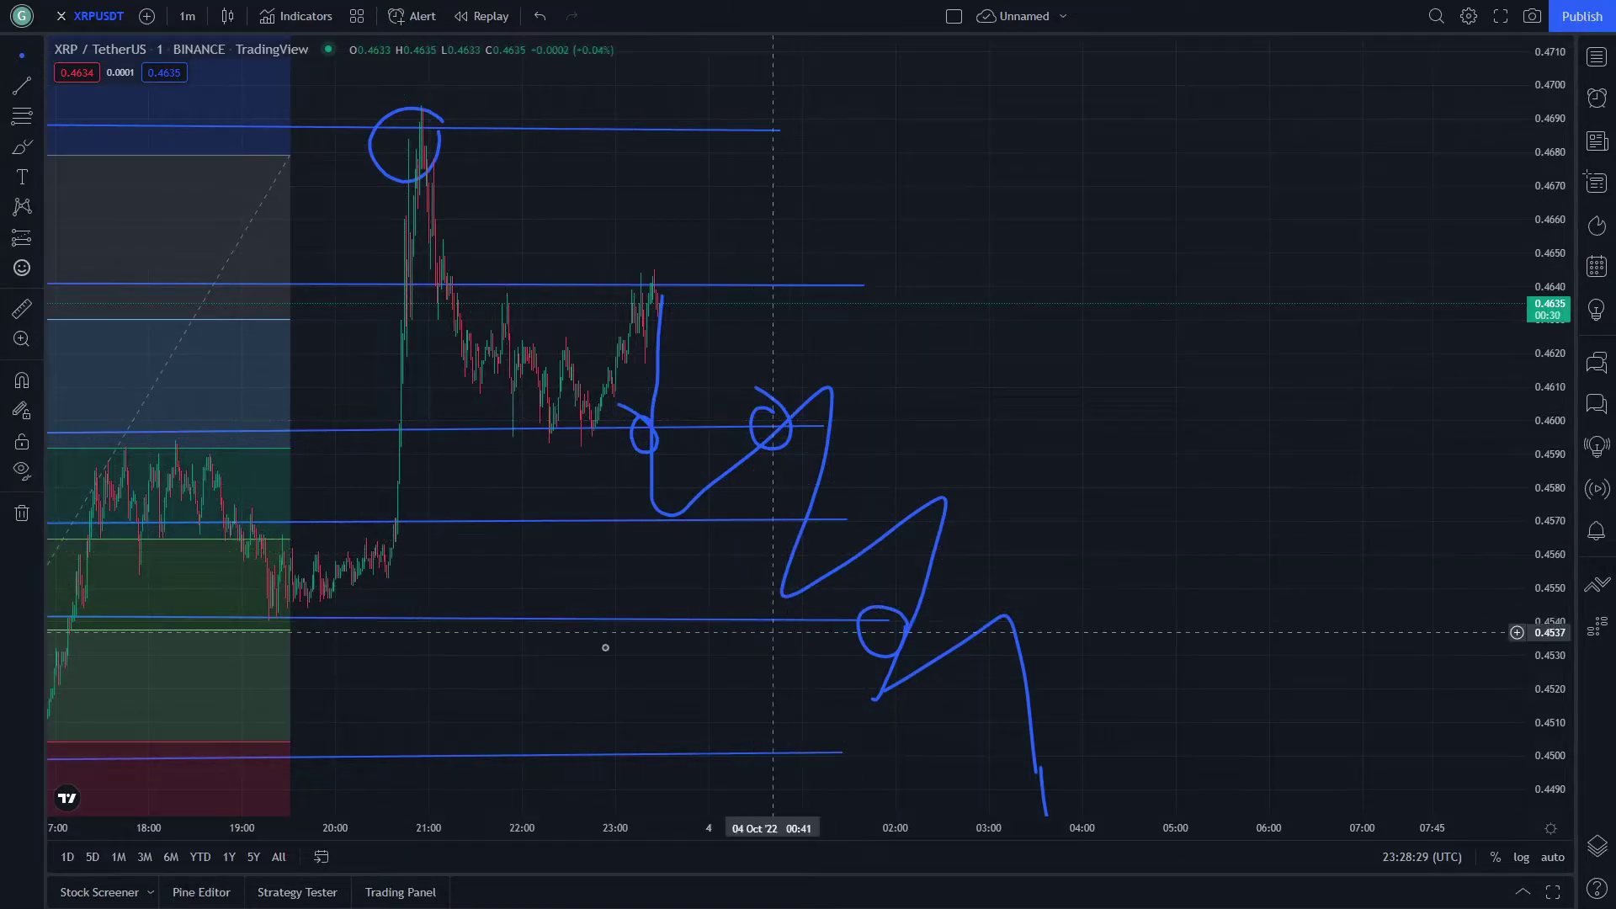
{"action": "left_click_drag", "start_coordinate": [623, 595], "coordinate": [454, 426]}
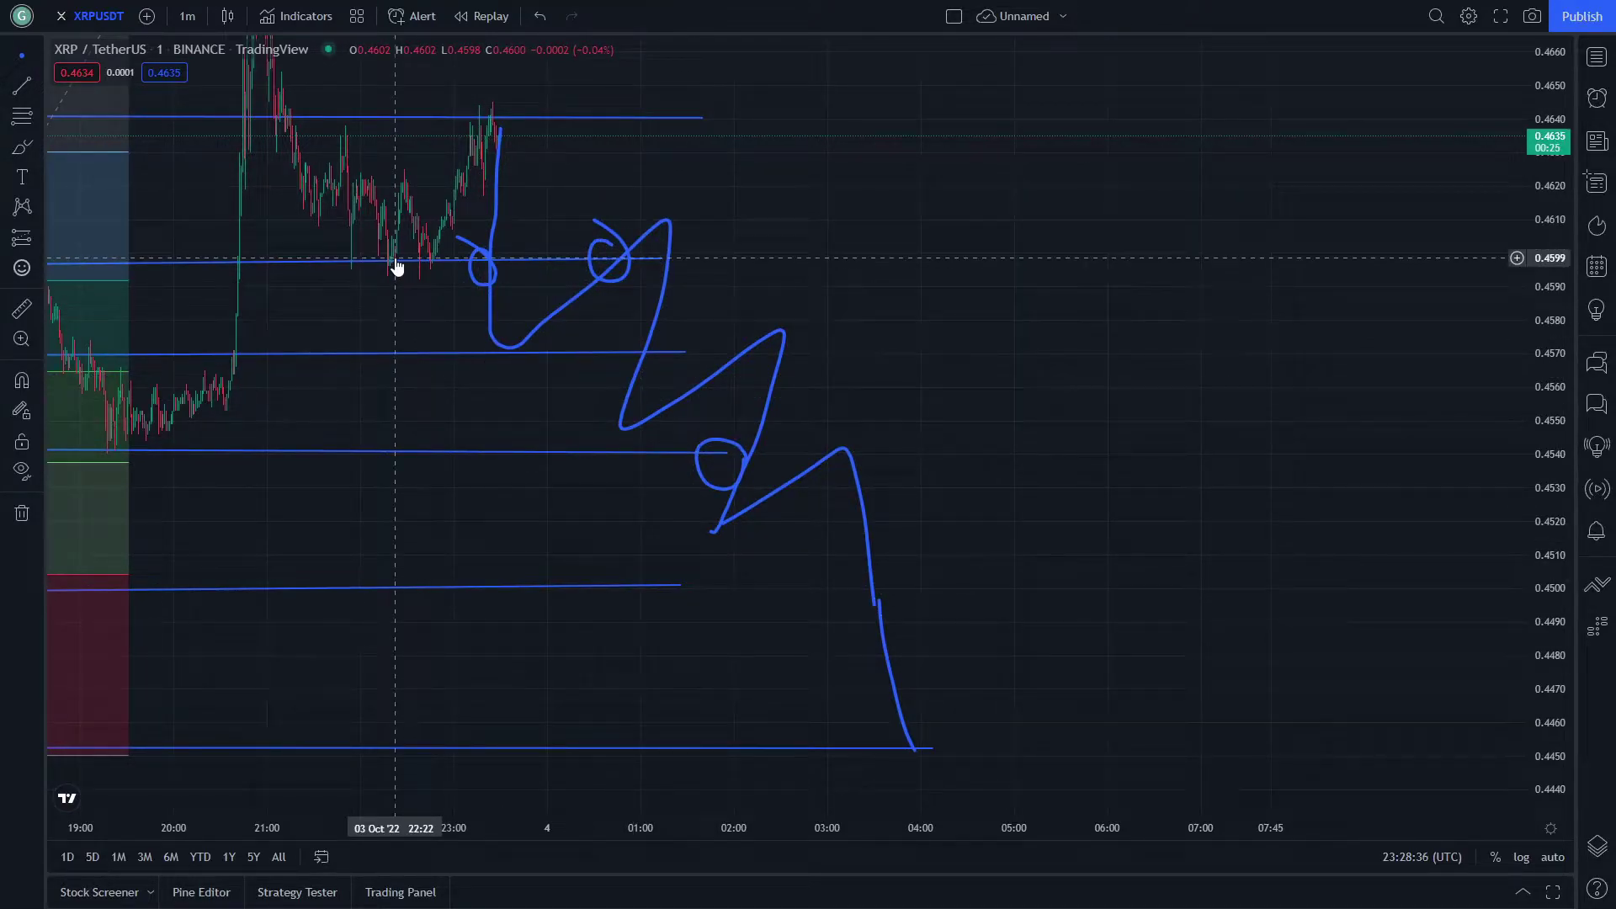
Brush a second projected path from the latest candle through about 0.4640, 0.4603, 0.4636, 0.4498 and 0.4547 down to about 0.4451
{"action": "left_click", "coordinate": [22, 147]}
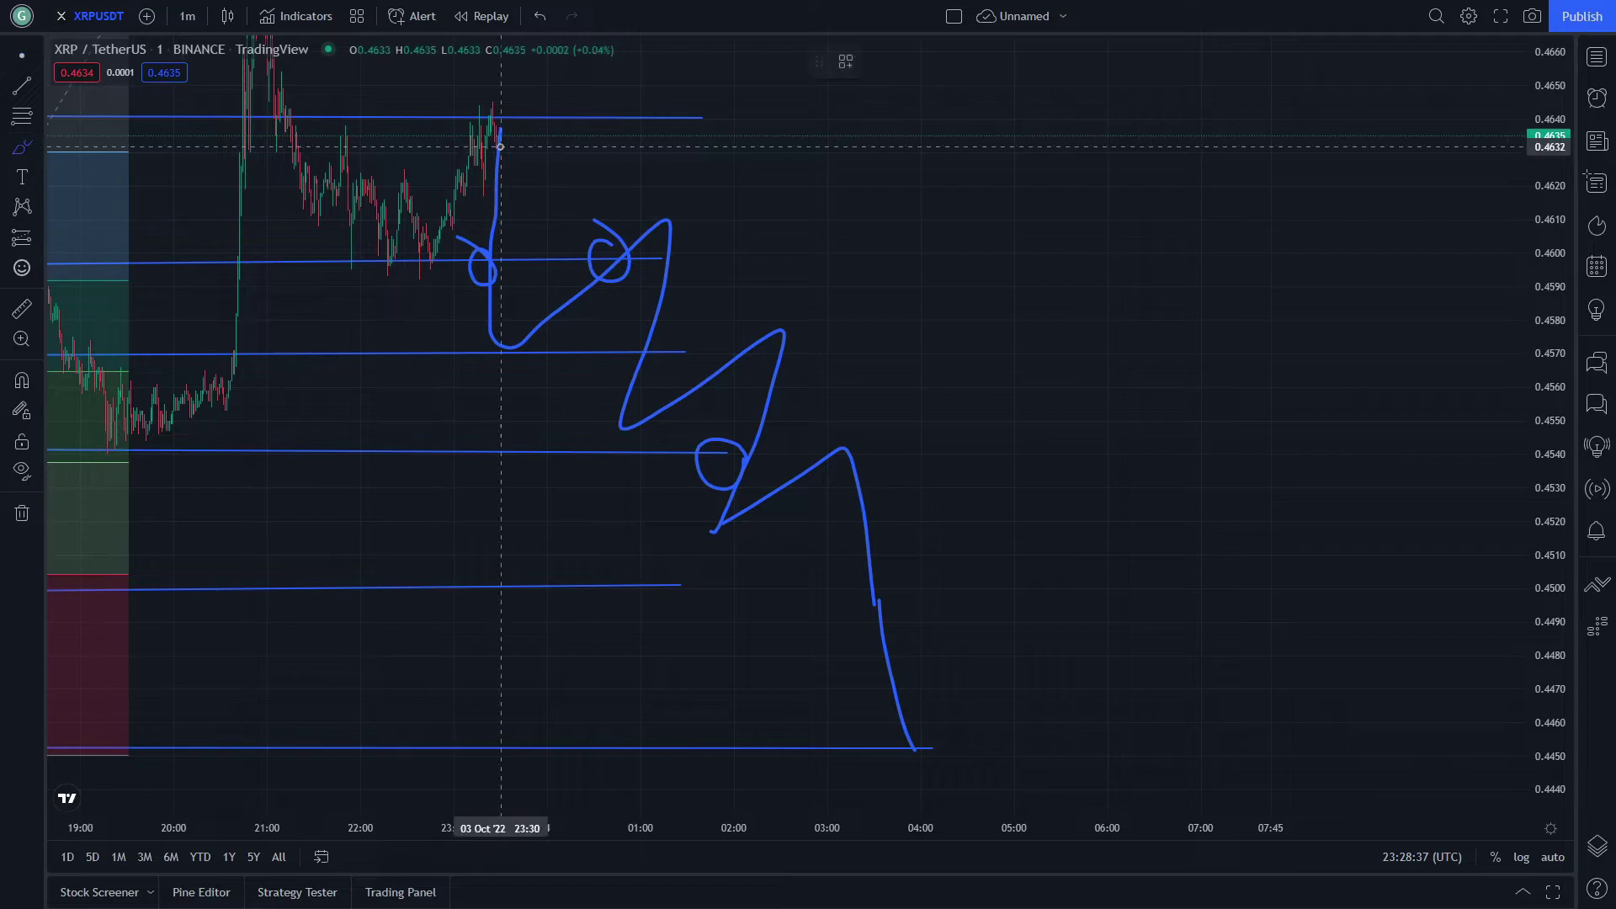
{"action": "mouse_move", "coordinate": [550, 189]}
{"action": "left_mouse_down"}
{"action": "mouse_move", "coordinate": [585, 239]}
{"action": "mouse_move", "coordinate": [703, 134]}
{"action": "left_mouse_up"}
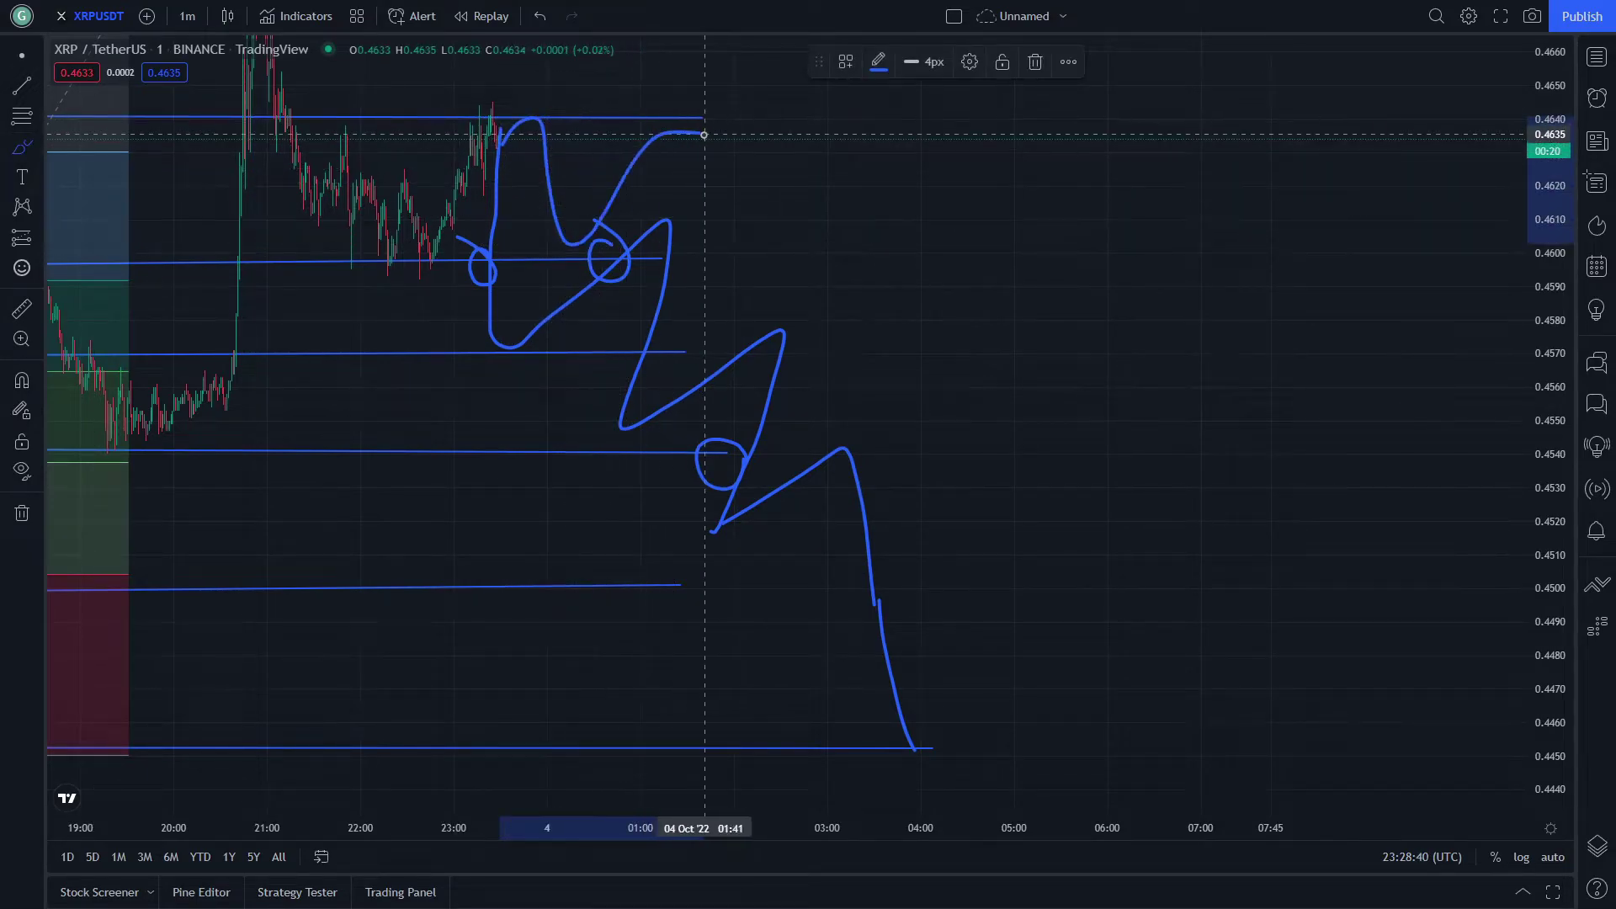
{"action": "mouse_move", "coordinate": [738, 271]}
{"action": "left_mouse_down"}
{"action": "mouse_move", "coordinate": [782, 589]}
{"action": "mouse_move", "coordinate": [878, 435]}
{"action": "mouse_move", "coordinate": [922, 603]}
{"action": "mouse_move", "coordinate": [997, 753]}
{"action": "left_mouse_up"}
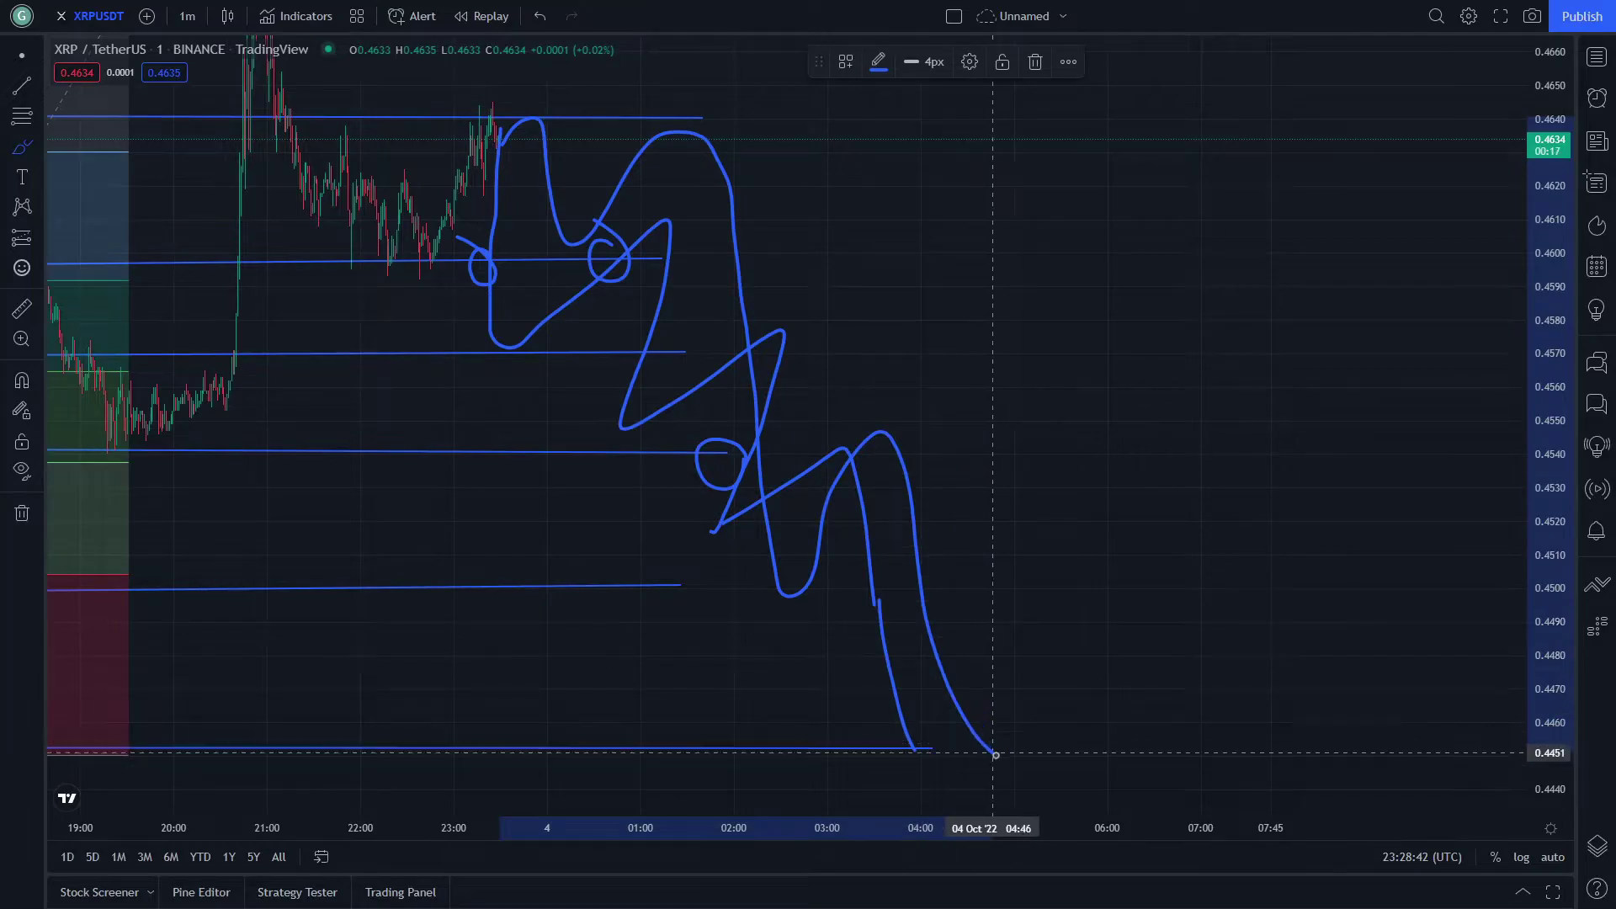
{"action": "left_click", "coordinate": [23, 57]}
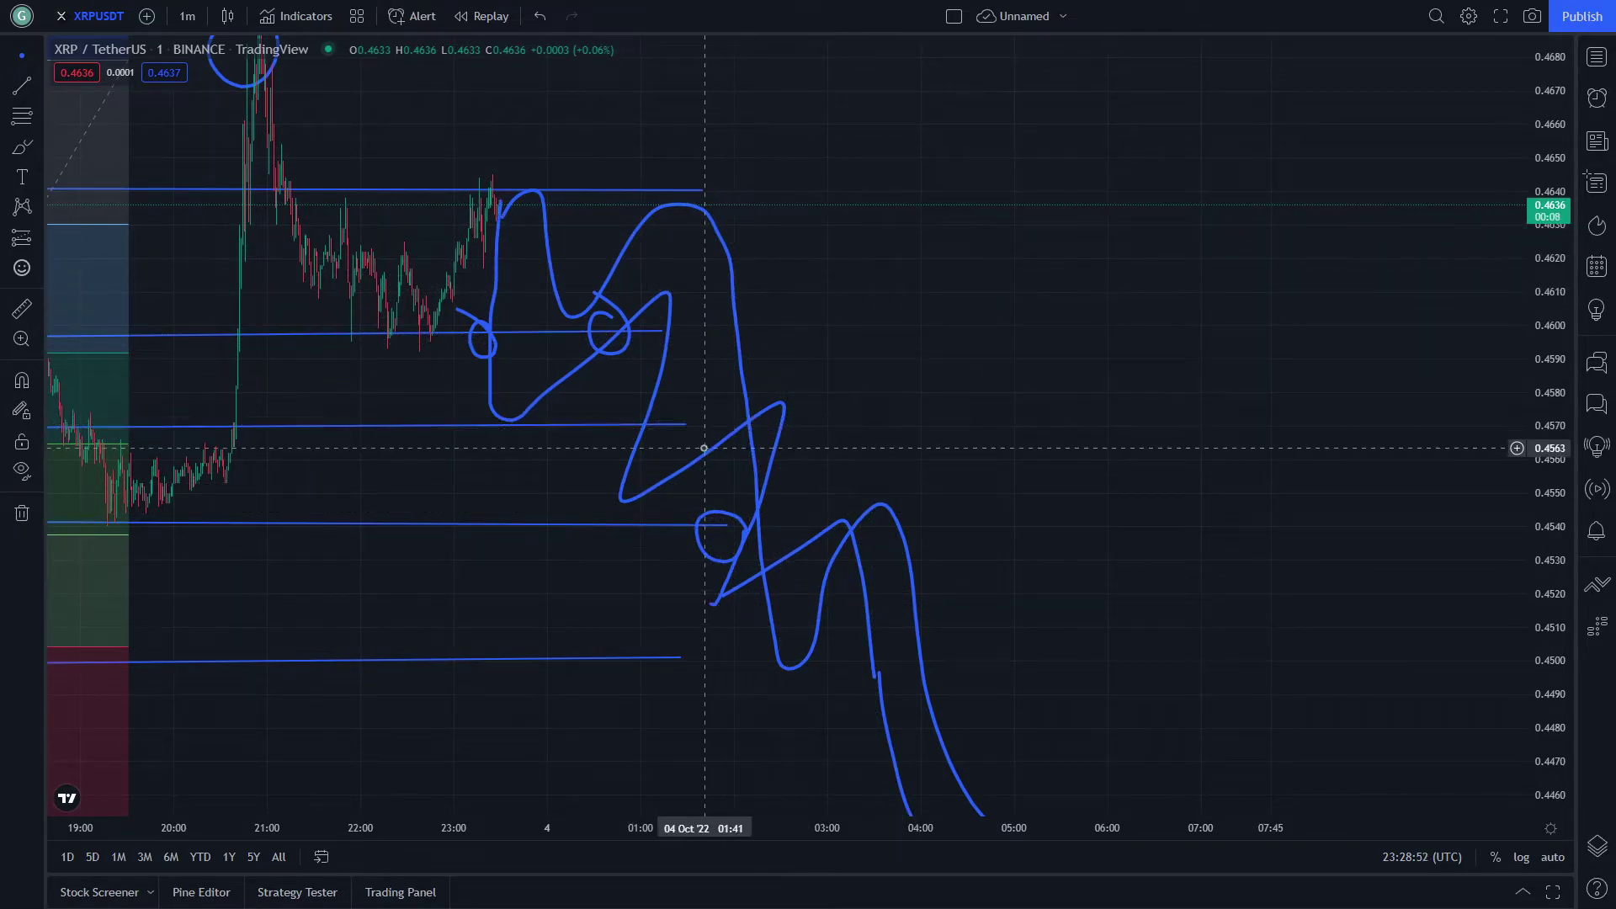
Review both projected paths against the horizontal lines, down to the lowest line and back to the Fib retracement
{"action": "left_click_drag", "start_coordinate": [857, 370], "coordinate": [858, 409]}
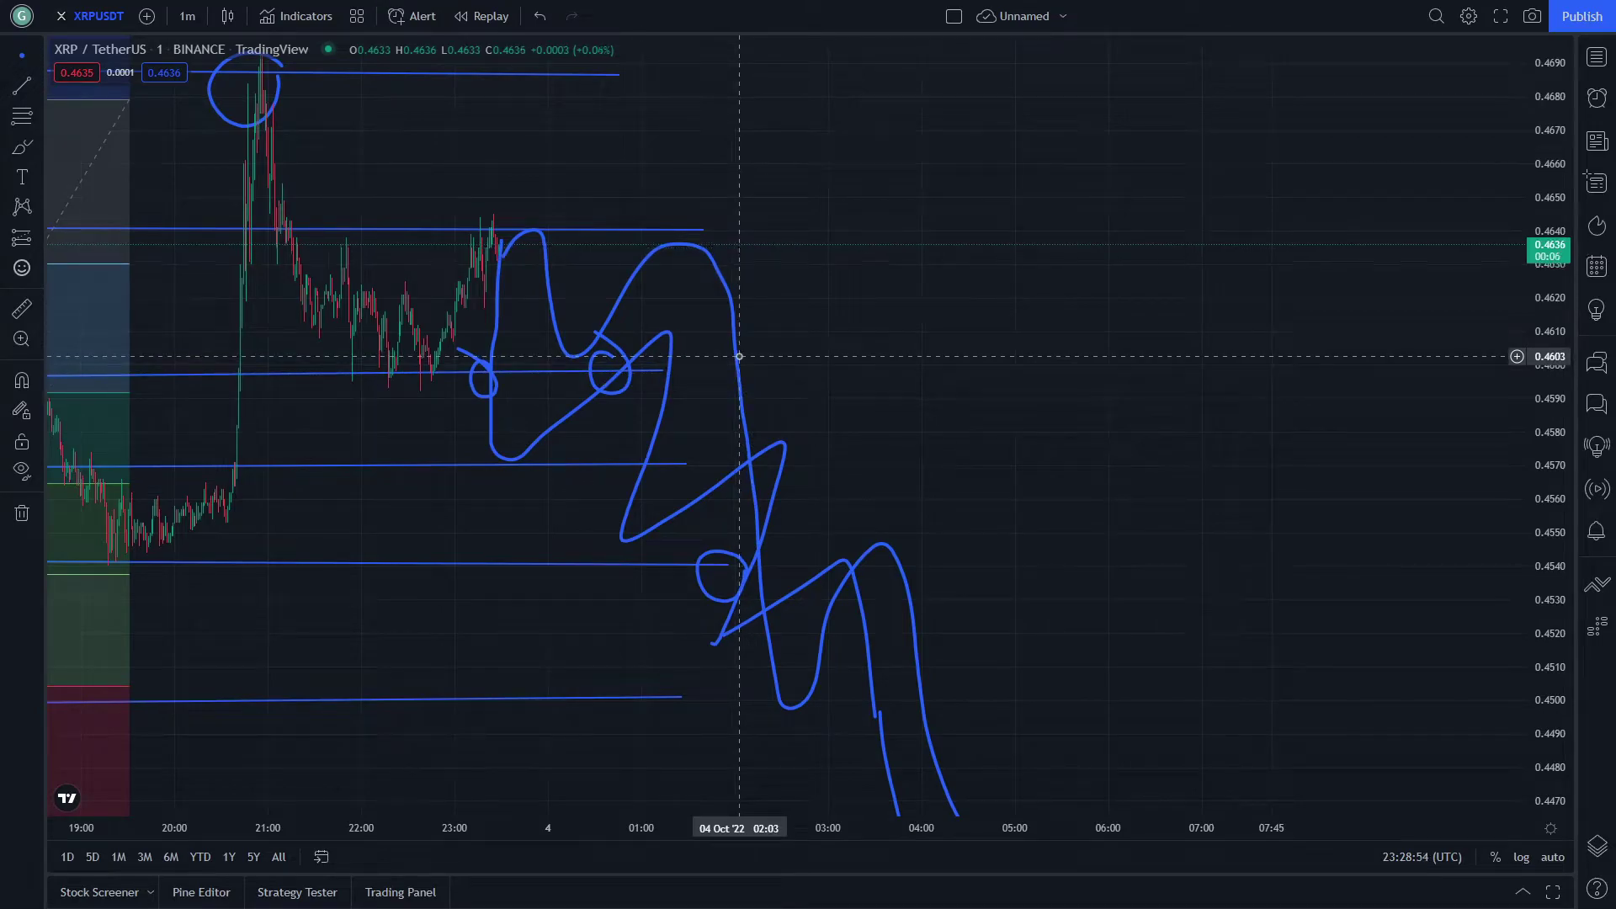
{"action": "left_click_drag", "start_coordinate": [950, 341], "coordinate": [1035, 338]}
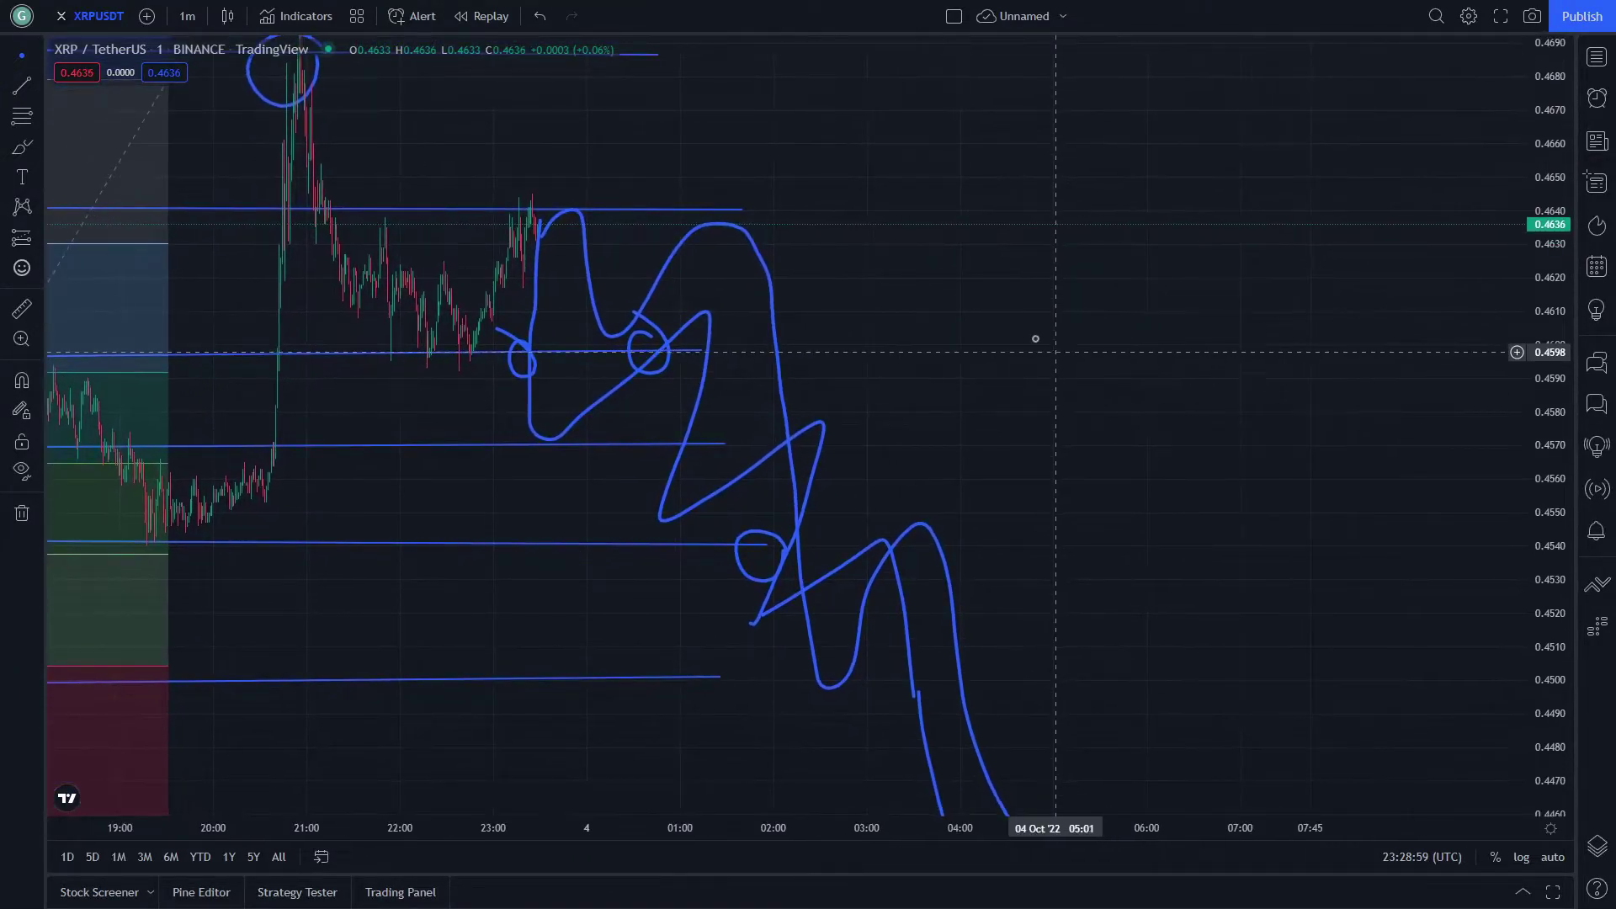
{"action": "left_click_drag", "start_coordinate": [917, 206], "coordinate": [923, 201]}
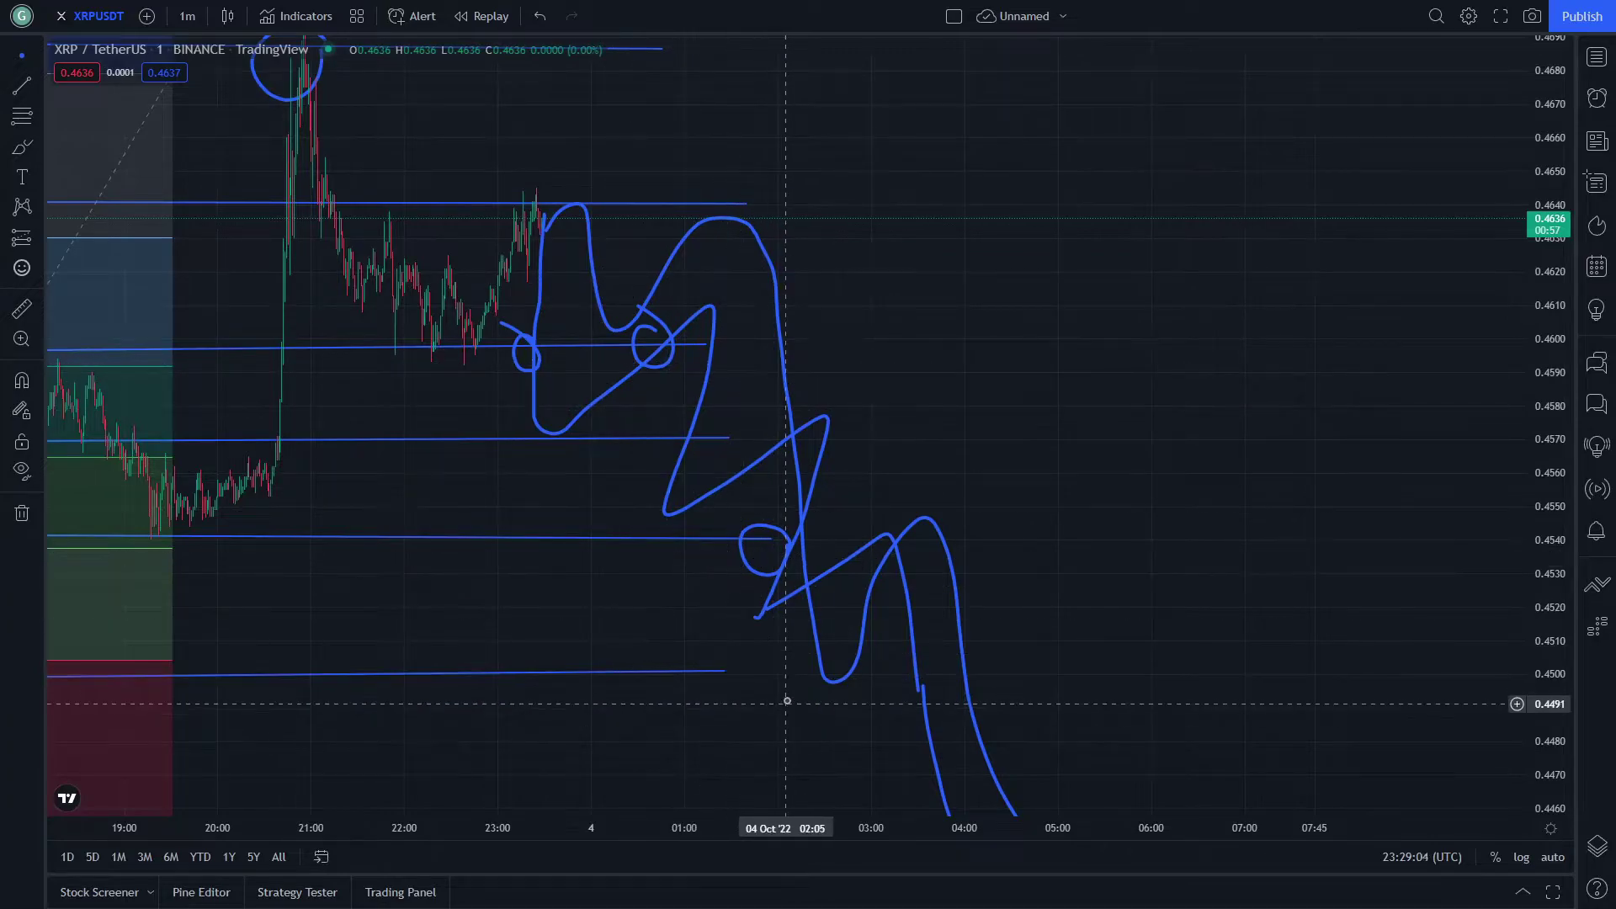
{"action": "left_click_drag", "start_coordinate": [787, 700], "coordinate": [759, 592]}
{"action": "left_click_drag", "start_coordinate": [841, 689], "coordinate": [1090, 812]}
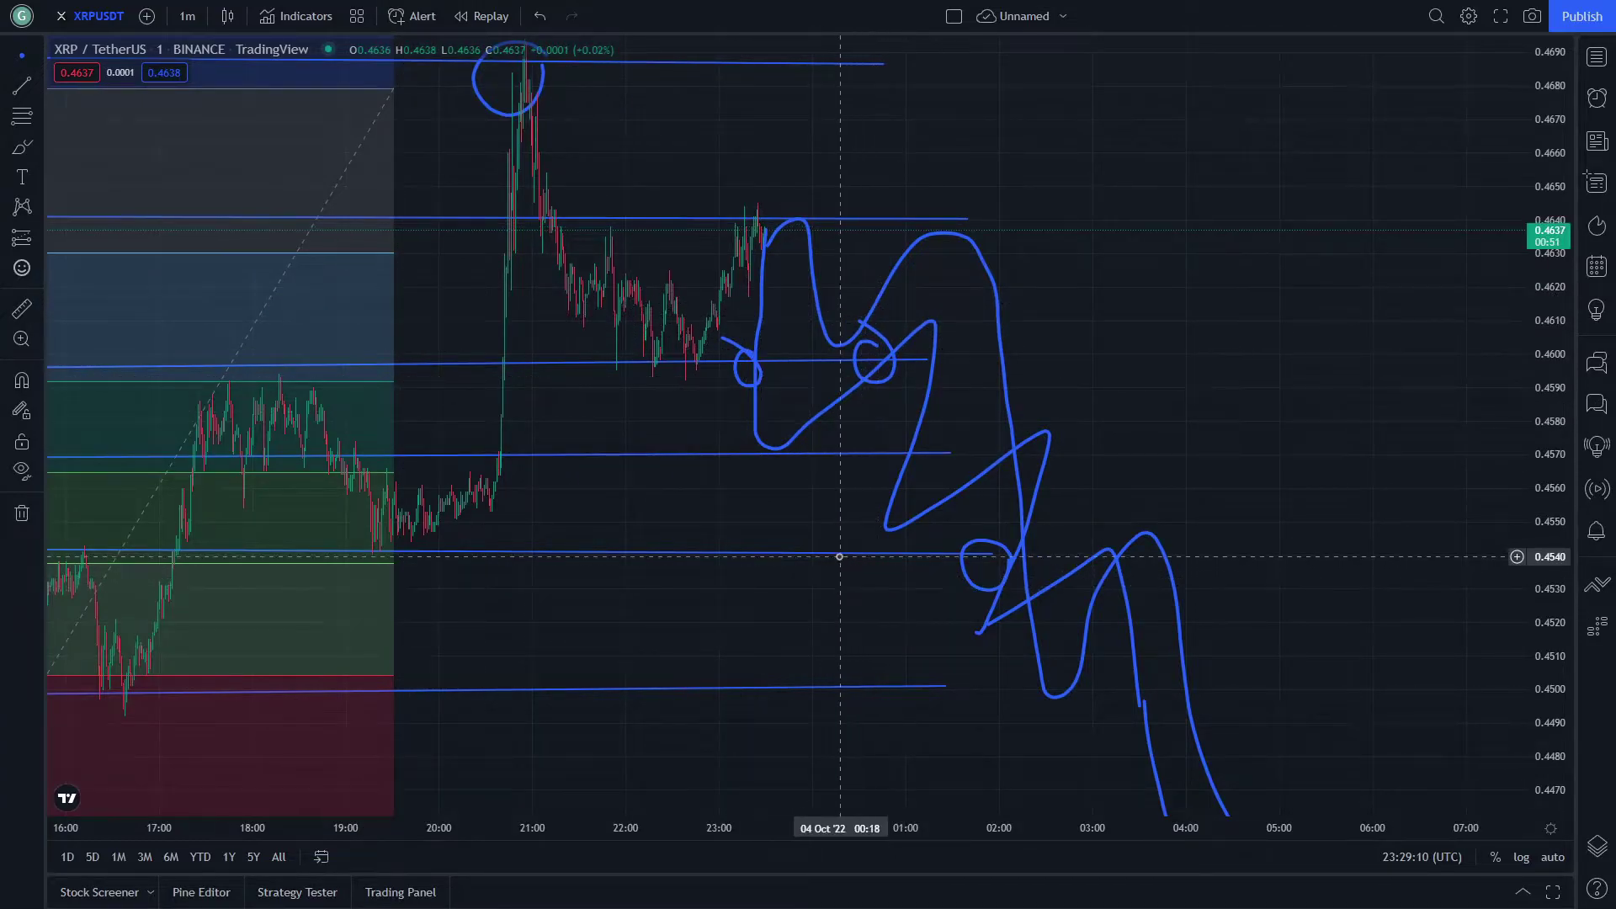
{"action": "left_click_drag", "start_coordinate": [739, 472], "coordinate": [513, 296]}
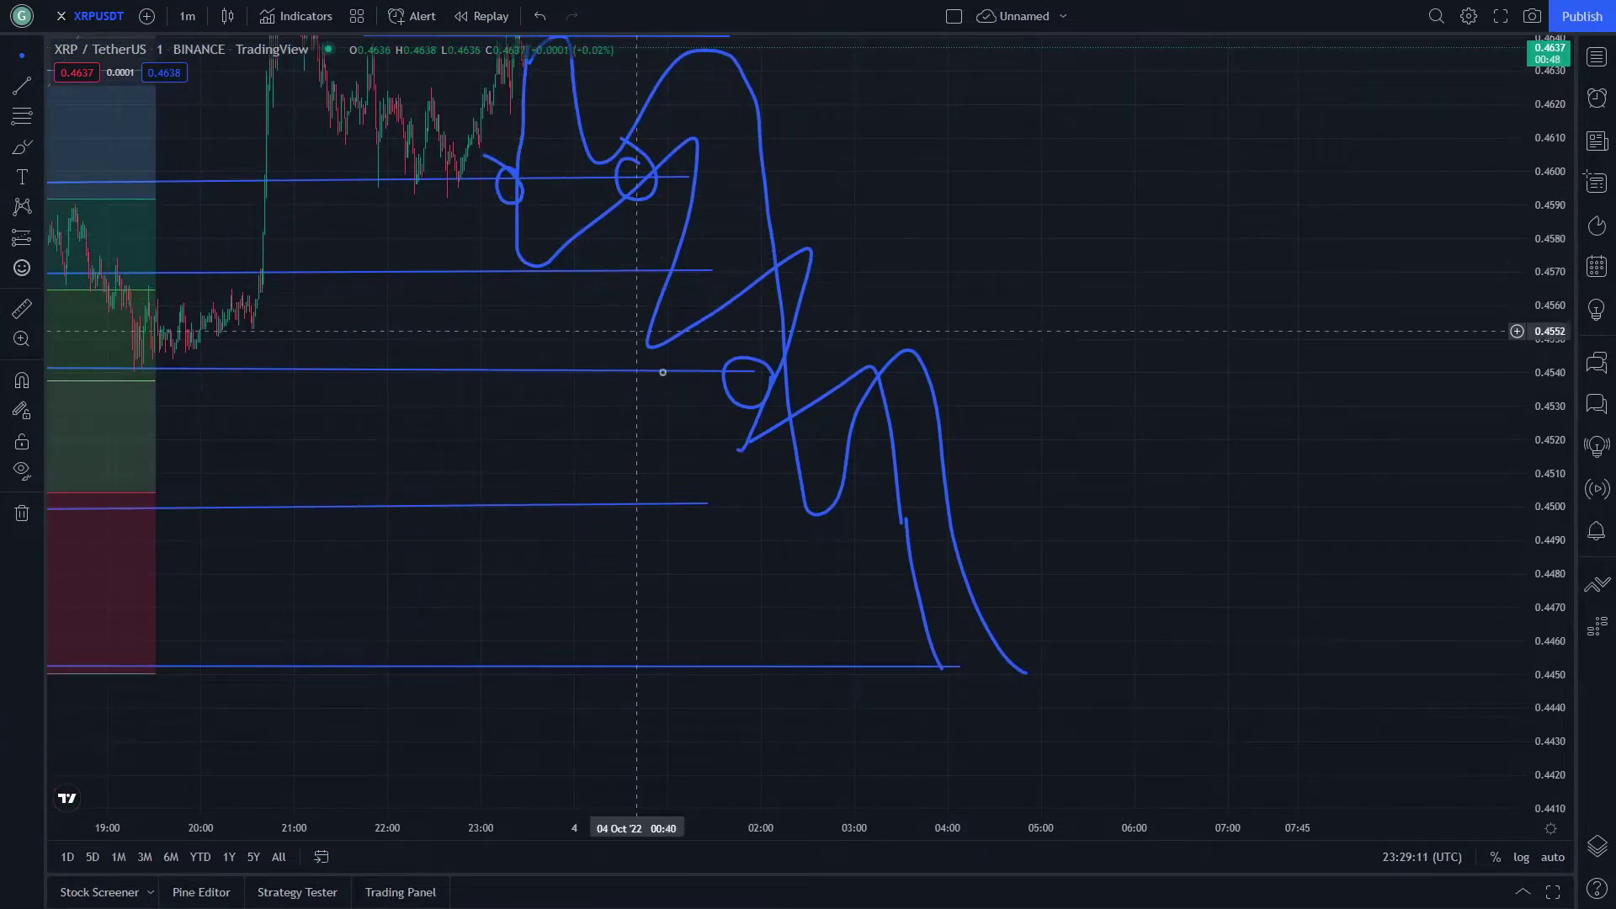
{"action": "left_click_drag", "start_coordinate": [408, 366], "coordinate": [902, 423]}
{"action": "left_click_drag", "start_coordinate": [803, 409], "coordinate": [1005, 384]}
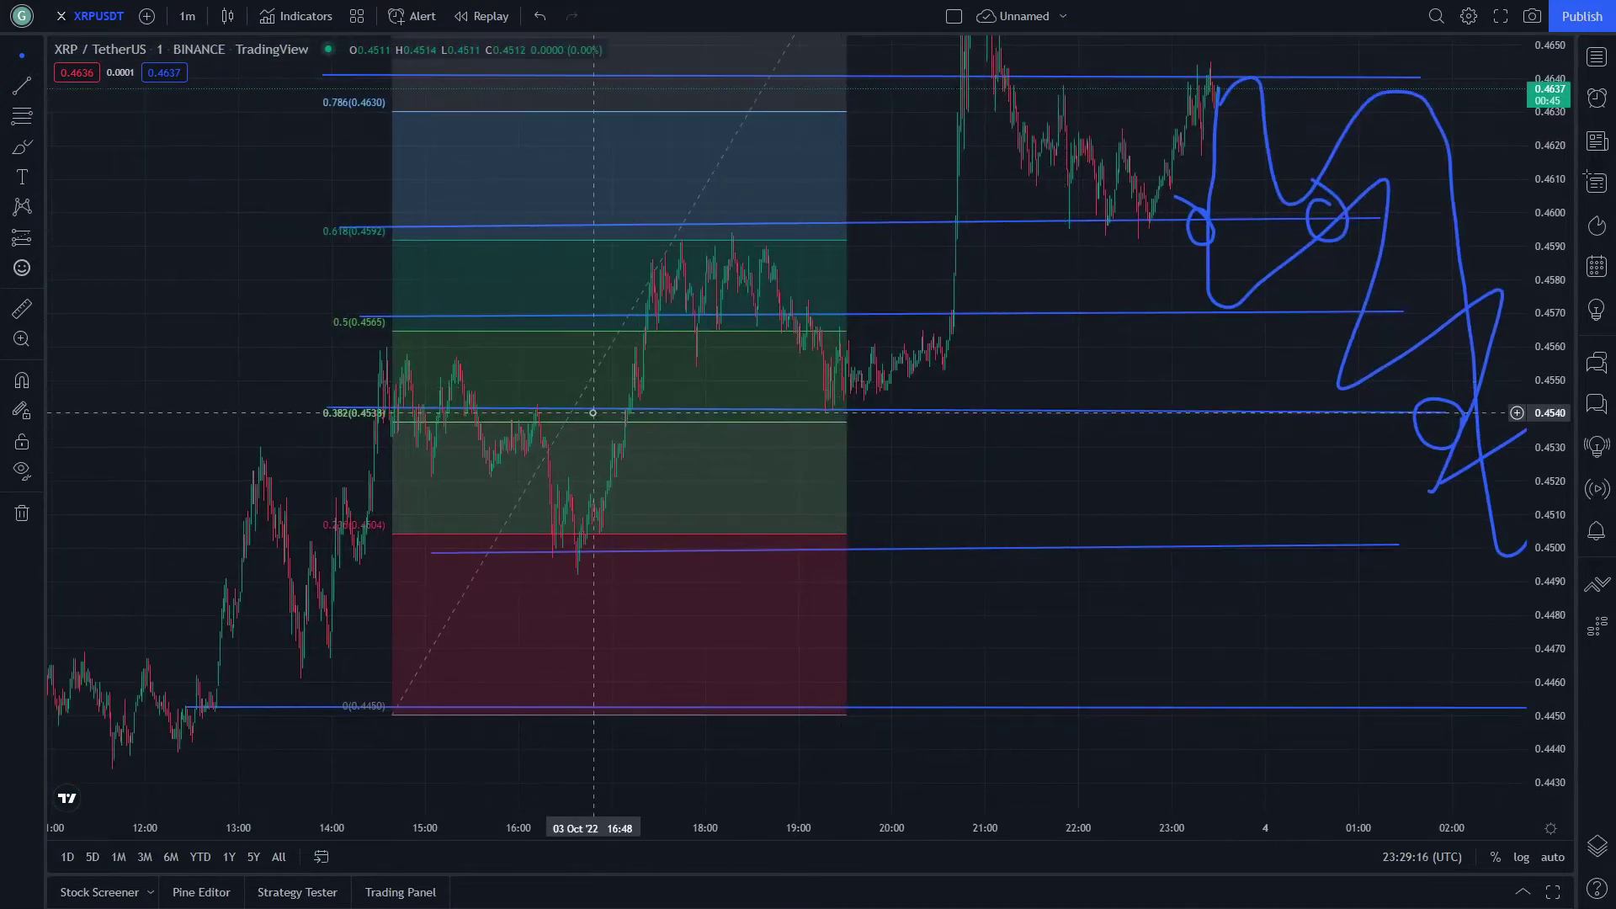
Examine the earlier price history back to the afternoon of 2 October, including the low around 05:00 on 3 October
{"action": "left_click_drag", "start_coordinate": [538, 563], "coordinate": [928, 479]}
{"action": "left_click_drag", "start_coordinate": [620, 574], "coordinate": [822, 423]}
{"action": "left_click_drag", "start_coordinate": [751, 610], "coordinate": [1143, 545]}
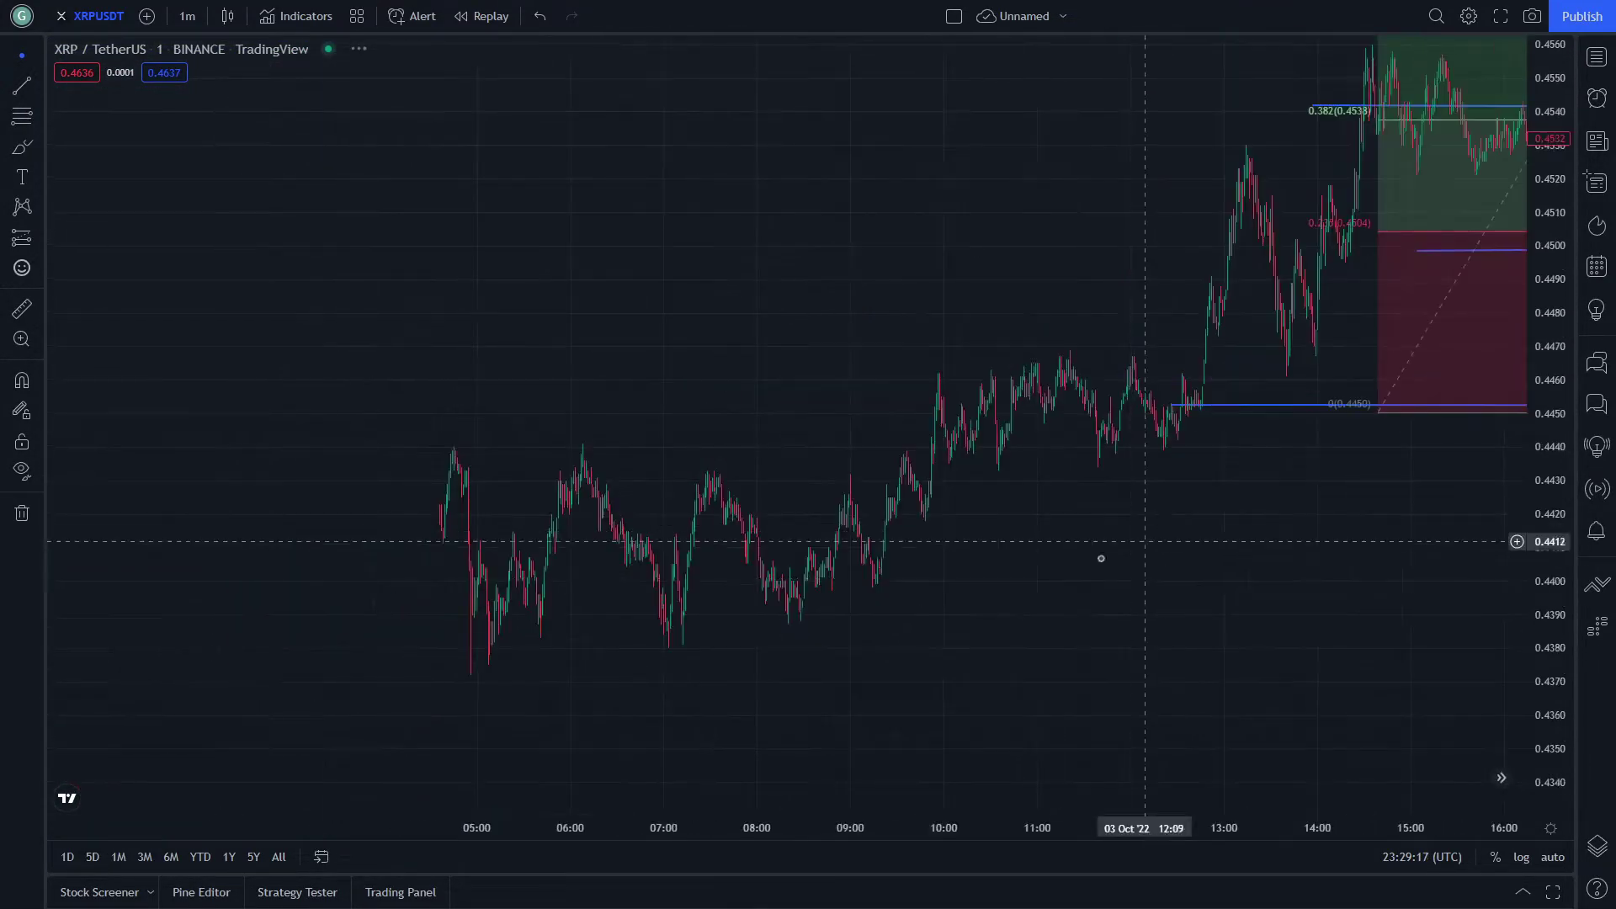
{"action": "scroll", "coordinate": [766, 634], "scroll_direction": "left", "scroll_amount": 5}
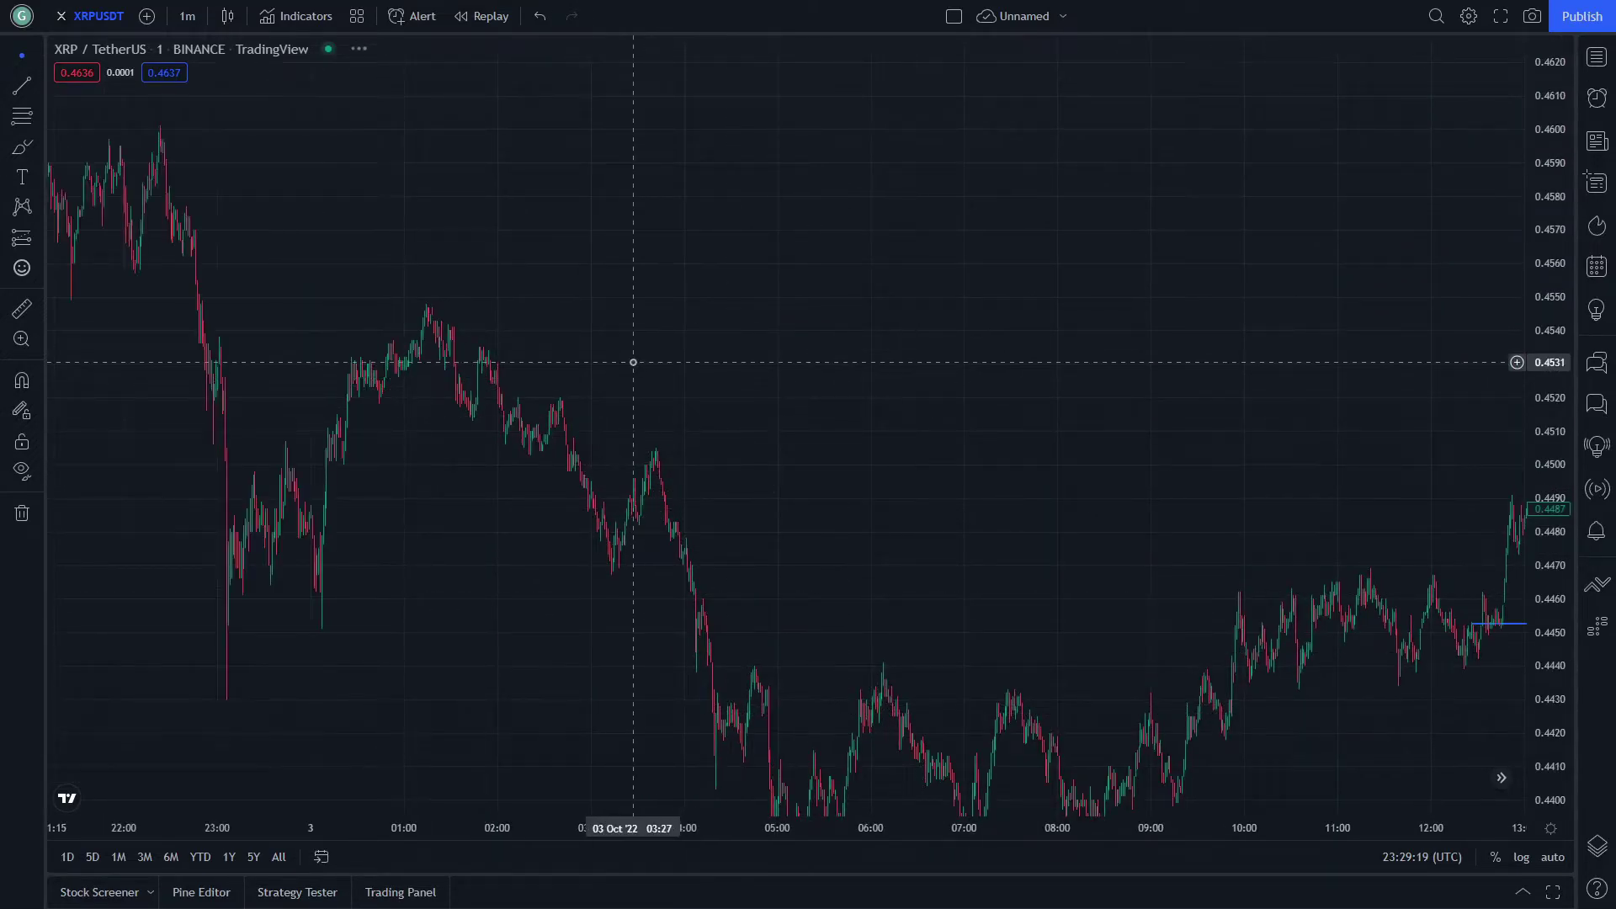
{"action": "scroll", "coordinate": [424, 319], "scroll_direction": "left", "scroll_amount": 4}
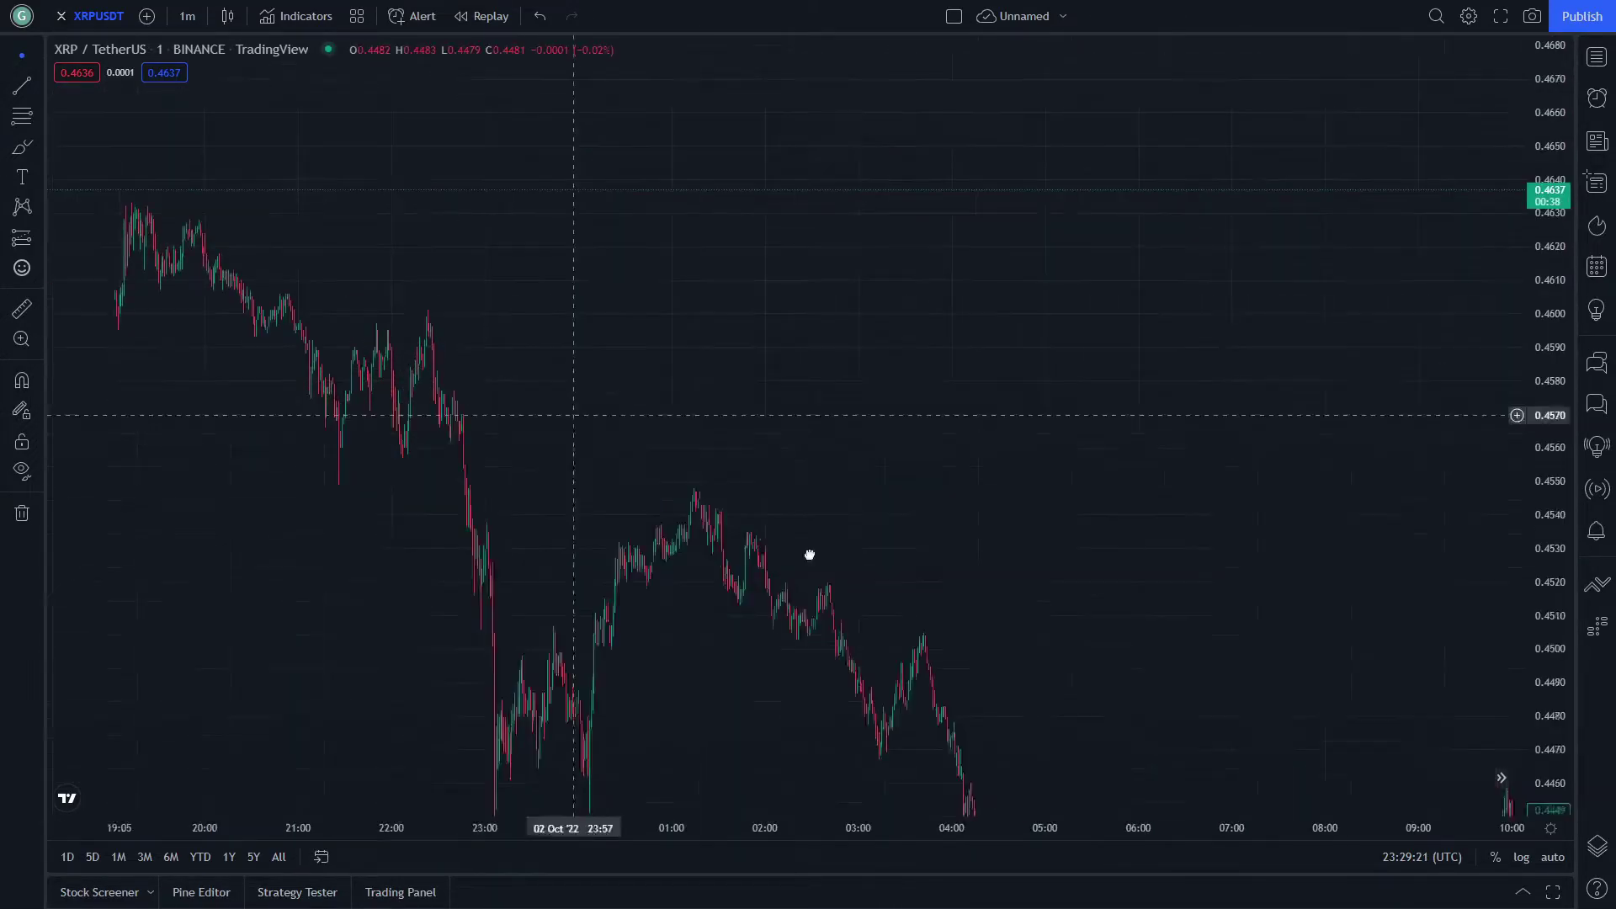
{"action": "left_click_drag", "start_coordinate": [817, 377], "coordinate": [387, 361]}
{"action": "left_click_drag", "start_coordinate": [1065, 338], "coordinate": [1093, 313]}
{"action": "left_click_drag", "start_coordinate": [354, 346], "coordinate": [808, 298]}
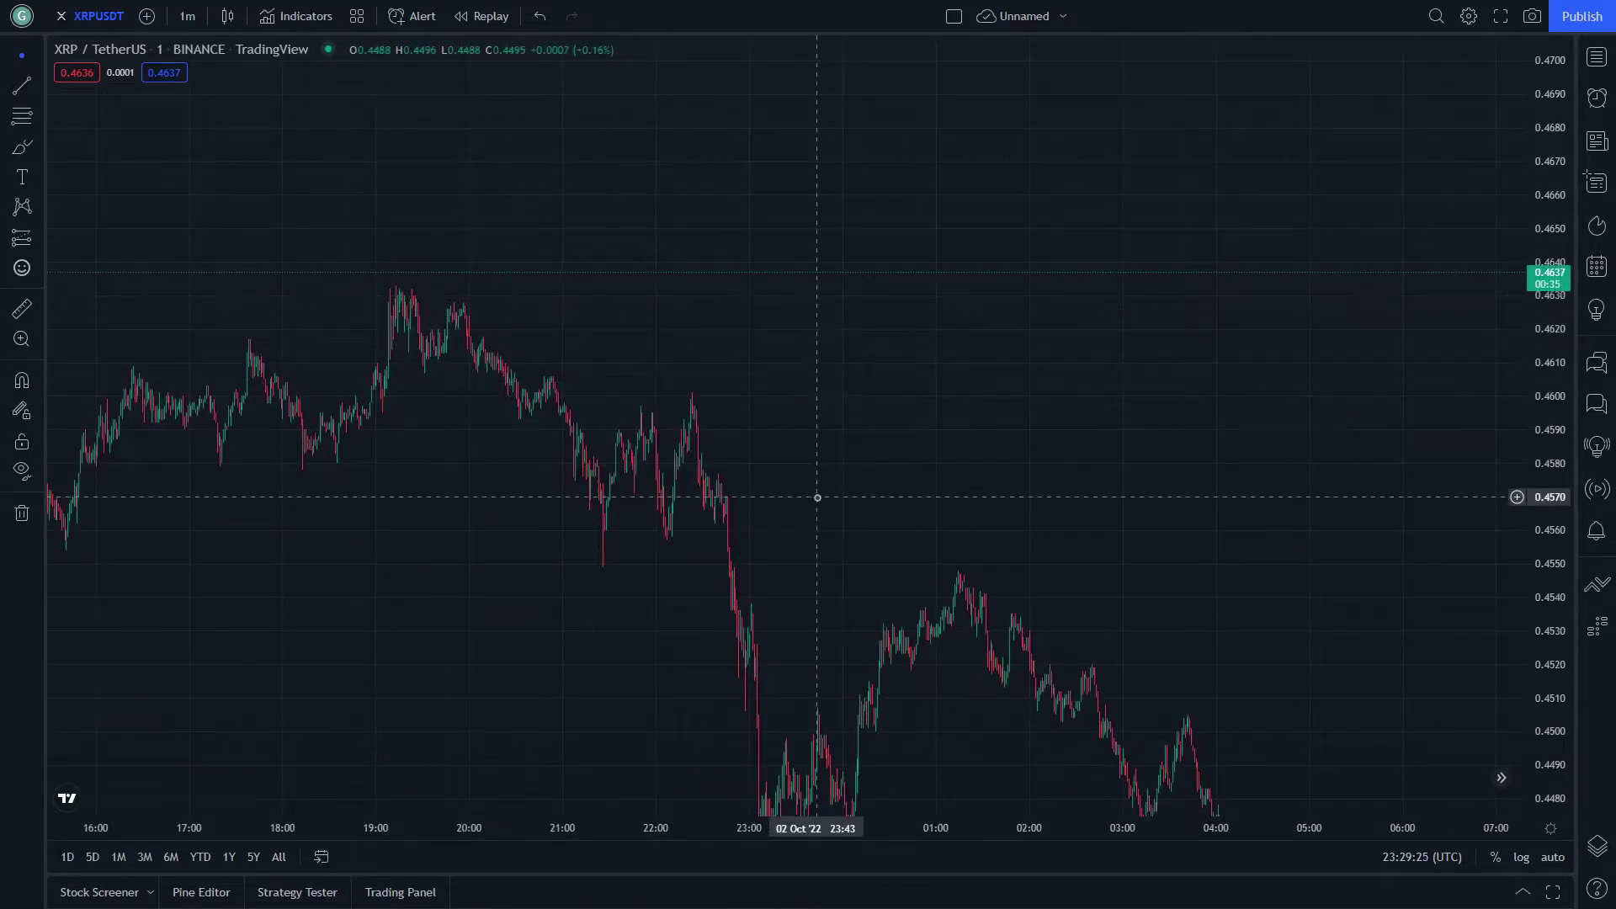
{"action": "scroll", "coordinate": [836, 508], "scroll_direction": "right", "scroll_amount": 5}
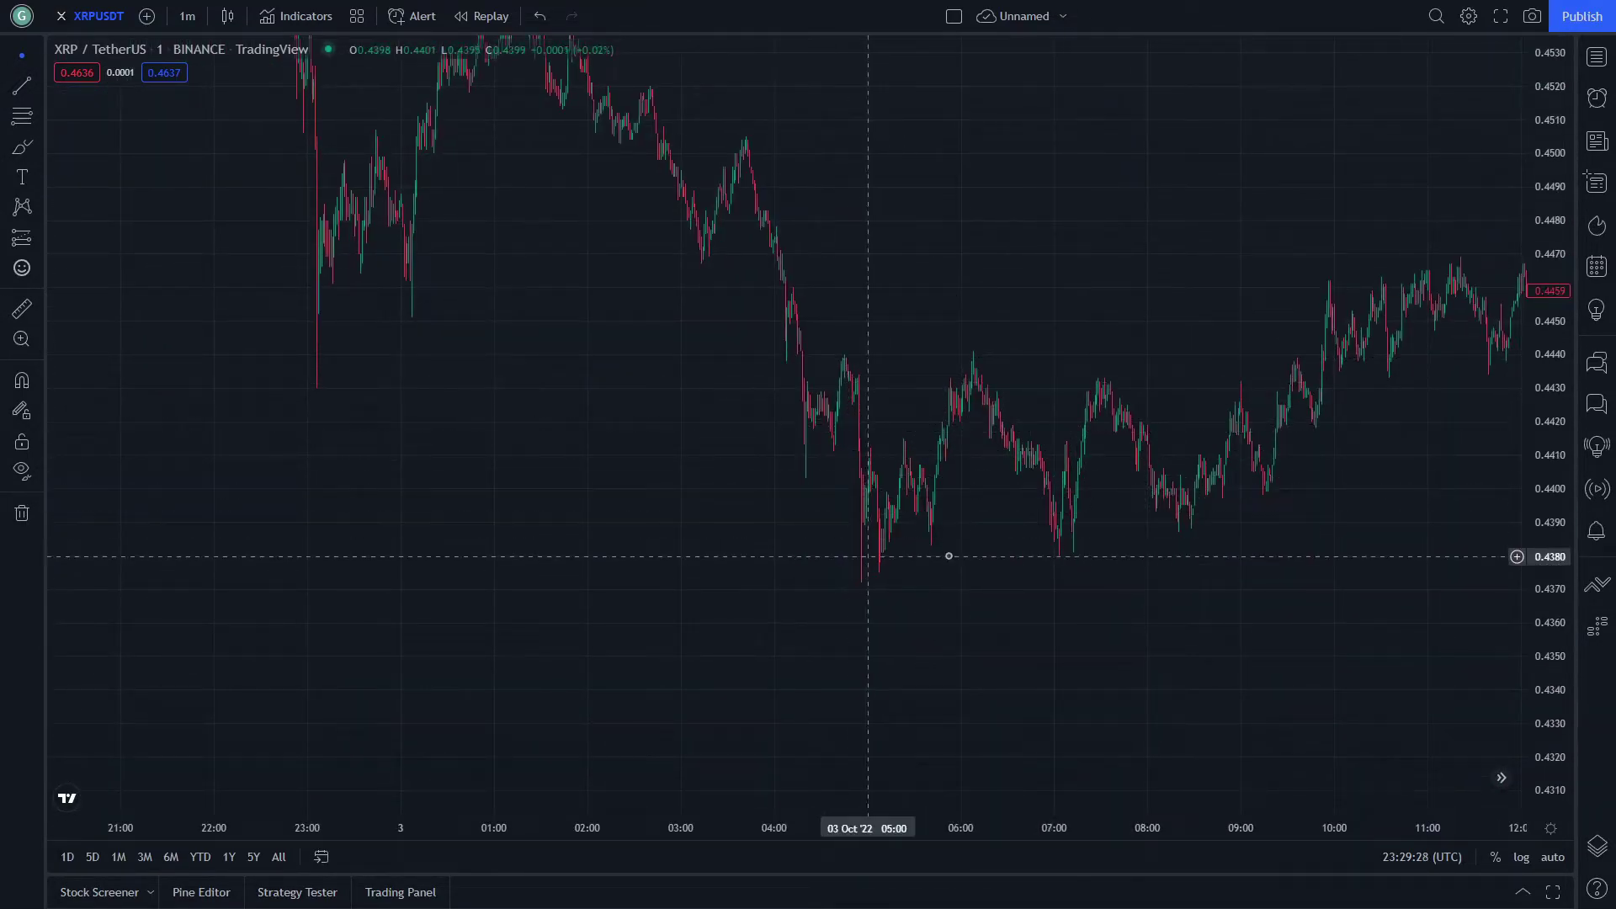
{"action": "scroll", "coordinate": [866, 548], "scroll_direction": "right", "scroll_amount": 18}
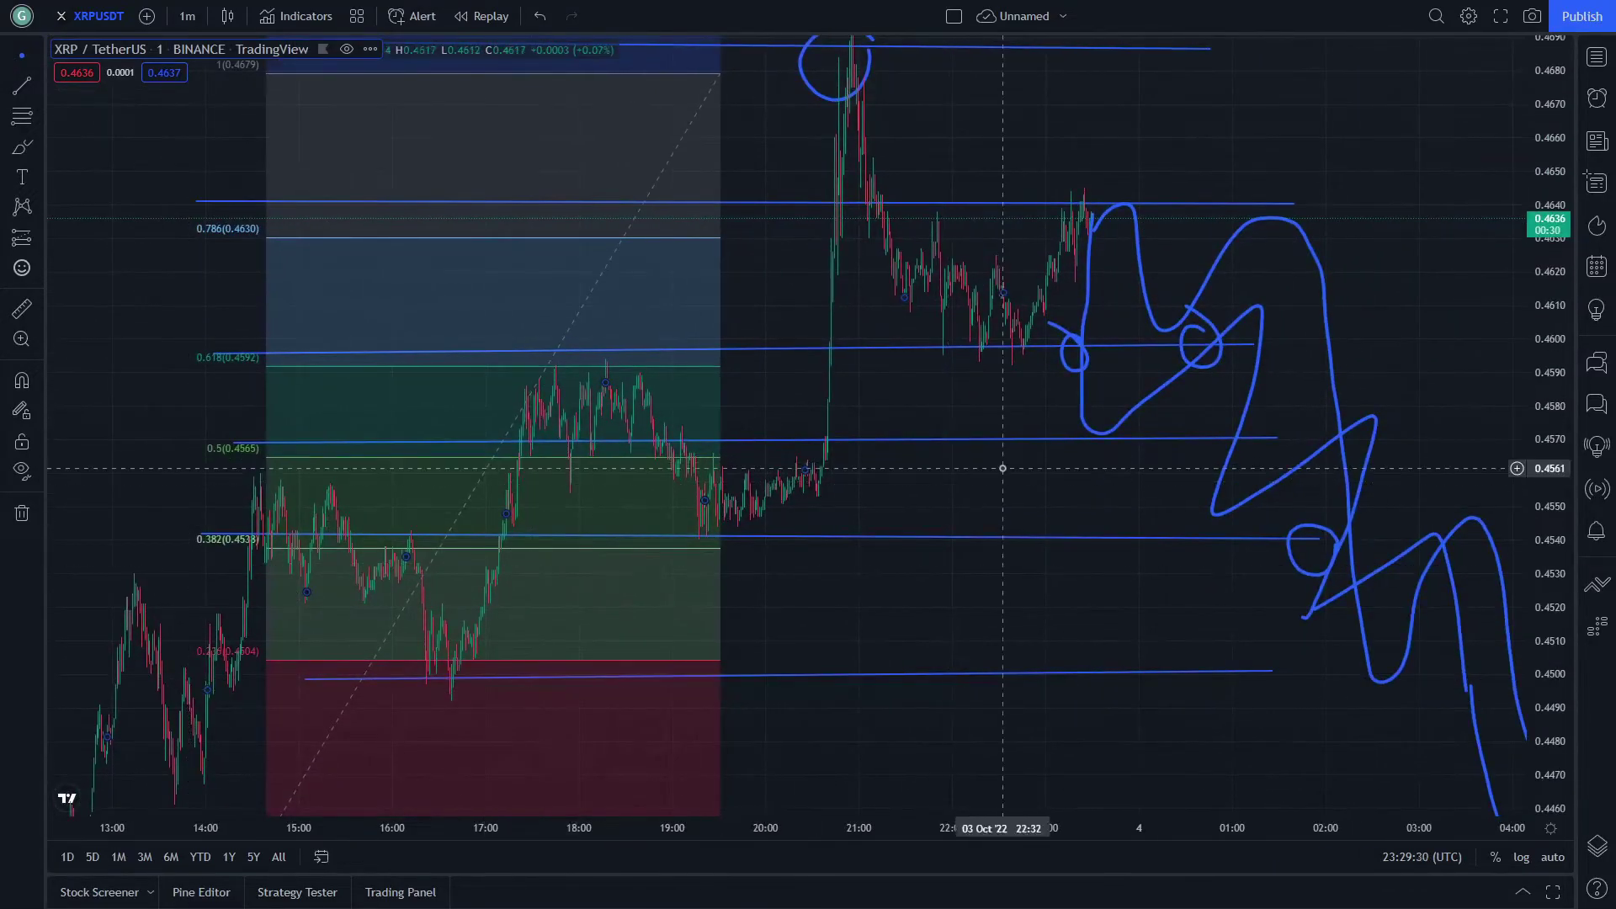
Delete the second projected path, the first zigzag down to about 0.4517, and the circles at 0.4541 and its second 0.4597 crossing
{"action": "left_click_drag", "start_coordinate": [755, 402], "coordinate": [664, 460]}
{"action": "scroll", "coordinate": [916, 396], "scroll_direction": "right", "scroll_amount": 2}
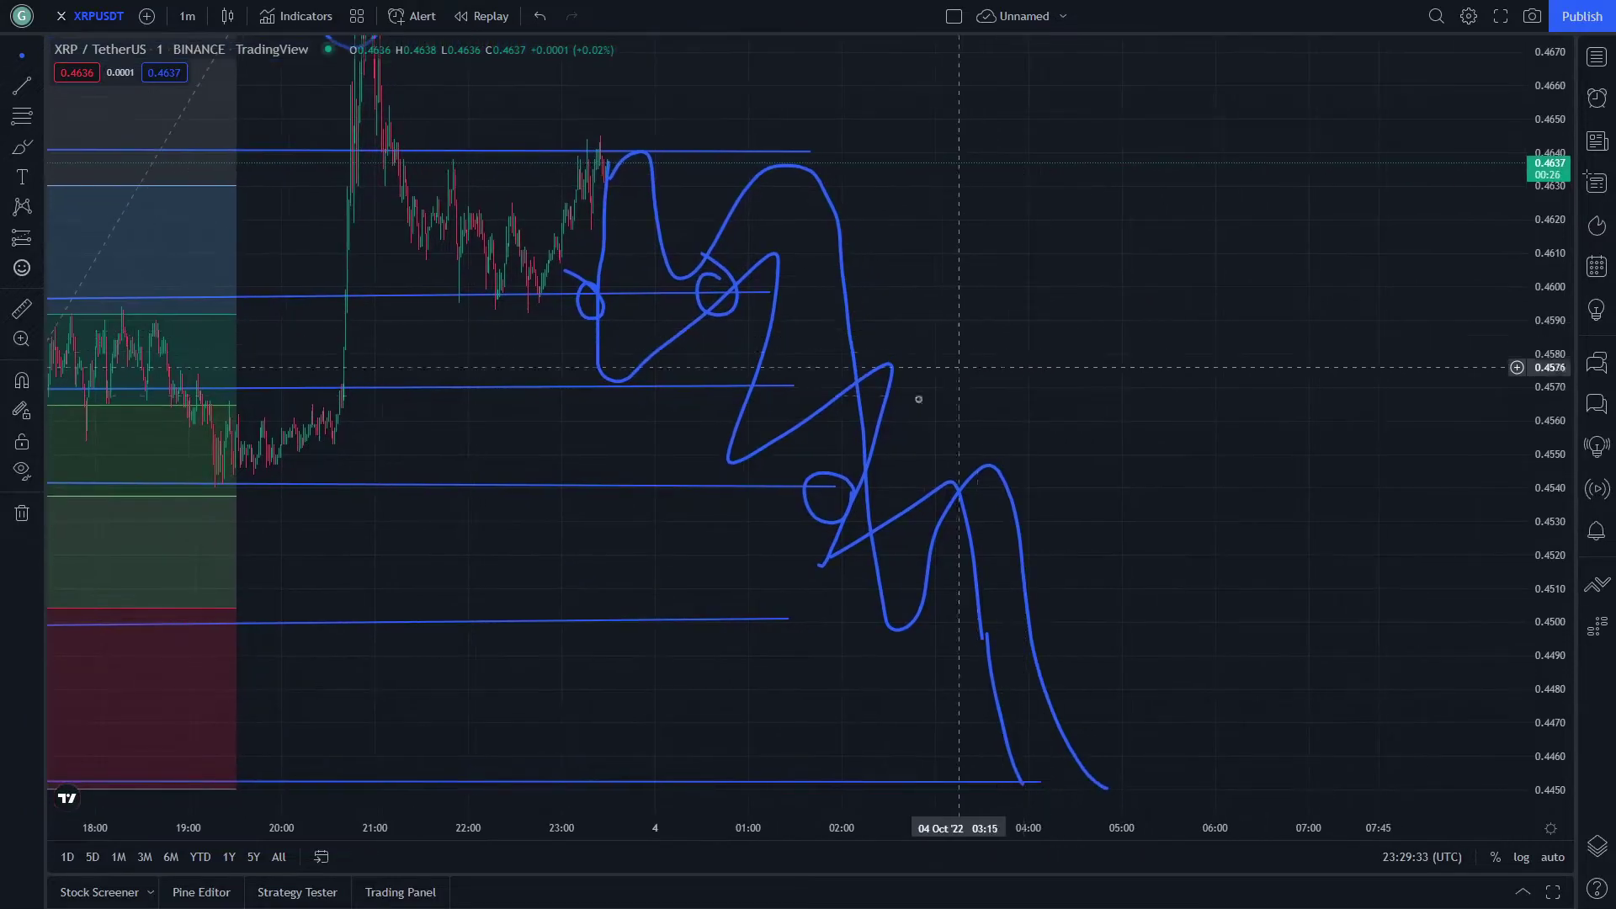
{"action": "left_click", "coordinate": [862, 410]}
{"action": "key", "text": "Delete"}
{"action": "left_click", "coordinate": [855, 384]}
{"action": "key", "text": "Delete"}
{"action": "key", "text": "ctrl+z"}
{"action": "key", "text": "ctrl+z"}
{"action": "key", "text": "ctrl+z"}
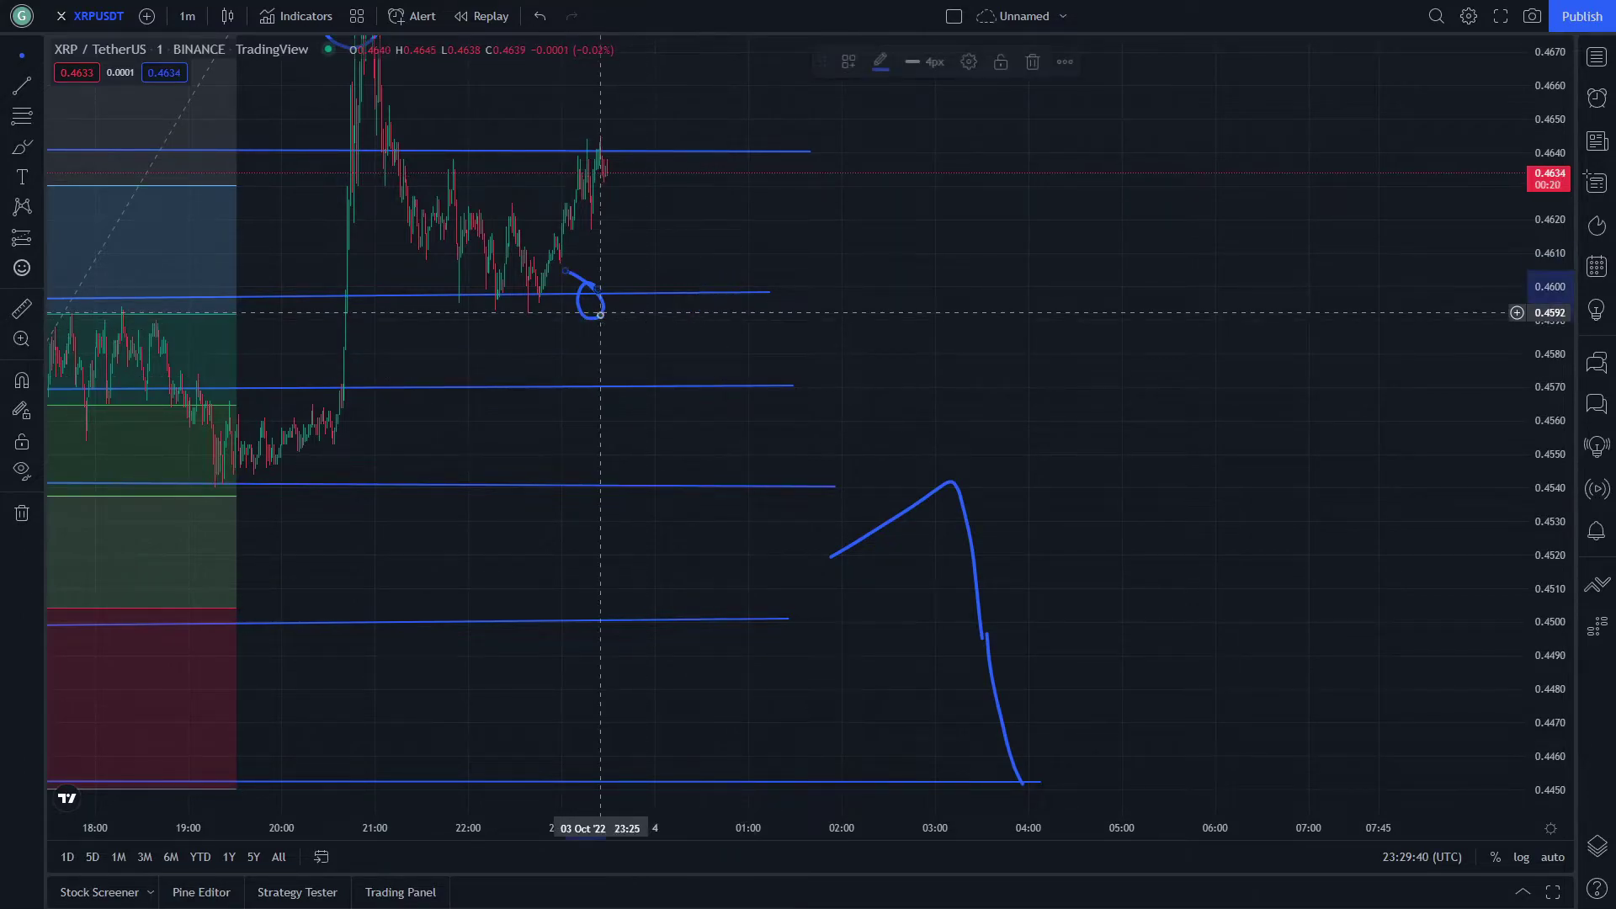
Delete the remaining circle on the 0.4597 line and the last two strokes of the first path, keeping the horizontal lines and retracement
{"action": "left_click", "coordinate": [917, 508]}
{"action": "key", "text": "Delete"}
{"action": "double_click", "coordinate": [985, 638]}
{"action": "key", "text": "Delete"}
{"action": "left_click", "coordinate": [939, 352]}
{"action": "mouse_move", "coordinate": [956, 416]}
{"action": "left_mouse_down"}
{"action": "mouse_move", "coordinate": [1139, 465]}
{"action": "mouse_move", "coordinate": [1173, 429]}
{"action": "left_mouse_up"}
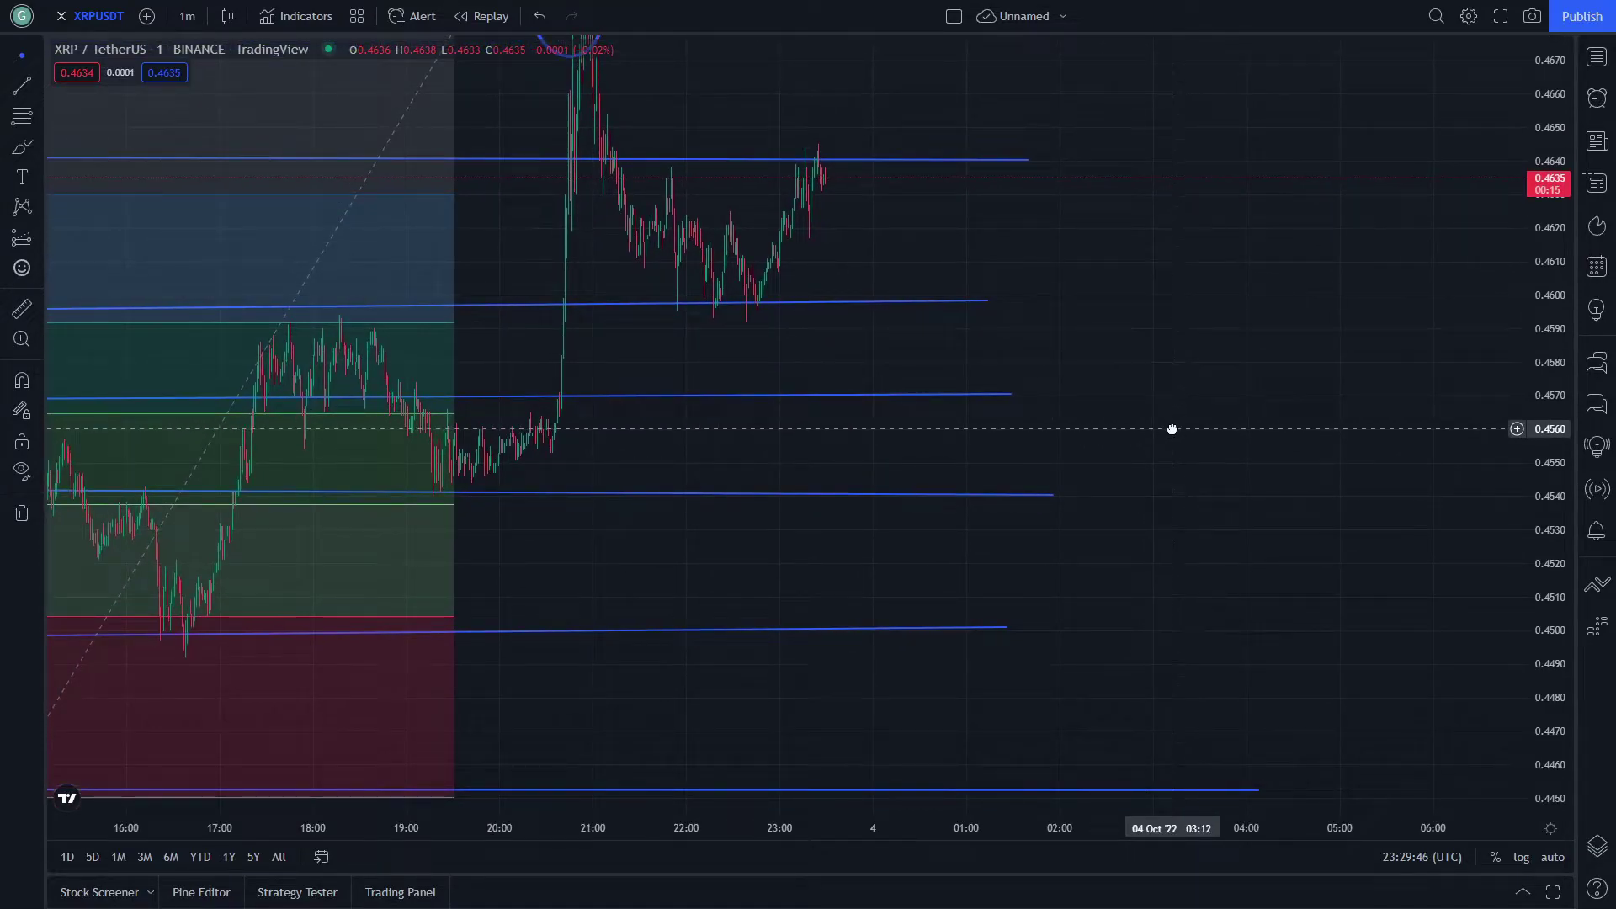
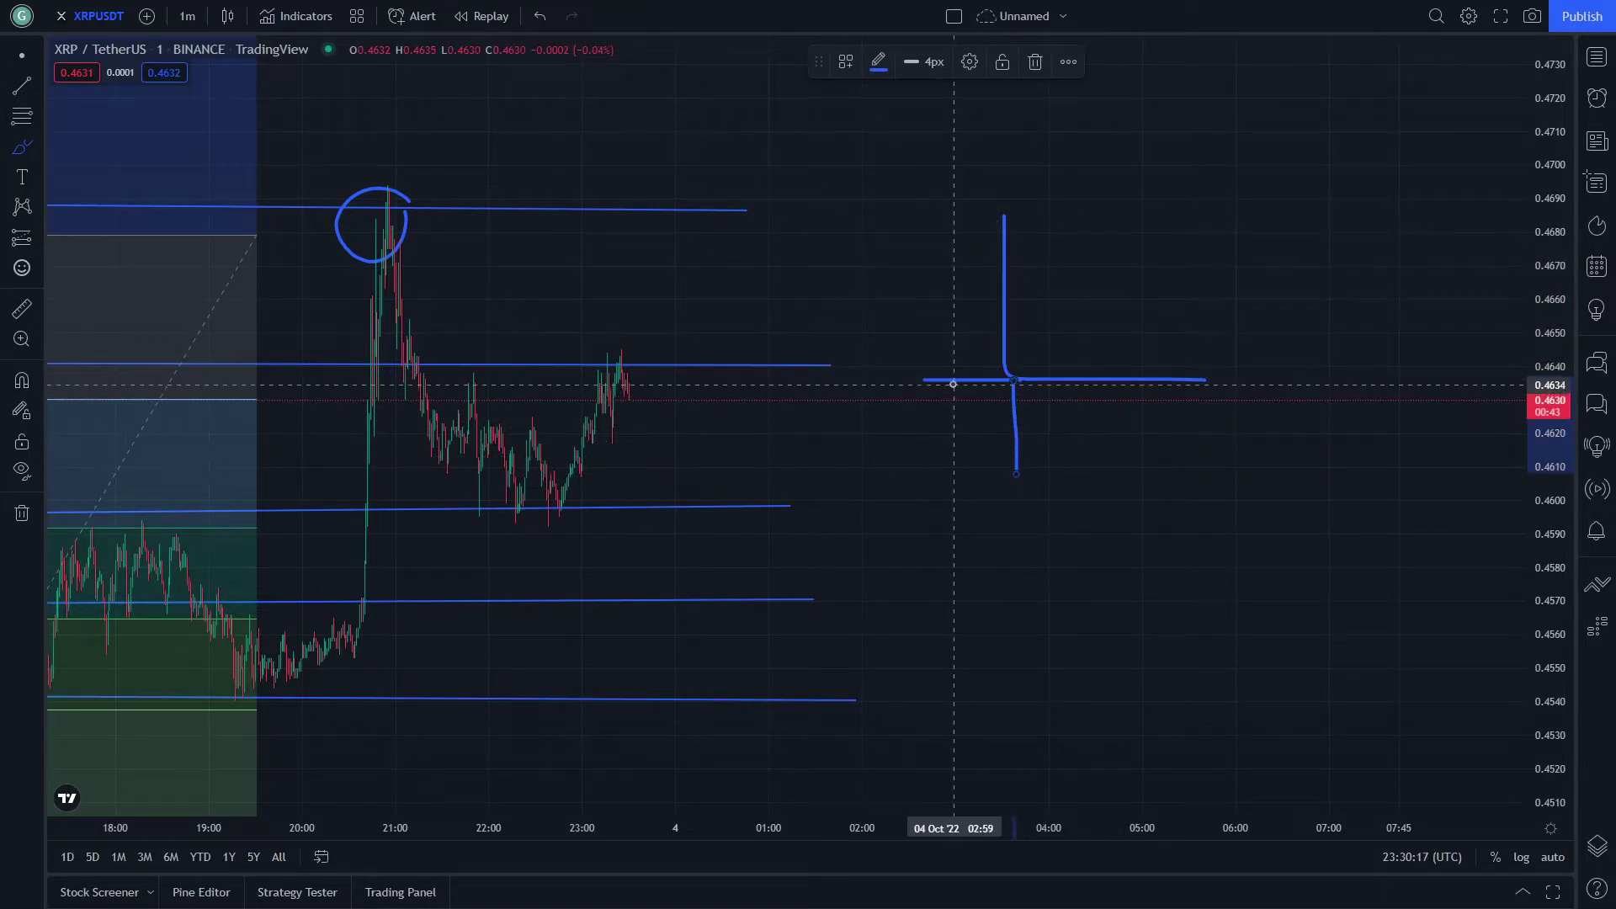
Lengthen the cross's horizontal stroke leftward, brush a box around the cross from about 0.4680 to 0.4616, and add a curve through its upper-right part
{"action": "left_click_drag", "start_coordinate": [929, 379], "coordinate": [881, 380]}
{"action": "left_click_drag", "start_coordinate": [1014, 231], "coordinate": [1168, 231]}
{"action": "mouse_move", "coordinate": [964, 232]}
{"action": "left_mouse_down"}
{"action": "mouse_move", "coordinate": [919, 303]}
{"action": "mouse_move", "coordinate": [919, 448]}
{"action": "mouse_move", "coordinate": [1166, 433]}
{"action": "left_mouse_up"}
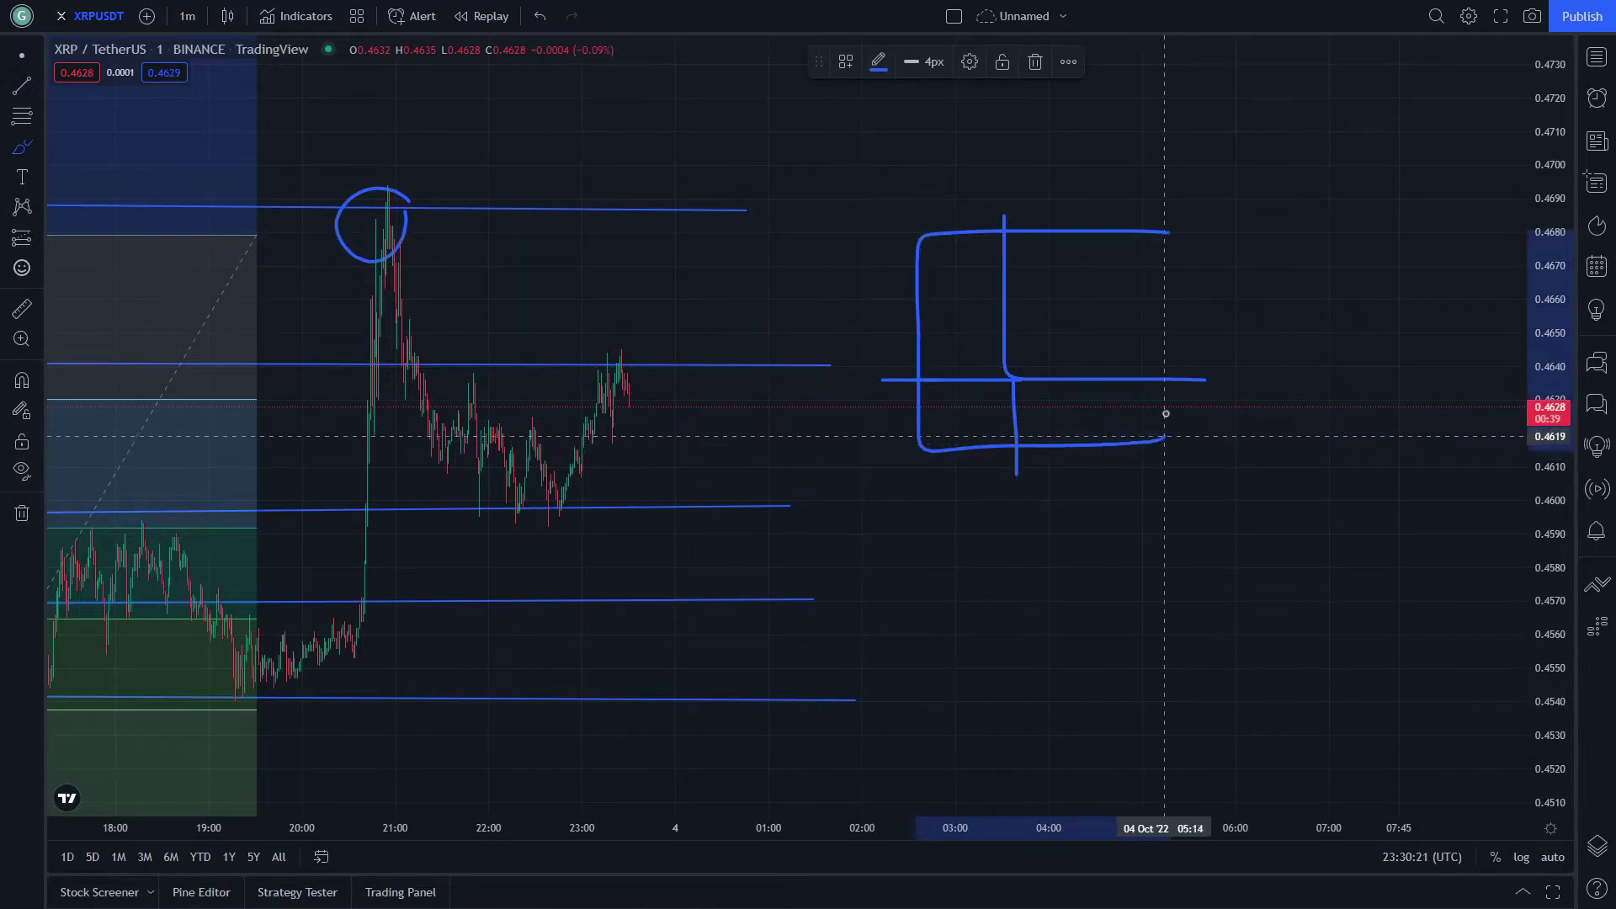
{"action": "mouse_move", "coordinate": [1044, 257]}
{"action": "left_mouse_down"}
{"action": "mouse_move", "coordinate": [1052, 313]}
{"action": "mouse_move", "coordinate": [1222, 338]}
{"action": "left_mouse_up"}
{"action": "left_click", "coordinate": [21, 62]}
{"action": "mouse_move", "coordinate": [751, 185]}
{"action": "left_mouse_down"}
{"action": "mouse_move", "coordinate": [696, 263]}
{"action": "mouse_move", "coordinate": [573, 331]}
{"action": "mouse_move", "coordinate": [773, 276]}
{"action": "mouse_move", "coordinate": [777, 217]}
{"action": "left_mouse_up"}
{"action": "left_click", "coordinate": [943, 373]}
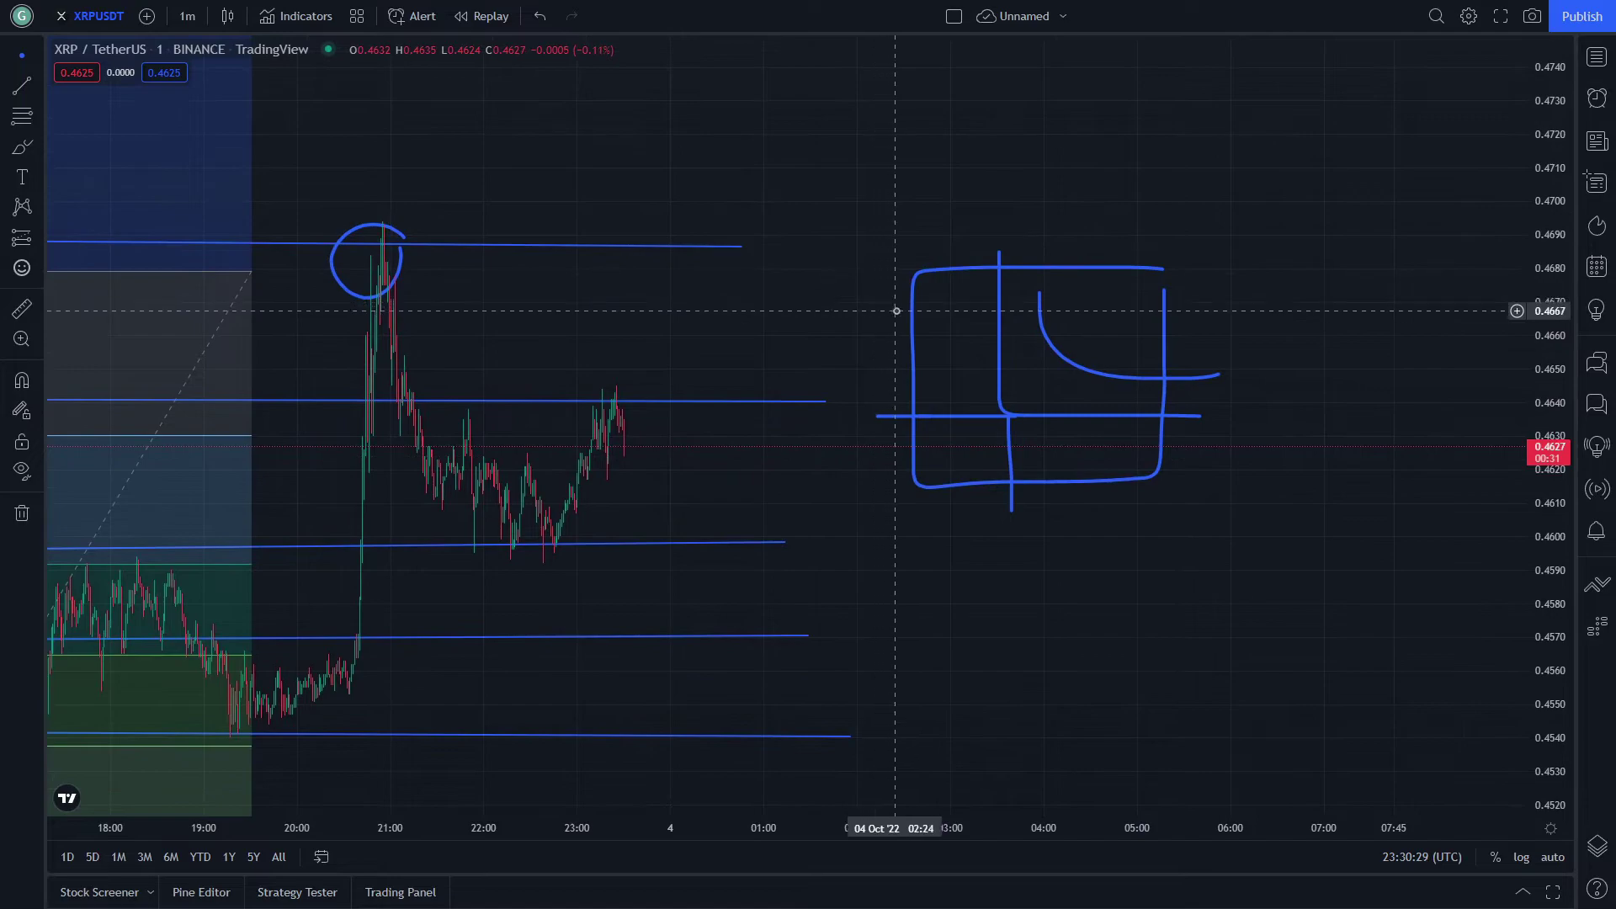
Delete the brushed box around the cross, keeping the cross and the curve beside it
{"action": "left_click", "coordinate": [910, 319]}
{"action": "key", "text": "Delete"}
{"action": "mouse_move", "coordinate": [837, 305]}
{"action": "left_mouse_down"}
{"action": "mouse_move", "coordinate": [849, 188]}
{"action": "mouse_move", "coordinate": [1025, 82]}
{"action": "left_mouse_up"}
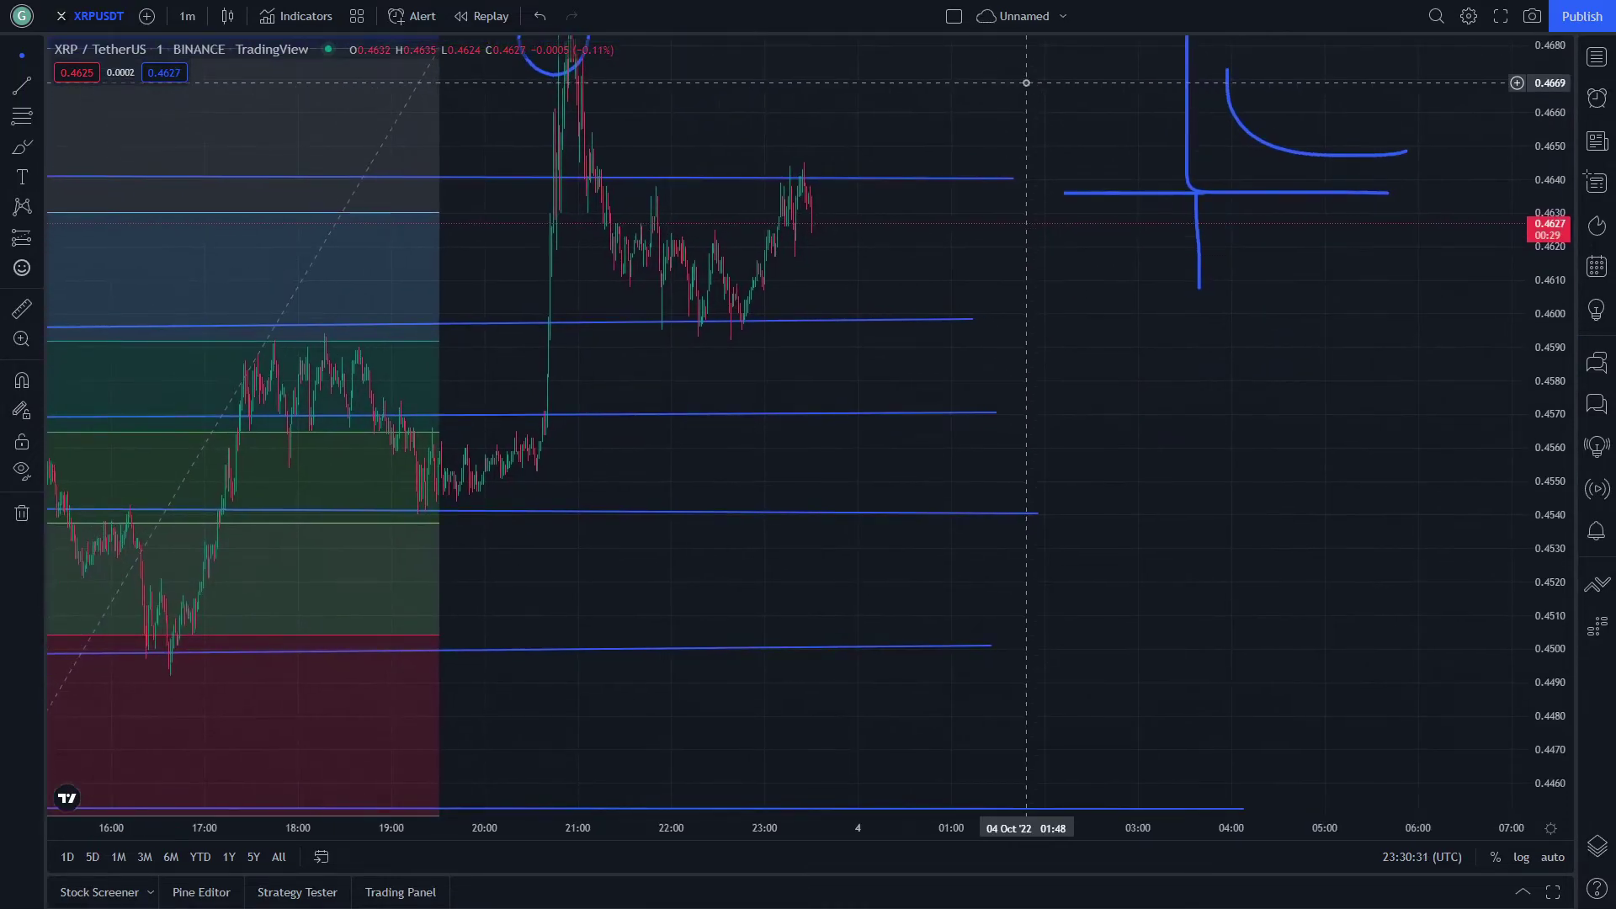
Brush a steep falling curve from the latest candles at about 0.4633 down to about 0.4505, and delete it
{"action": "left_click", "coordinate": [15, 146]}
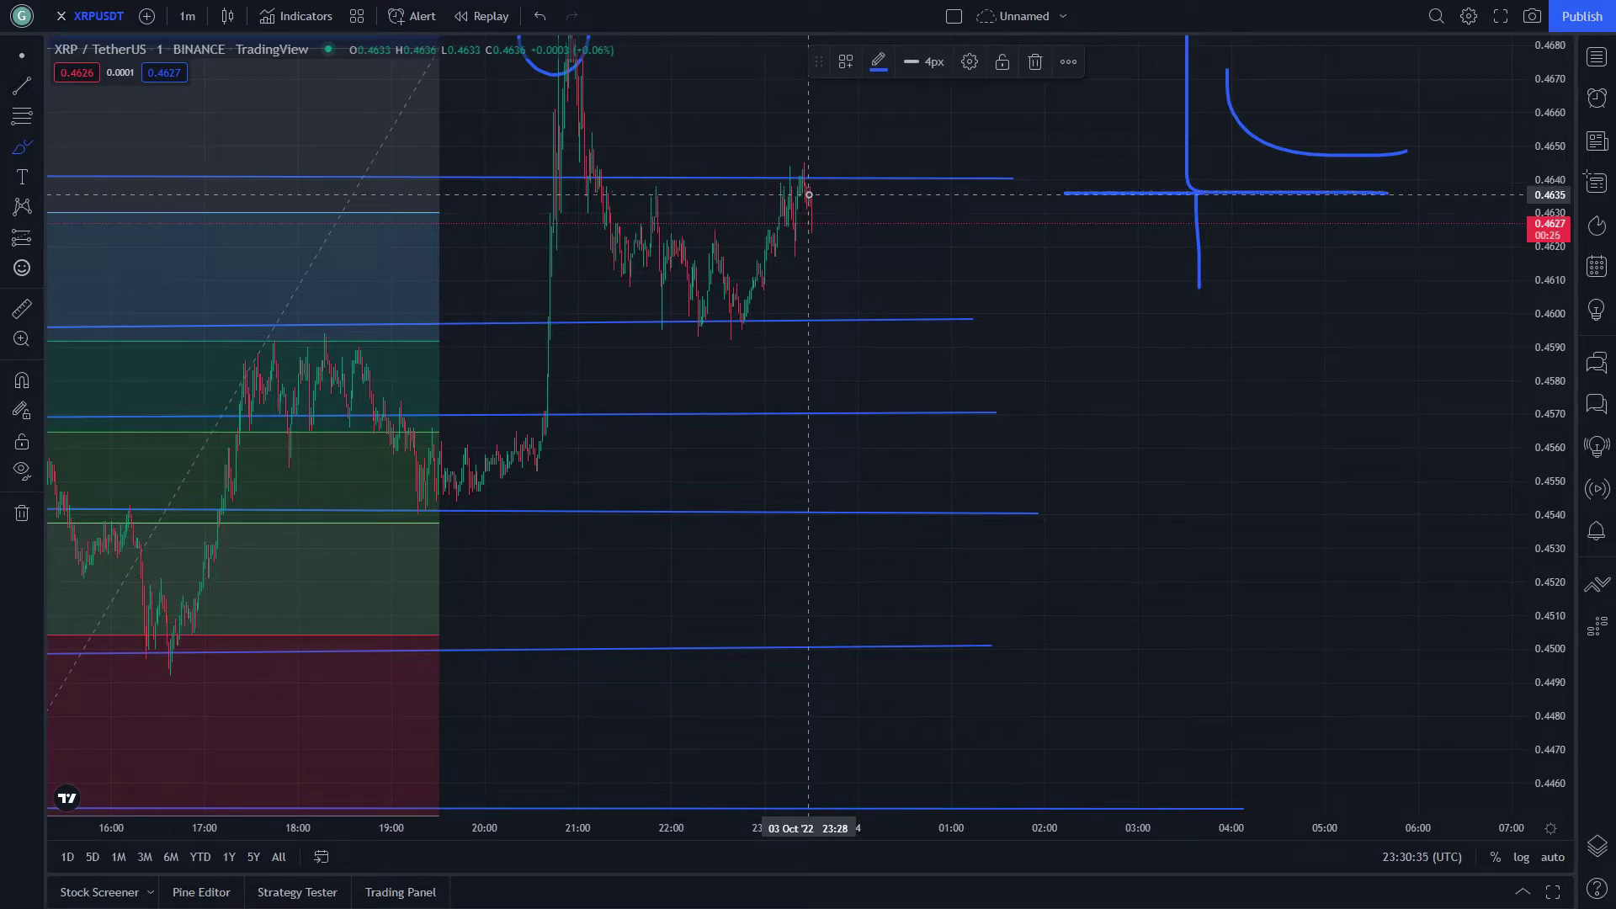
{"action": "mouse_move", "coordinate": [809, 203]}
{"action": "left_mouse_down"}
{"action": "mouse_move", "coordinate": [806, 383]}
{"action": "mouse_move", "coordinate": [860, 528]}
{"action": "mouse_move", "coordinate": [989, 633]}
{"action": "left_mouse_up"}
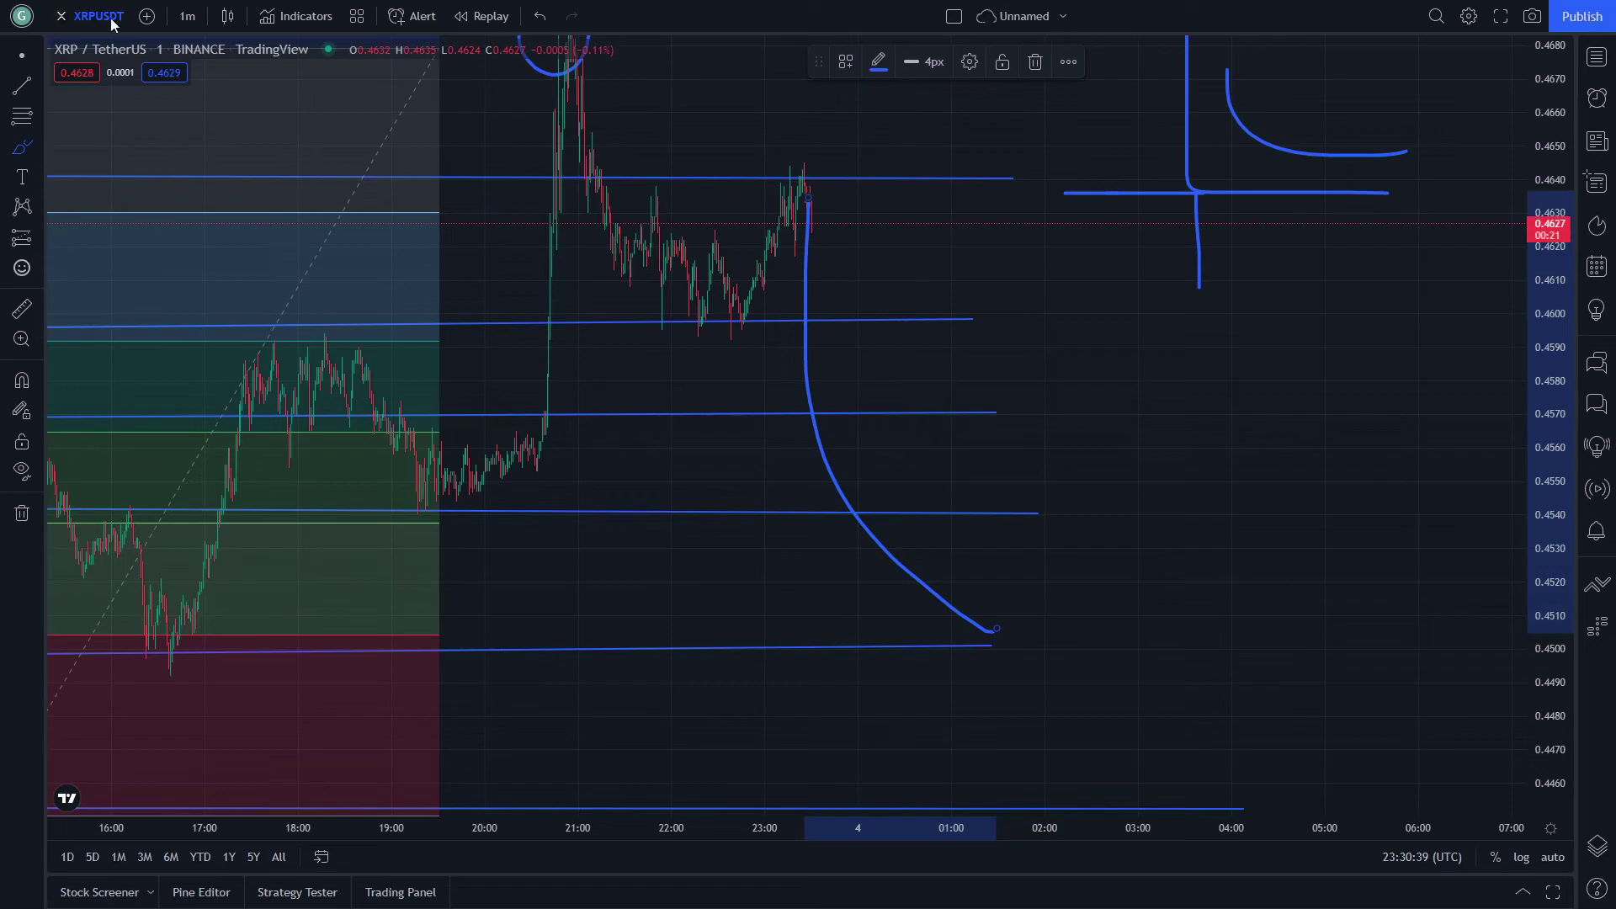
{"action": "key", "text": "Delete"}
{"action": "left_click_drag", "start_coordinate": [549, 357], "coordinate": [414, 311]}
{"action": "left_click", "coordinate": [24, 149]}
{"action": "mouse_move", "coordinate": [660, 158]}
{"action": "left_mouse_down"}
{"action": "mouse_move", "coordinate": [700, 193]}
{"action": "mouse_move", "coordinate": [704, 325]}
{"action": "left_mouse_up"}
{"action": "scroll", "coordinate": [703, 274], "scroll_direction": "up", "scroll_amount": 3}
{"action": "left_click", "coordinate": [24, 56]}
{"action": "left_click_drag", "start_coordinate": [812, 294], "coordinate": [942, 267]}
{"action": "key", "text": "ctrl+z"}
Brush a stepped falling path from about 0.4639 with small bounces at the 0.4597, 0.4570, 0.4540 and 0.4500 lines, ending near 0.4462
{"action": "left_click", "coordinate": [22, 147]}
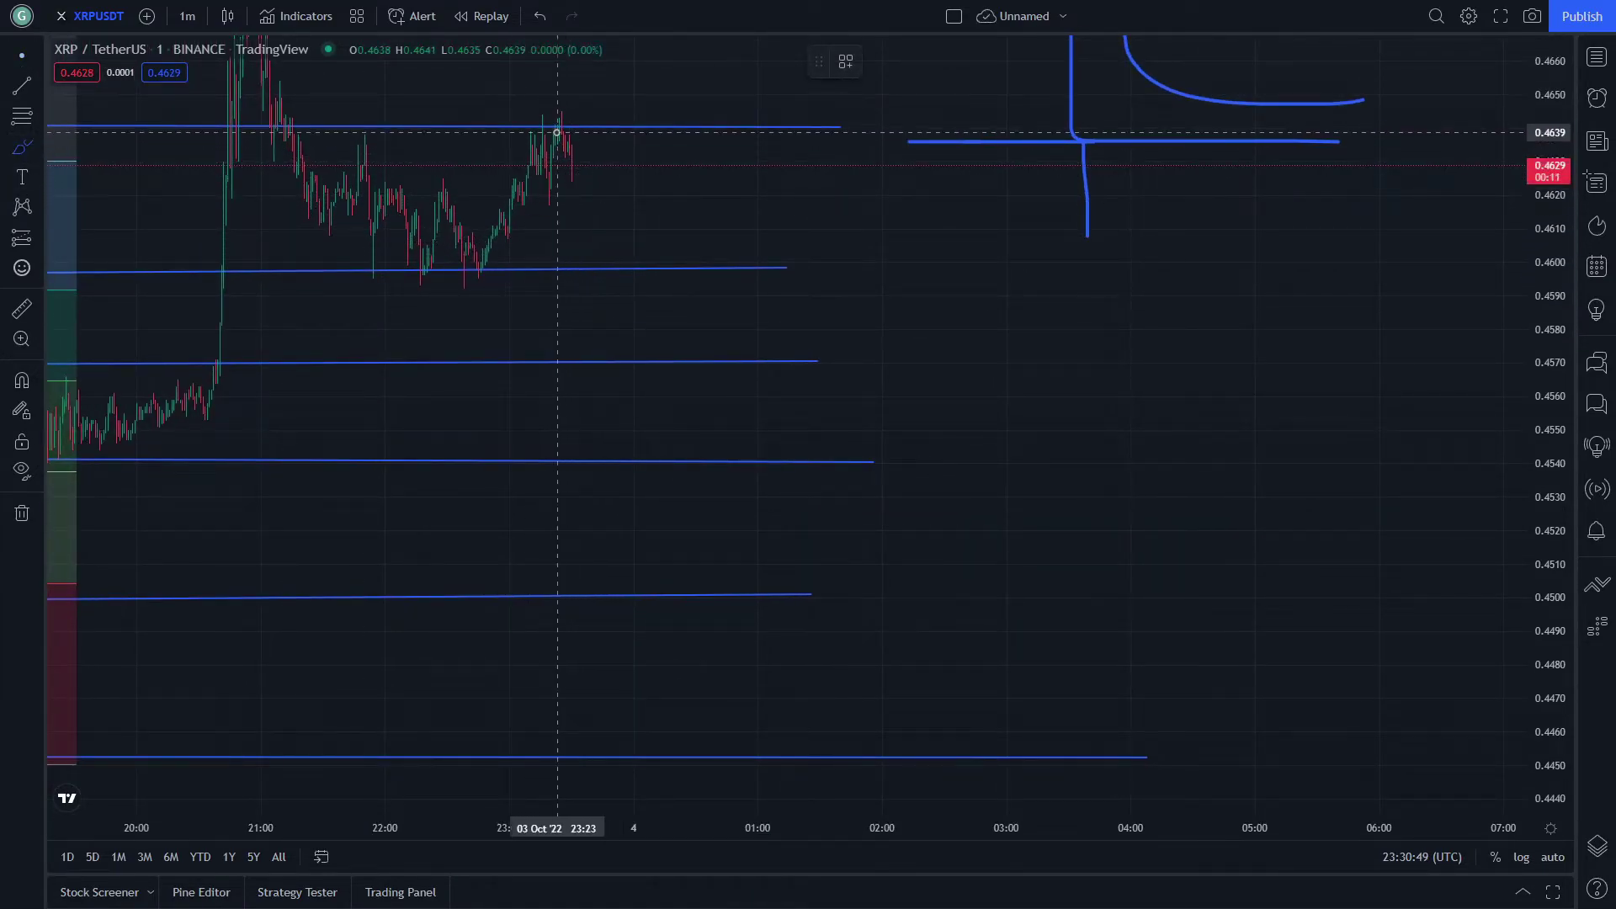
{"action": "left_click_drag", "start_coordinate": [601, 256], "coordinate": [695, 385]}
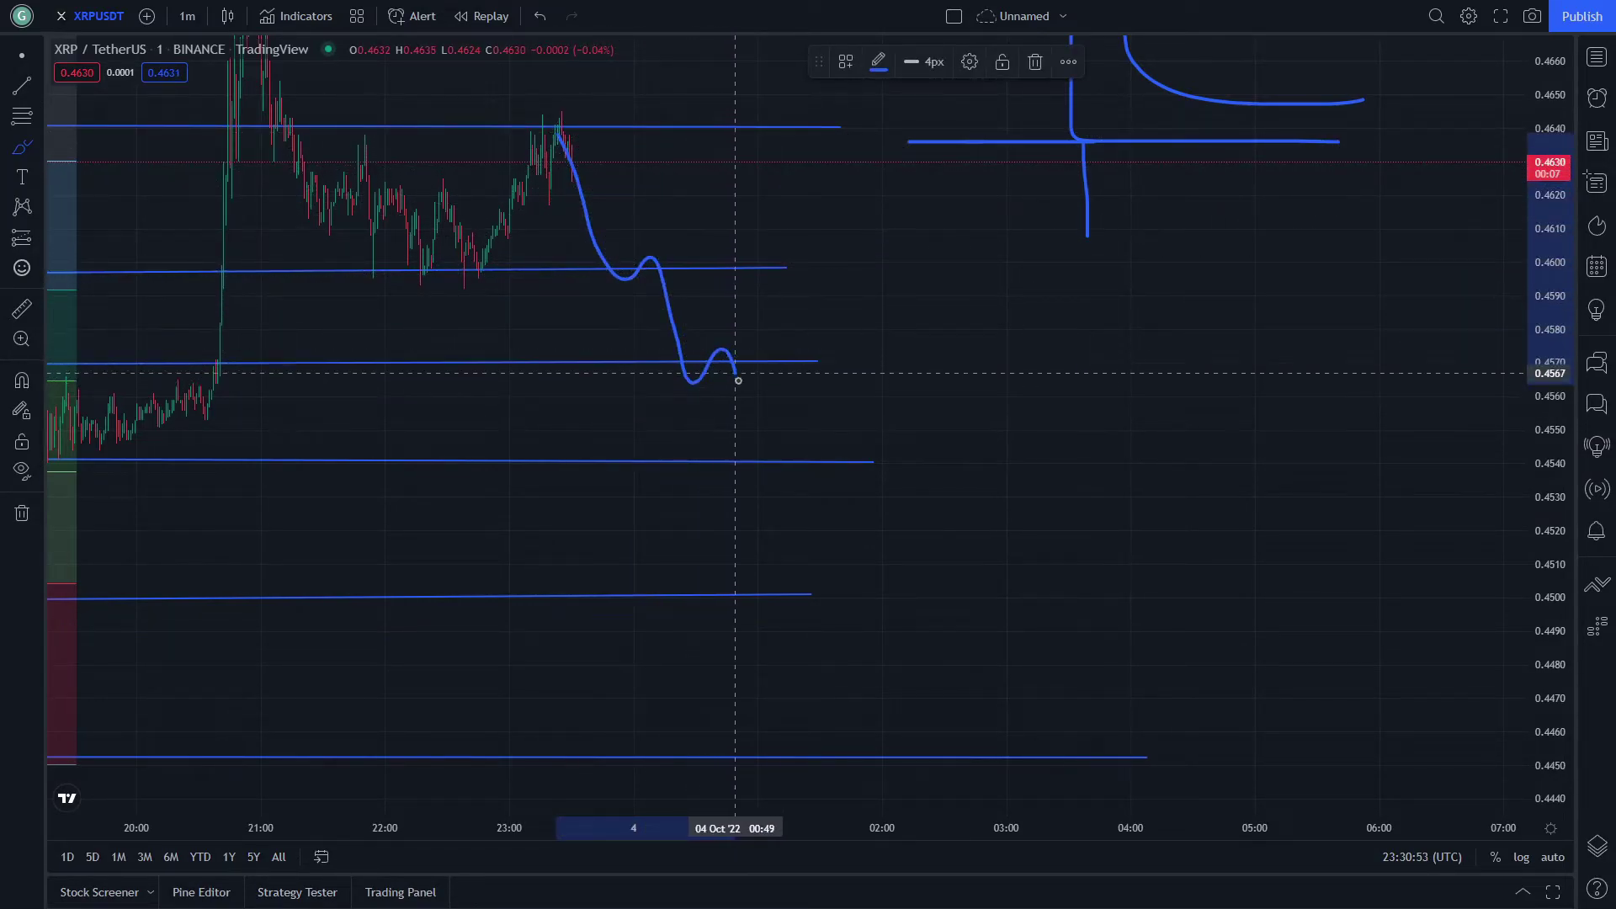
{"action": "mouse_move", "coordinate": [787, 462]}
{"action": "left_mouse_down"}
{"action": "mouse_move", "coordinate": [834, 601]}
{"action": "mouse_move", "coordinate": [945, 735]}
{"action": "mouse_move", "coordinate": [1105, 727]}
{"action": "left_mouse_up"}
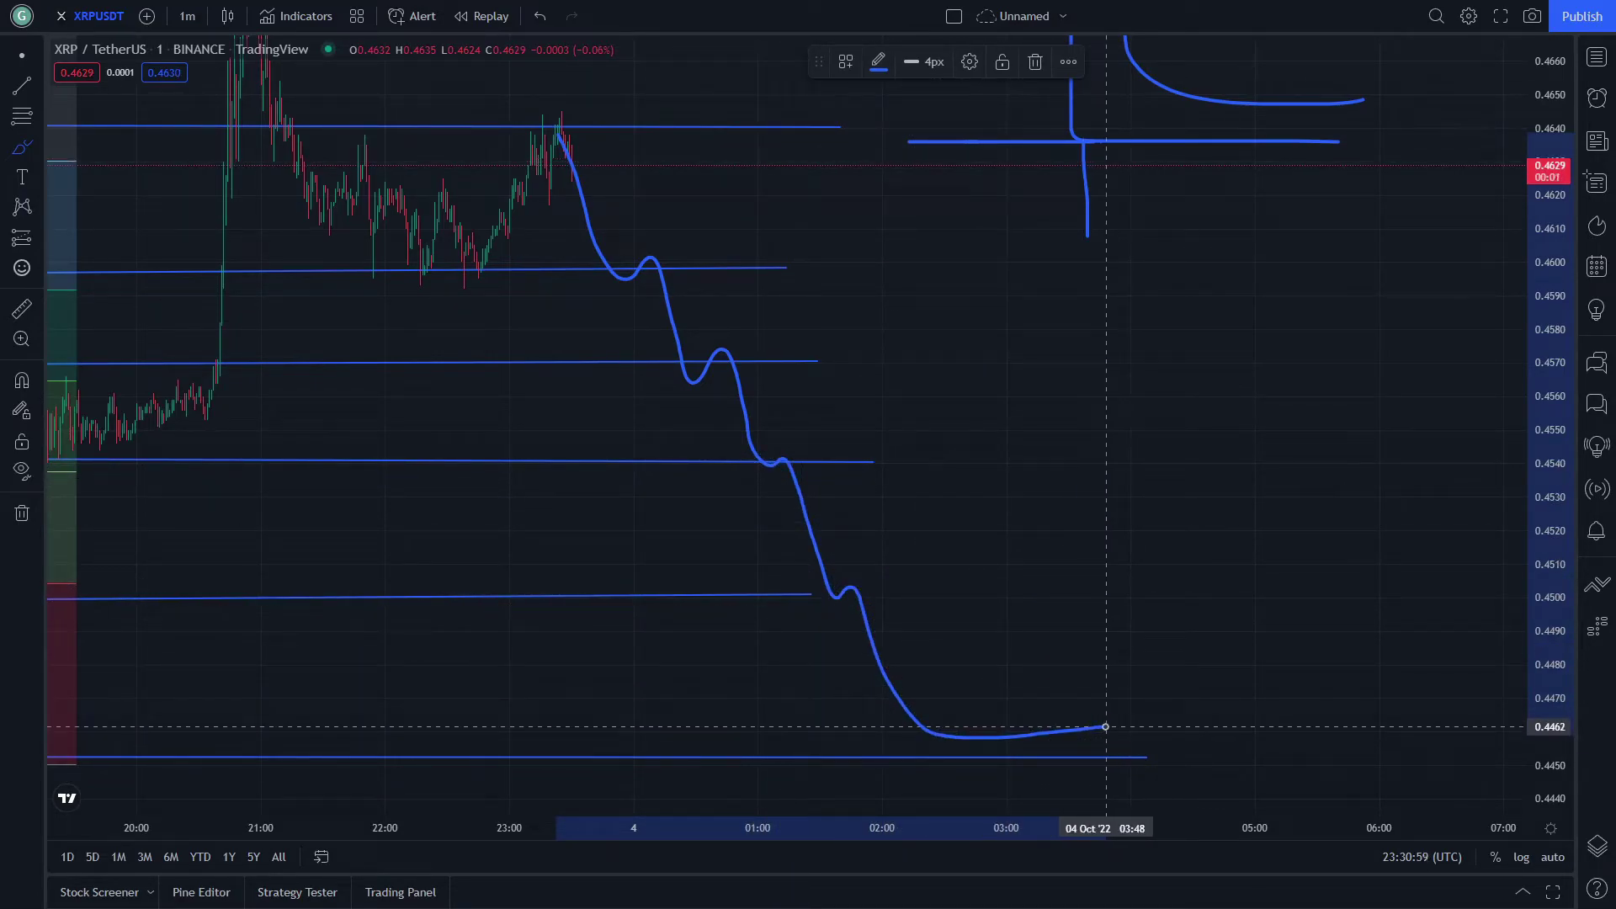
{"action": "left_click", "coordinate": [14, 67]}
Examine the stepped path against the horizontal levels, the circled peak and the latest candles
{"action": "mouse_move", "coordinate": [841, 300]}
{"action": "left_mouse_down"}
{"action": "mouse_move", "coordinate": [1017, 267]}
{"action": "mouse_move", "coordinate": [1096, 379]}
{"action": "mouse_move", "coordinate": [1071, 428]}
{"action": "mouse_move", "coordinate": [1136, 314]}
{"action": "left_mouse_up"}
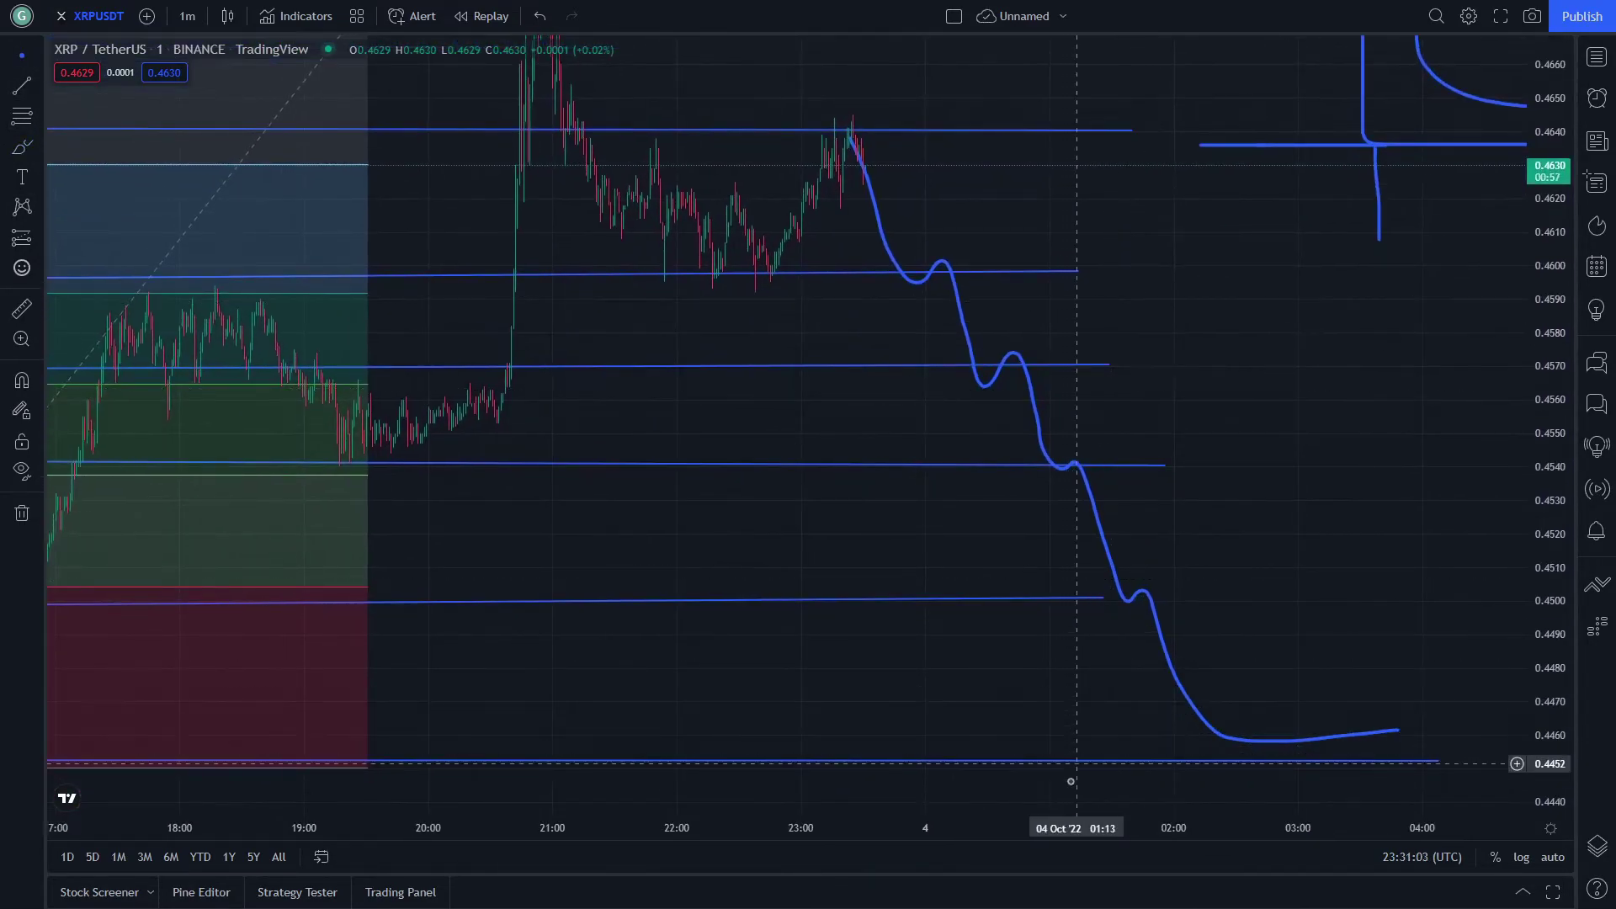
{"action": "left_click_drag", "start_coordinate": [1037, 824], "coordinate": [1077, 821]}
{"action": "left_click_drag", "start_coordinate": [1343, 591], "coordinate": [1267, 784]}
{"action": "left_click_drag", "start_coordinate": [1090, 527], "coordinate": [1257, 536]}
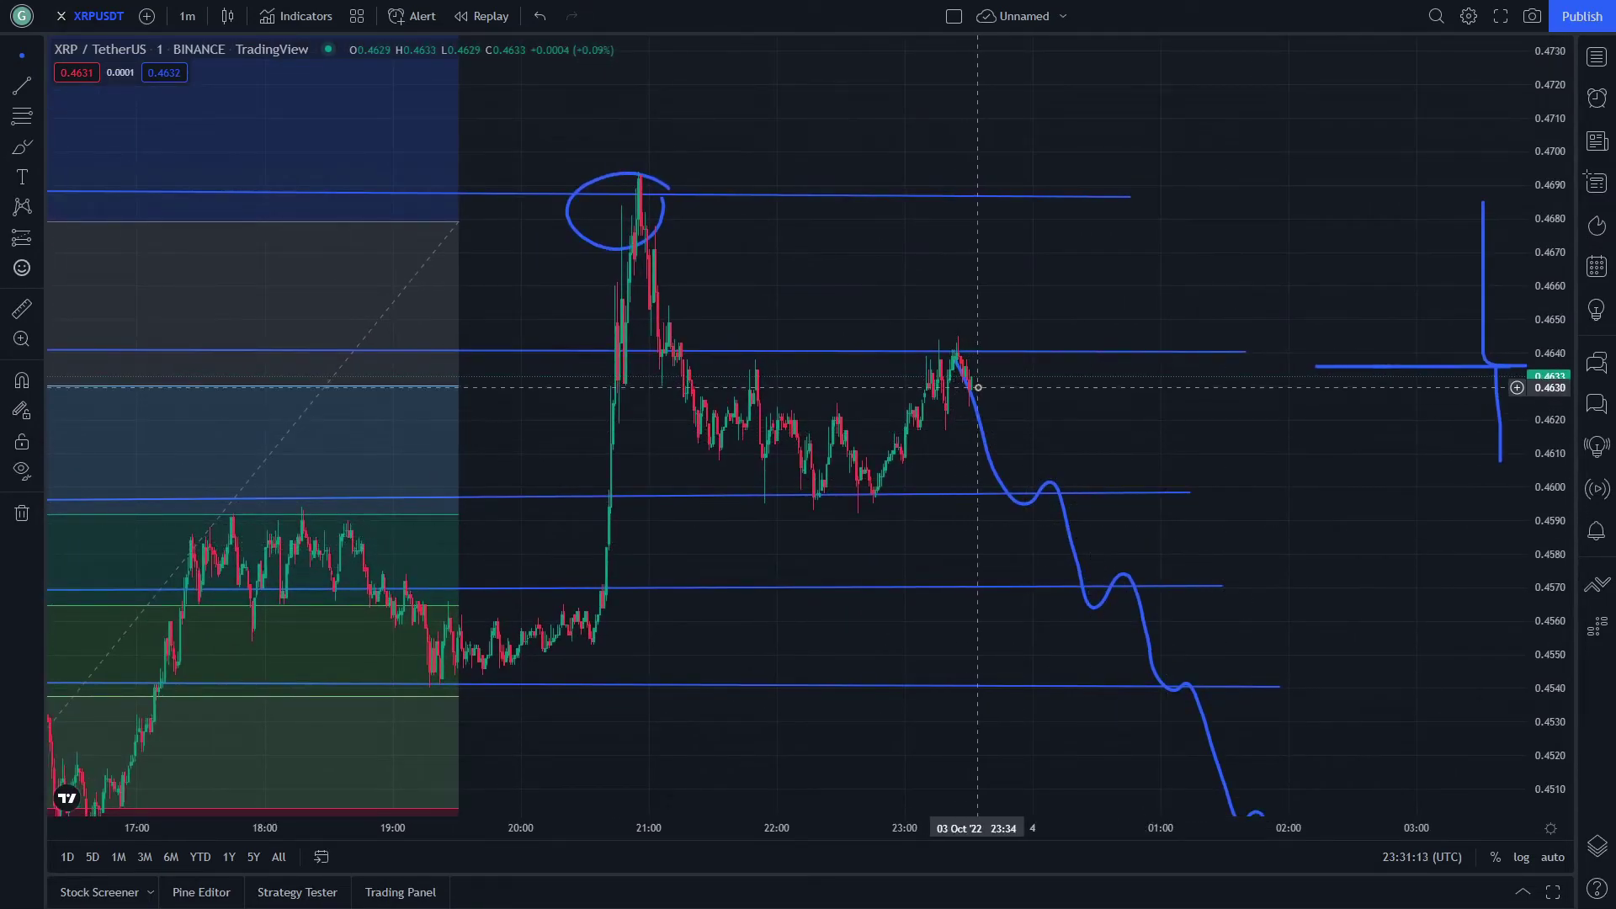
{"action": "left_click_drag", "start_coordinate": [689, 530], "coordinate": [378, 447]}
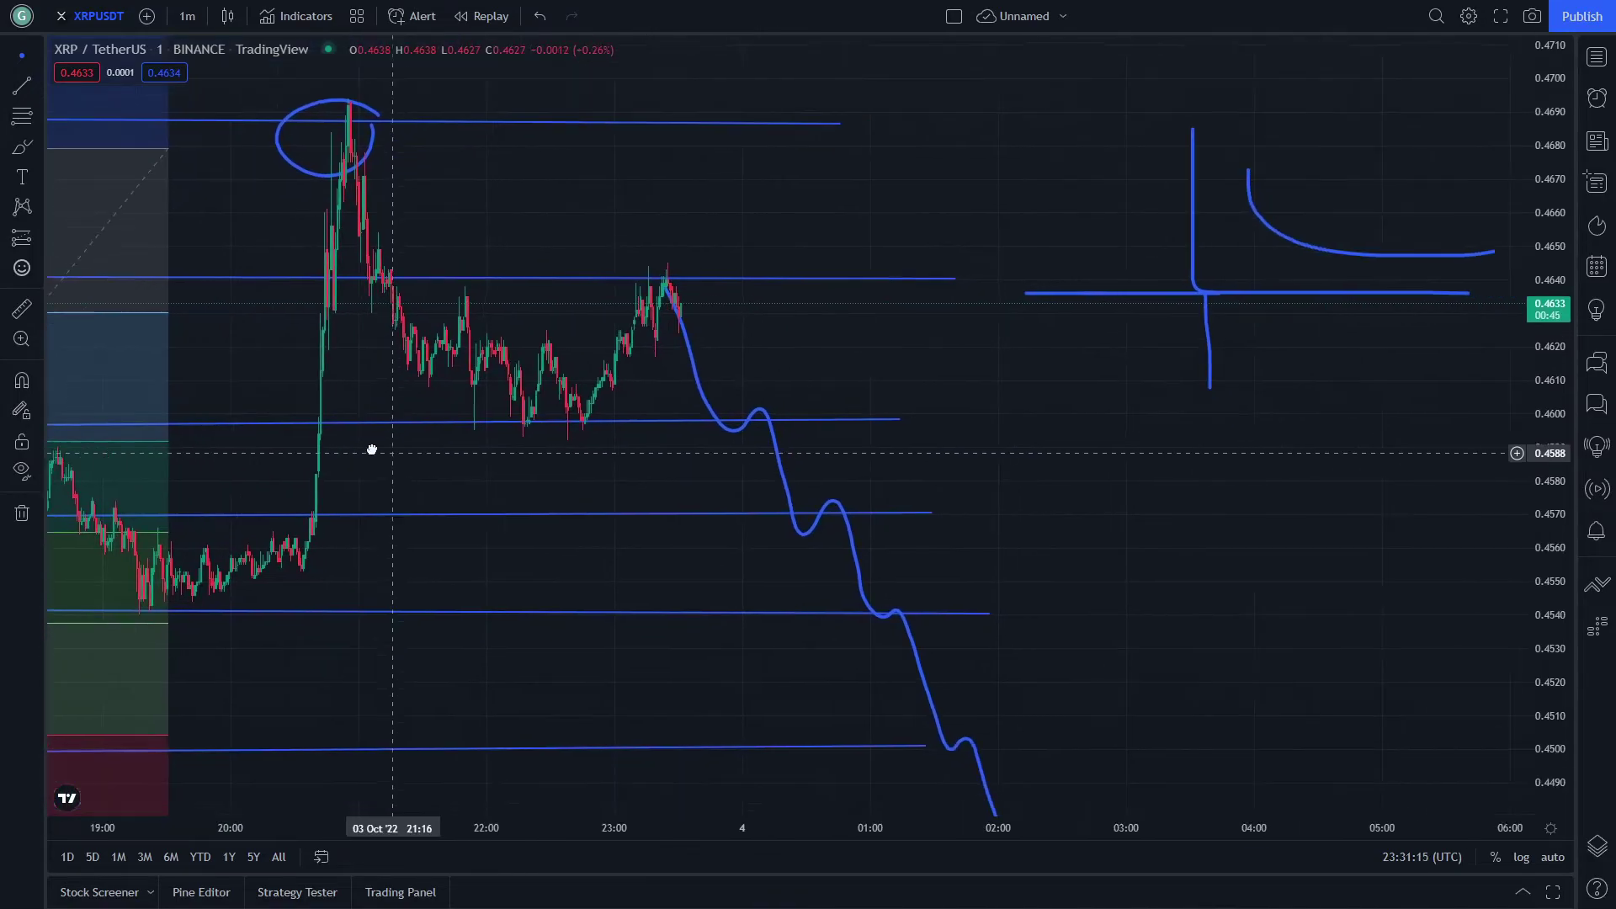
{"action": "left_click_drag", "start_coordinate": [672, 315], "coordinate": [682, 346]}
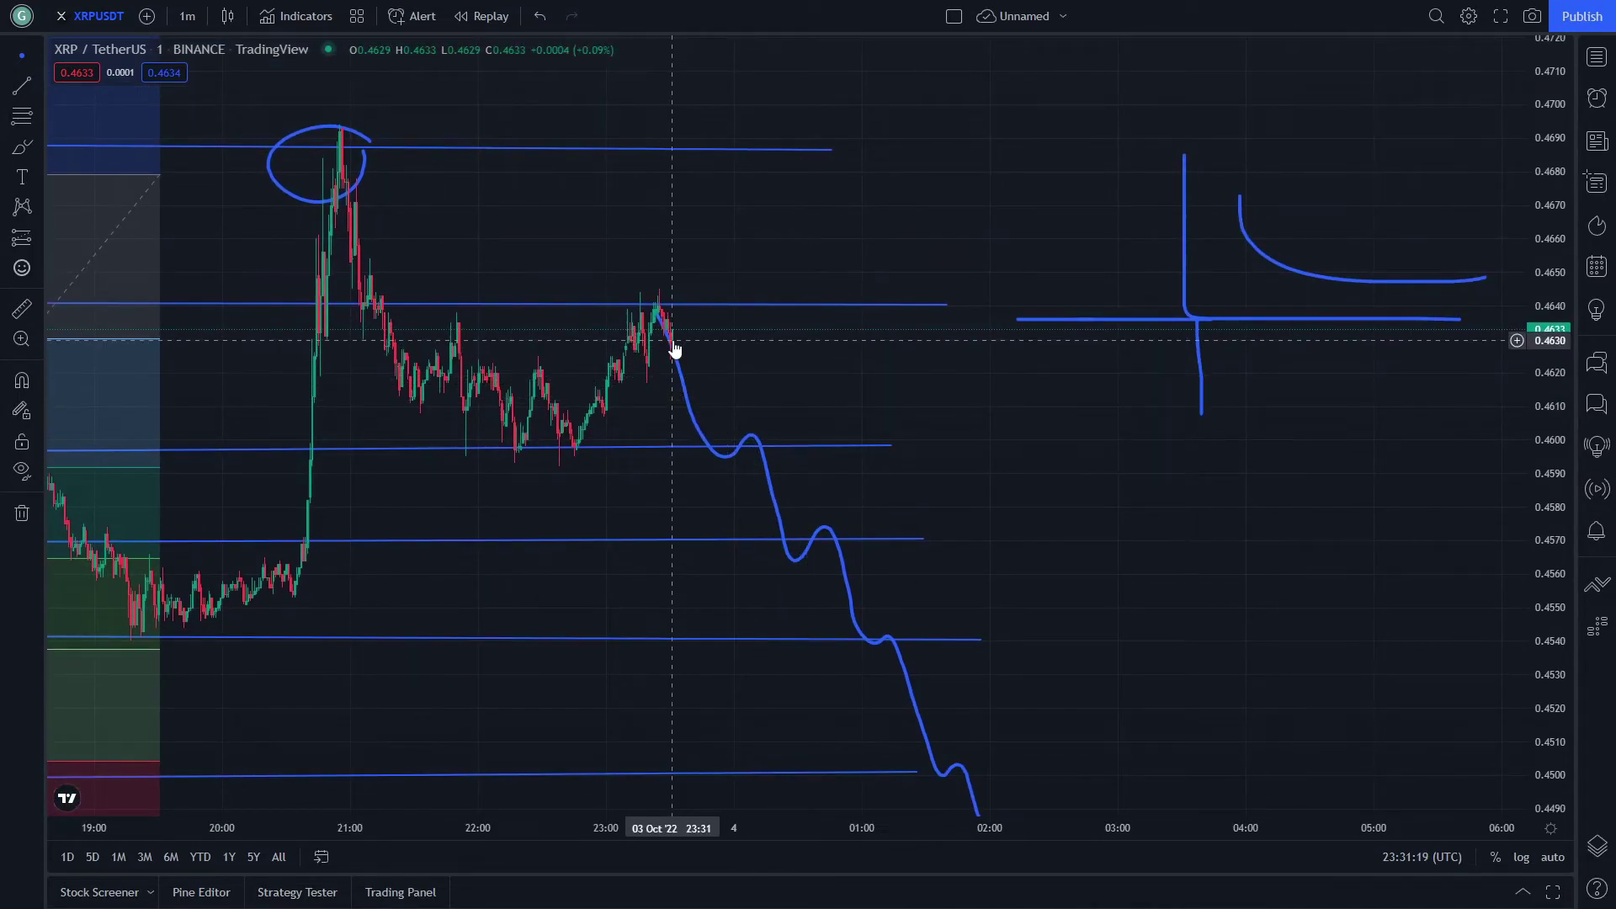
{"action": "left_click_drag", "start_coordinate": [694, 357], "coordinate": [807, 357]}
{"action": "left_click_drag", "start_coordinate": [565, 493], "coordinate": [782, 433]}
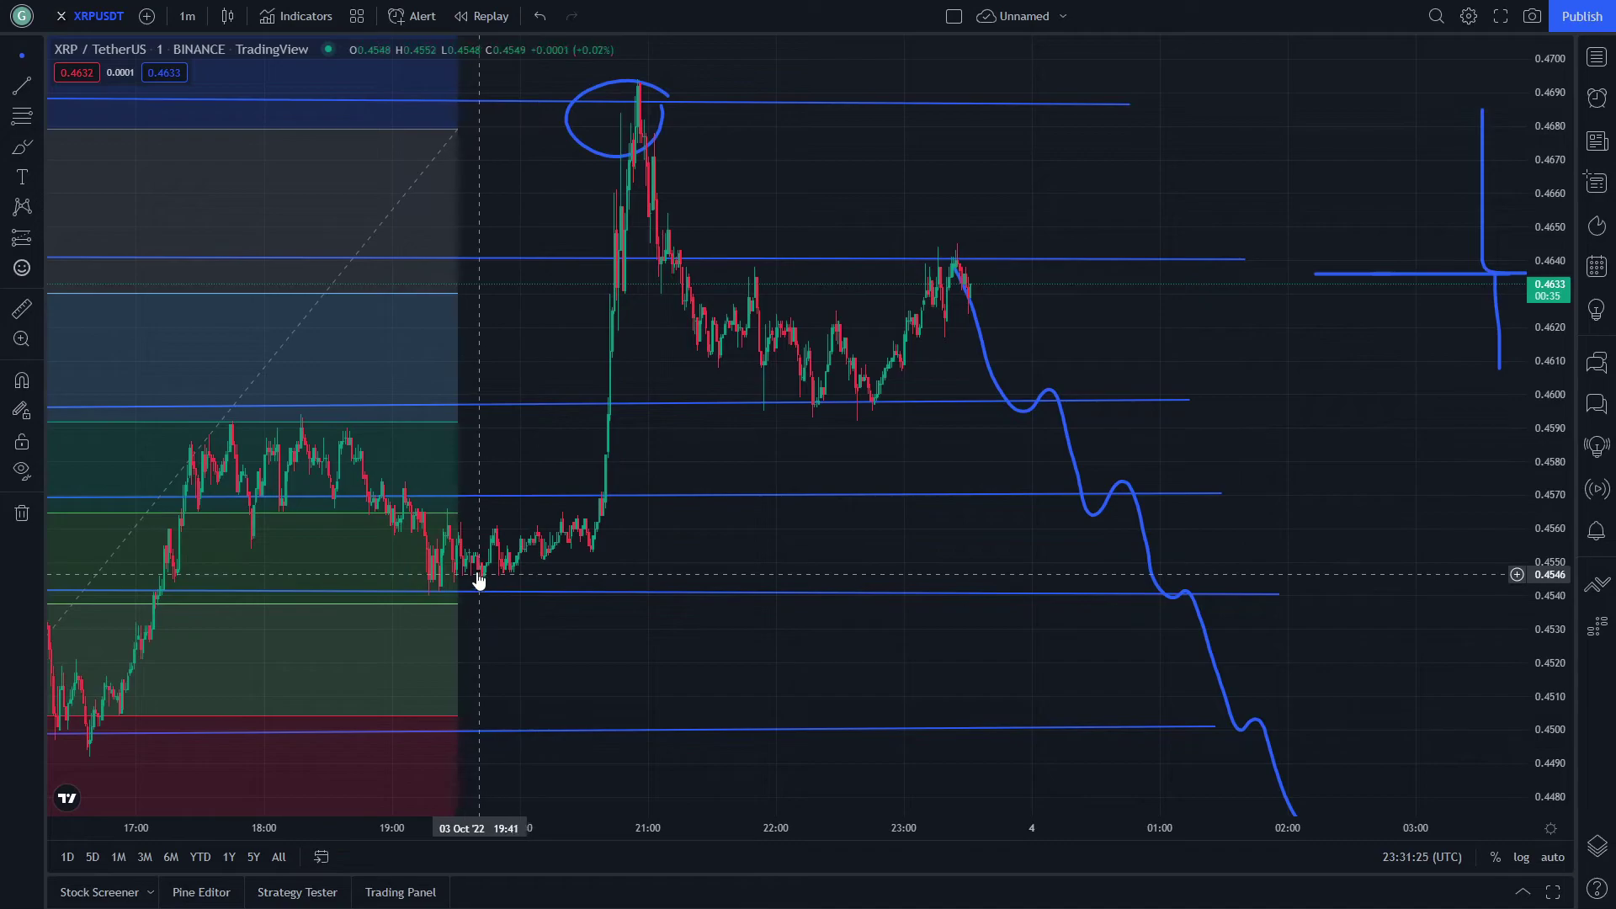
Examine the earlier price history back to midday on 2 October, including the drops around 23:00 and 05:00
{"action": "left_click_drag", "start_coordinate": [396, 523], "coordinate": [703, 559]}
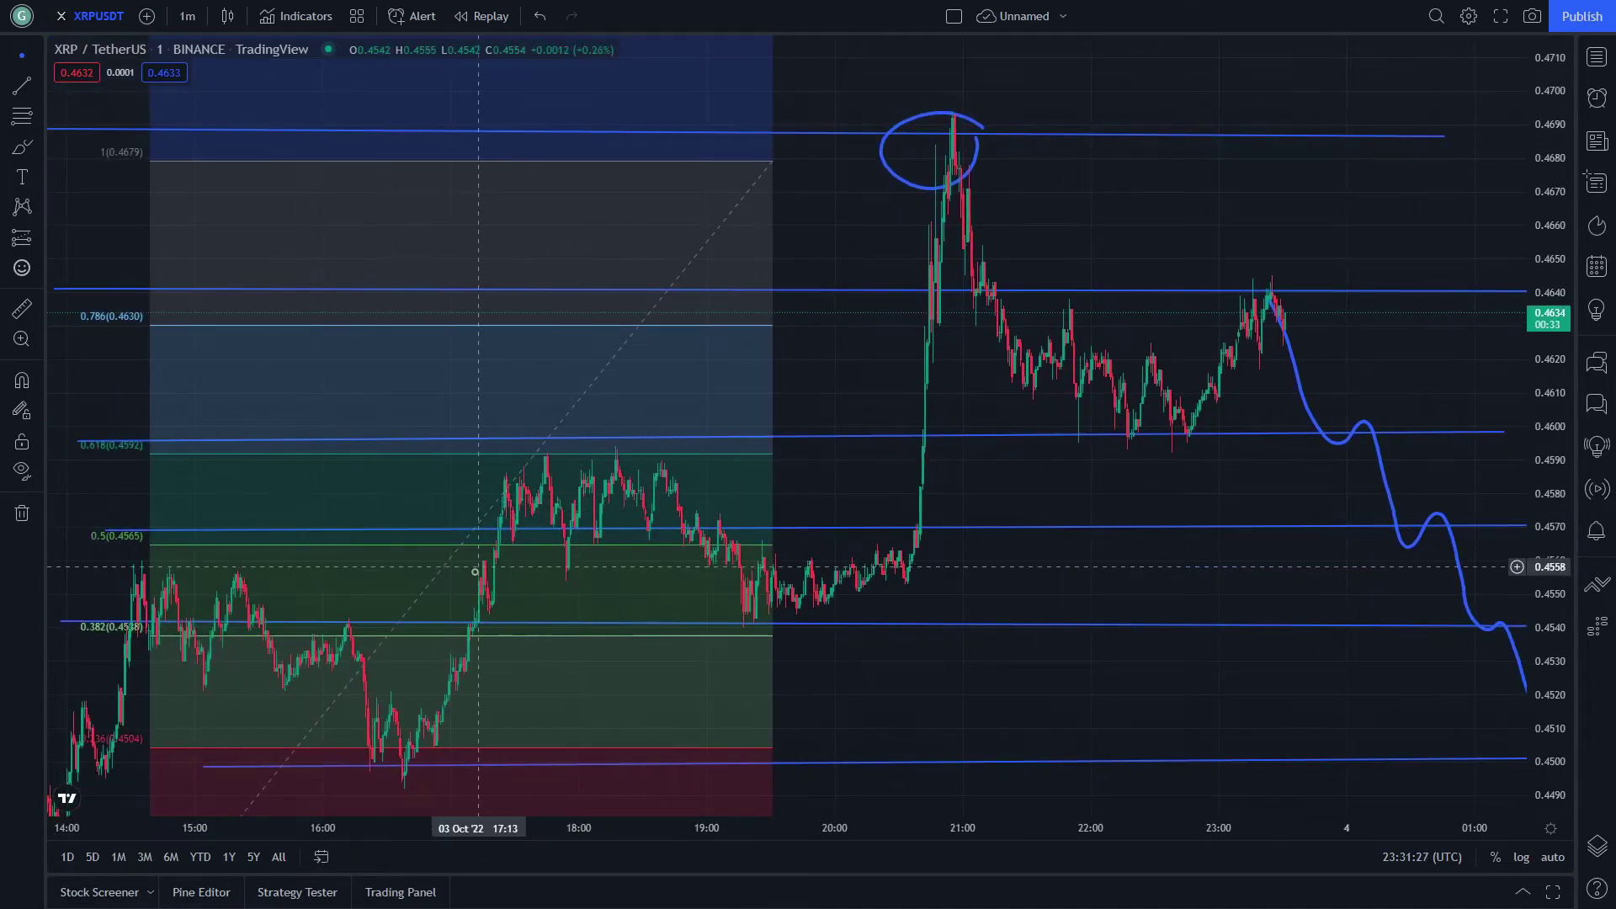
{"action": "left_click_drag", "start_coordinate": [452, 705], "coordinate": [498, 642]}
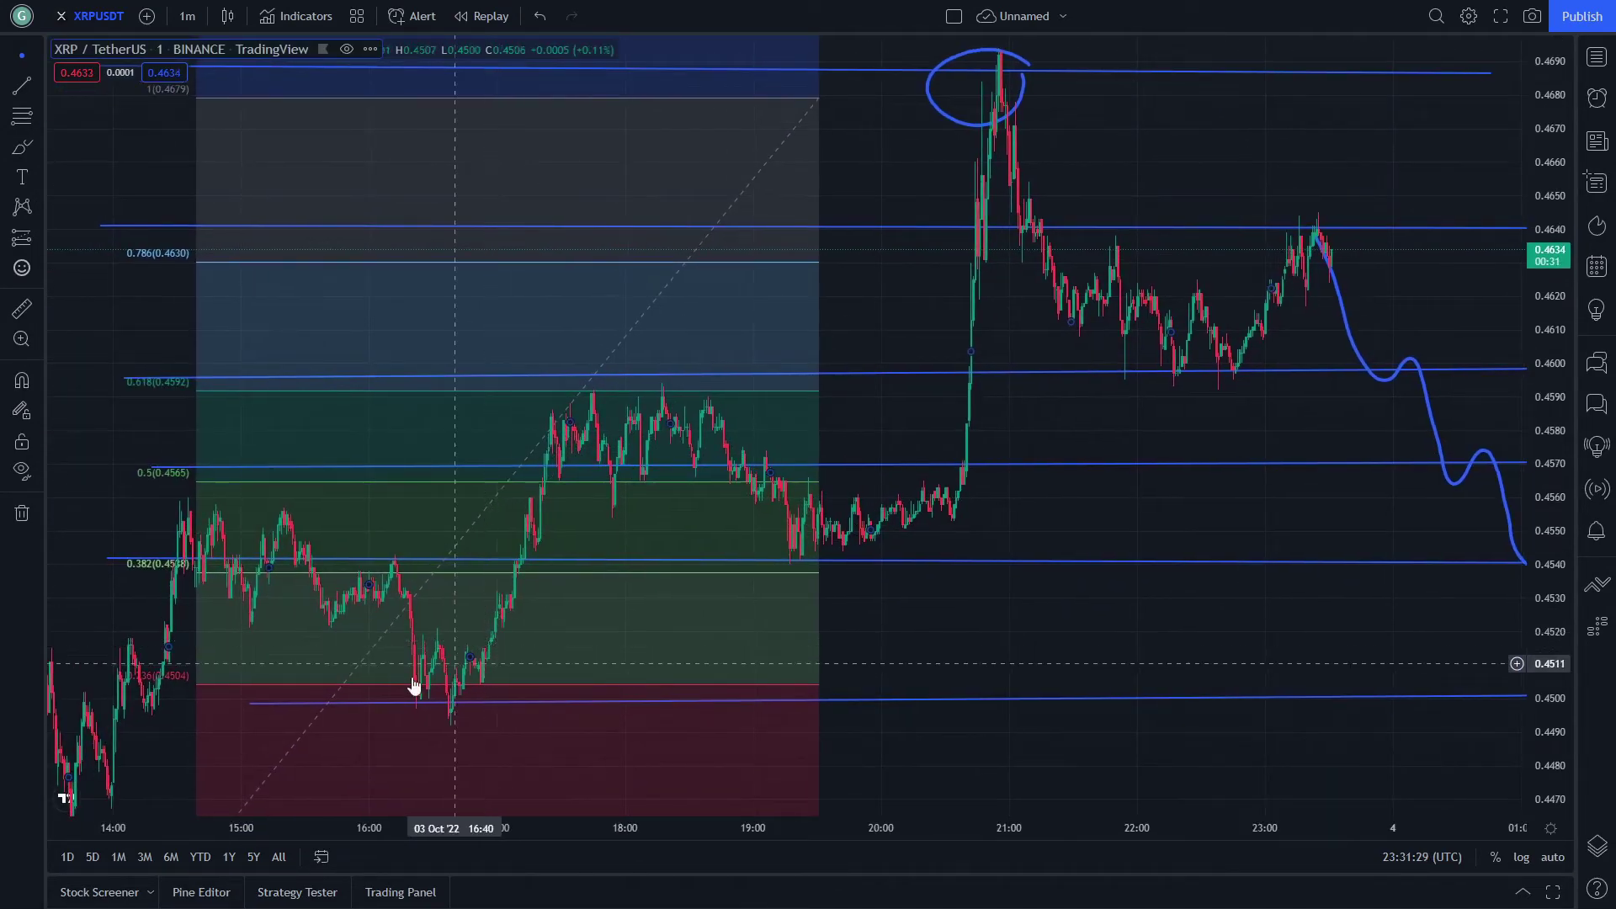
{"action": "left_click_drag", "start_coordinate": [247, 586], "coordinate": [711, 436]}
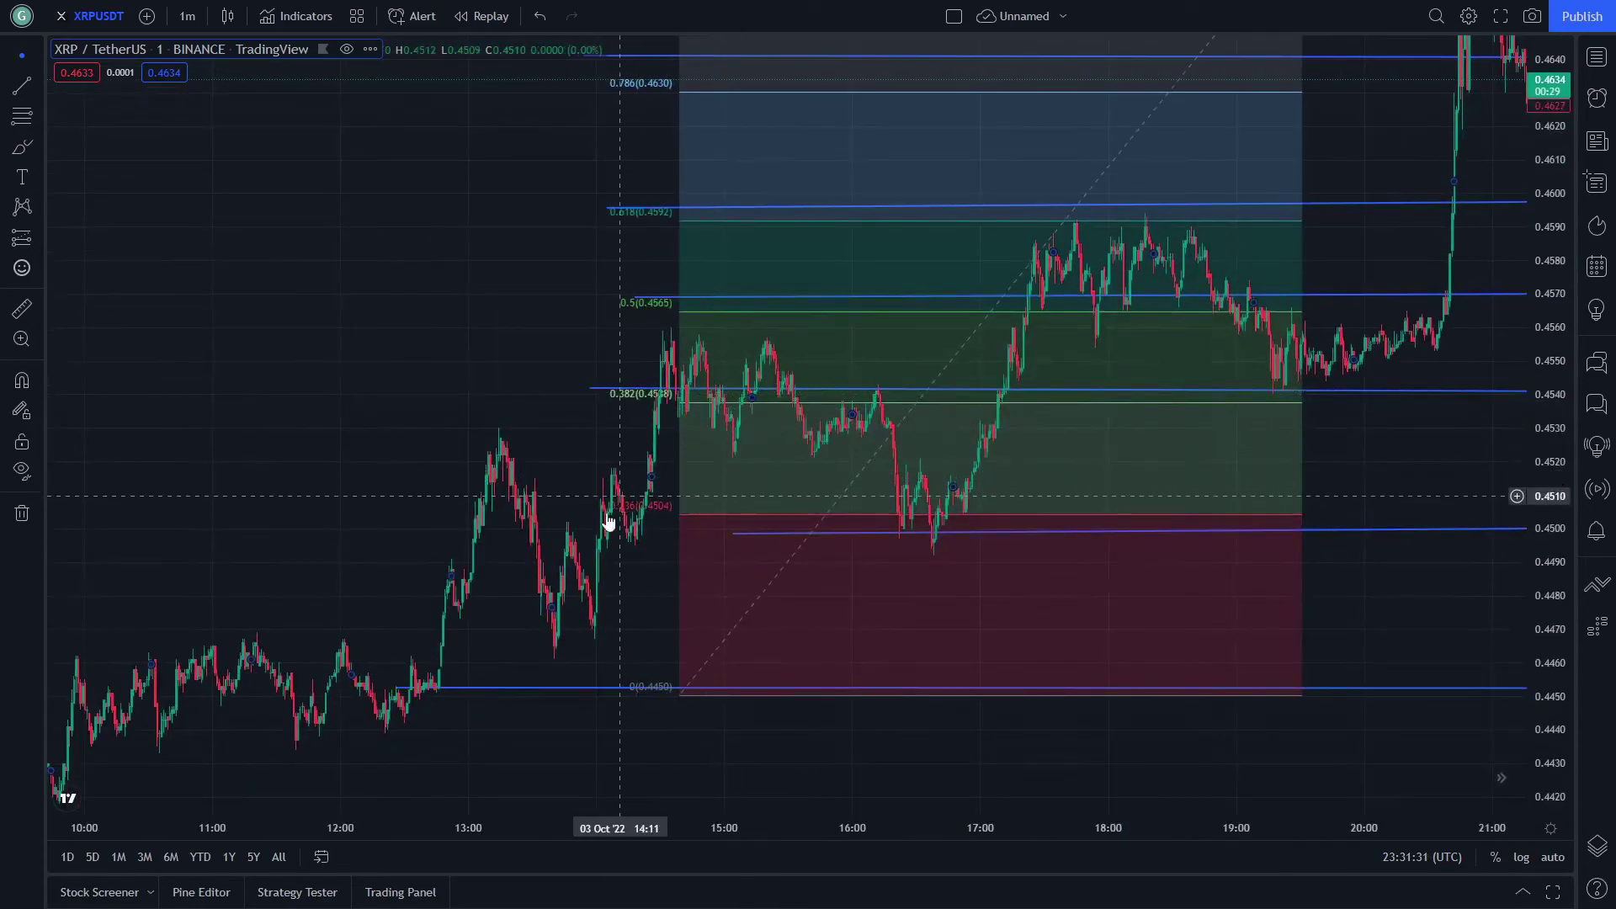
{"action": "left_click_drag", "start_coordinate": [491, 548], "coordinate": [734, 442]}
{"action": "left_click_drag", "start_coordinate": [541, 515], "coordinate": [888, 348]}
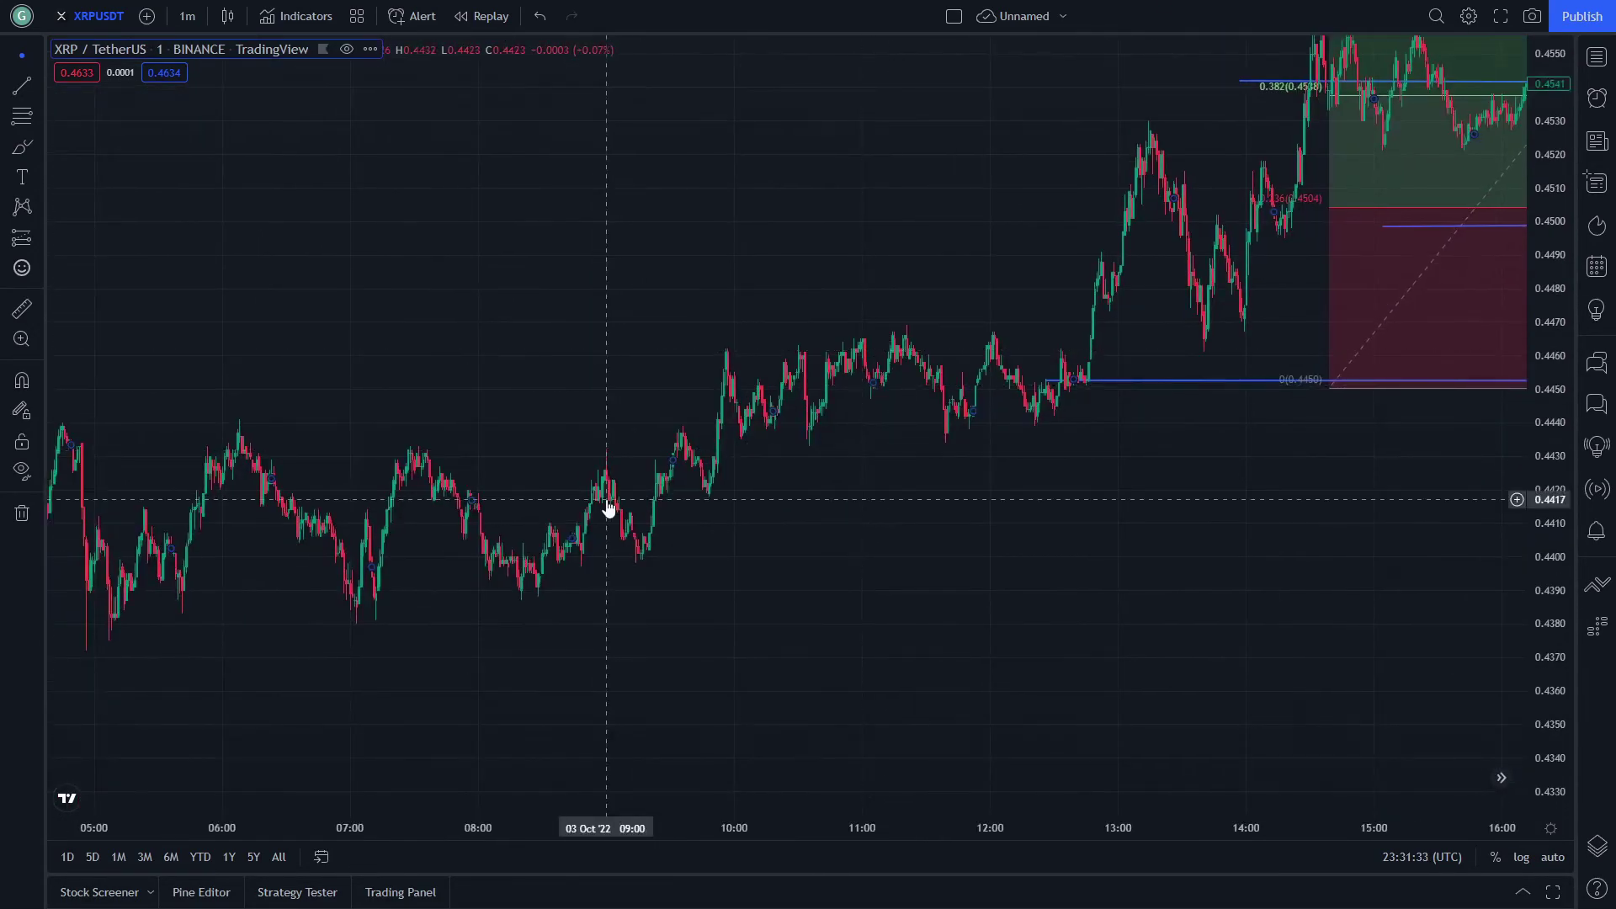
{"action": "left_click_drag", "start_coordinate": [606, 504], "coordinate": [710, 496]}
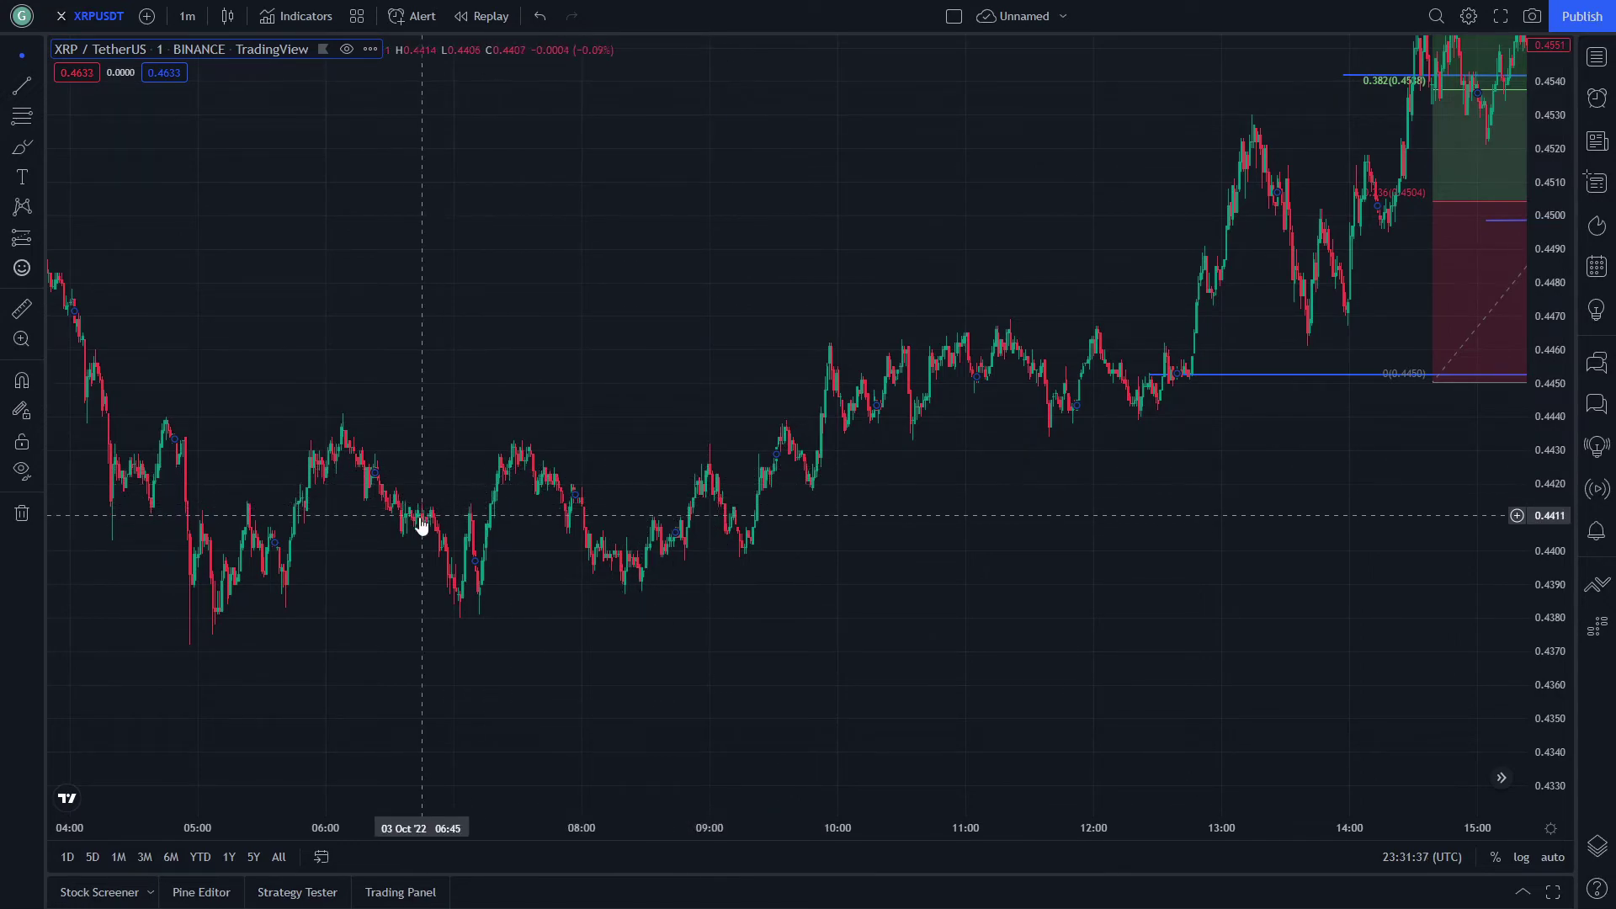
{"action": "left_click_drag", "start_coordinate": [317, 502], "coordinate": [1178, 526]}
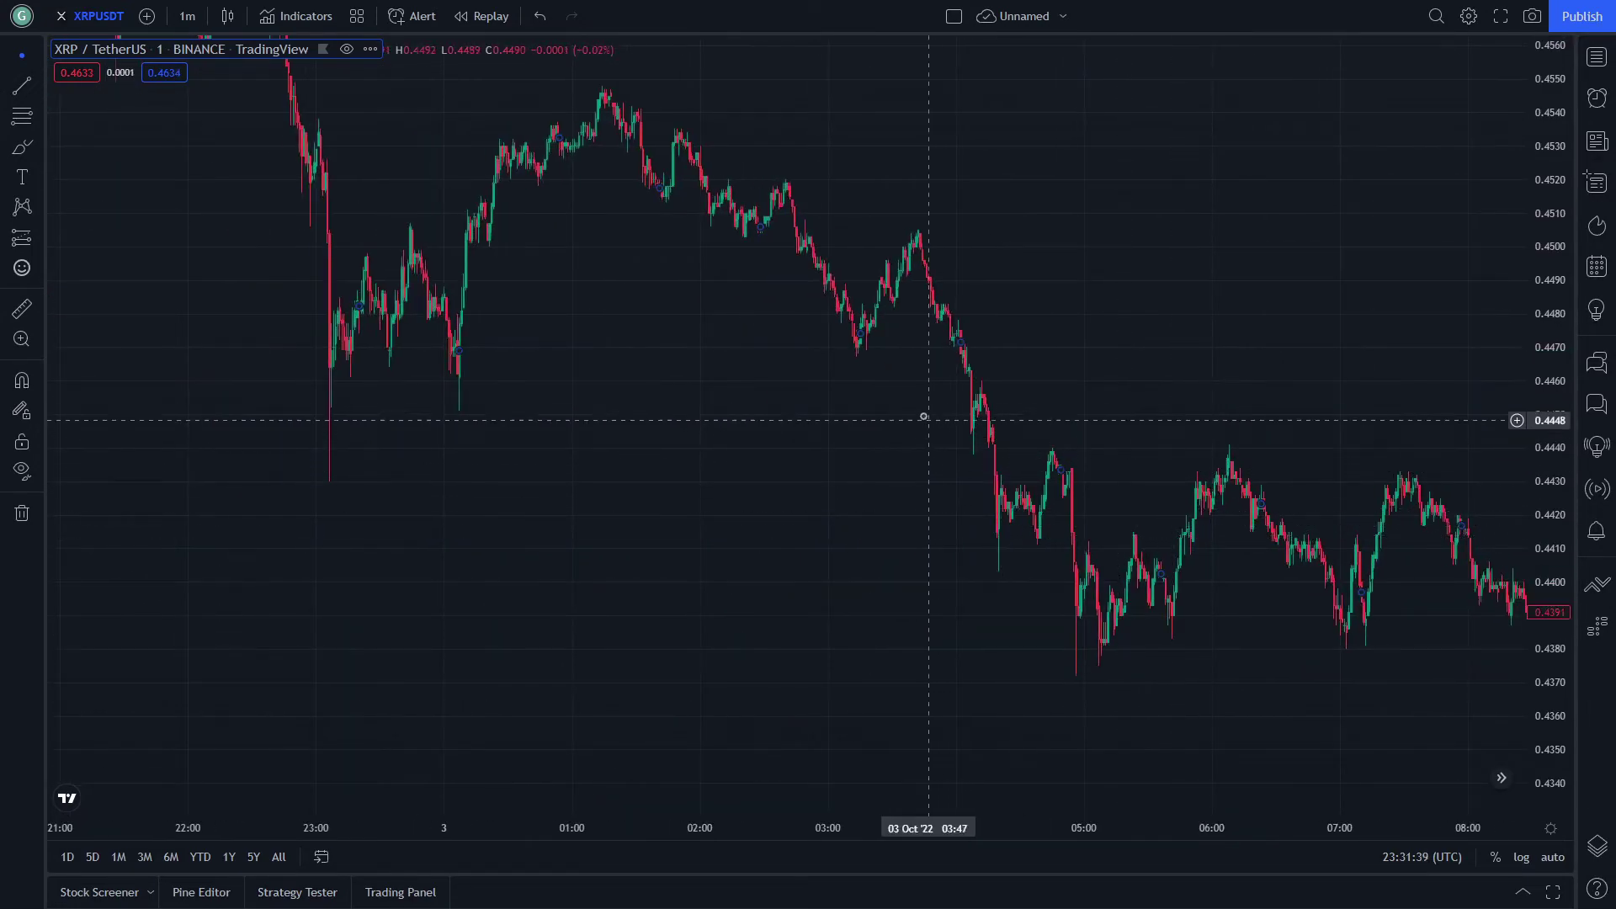
{"action": "left_click_drag", "start_coordinate": [632, 216], "coordinate": [1136, 492]}
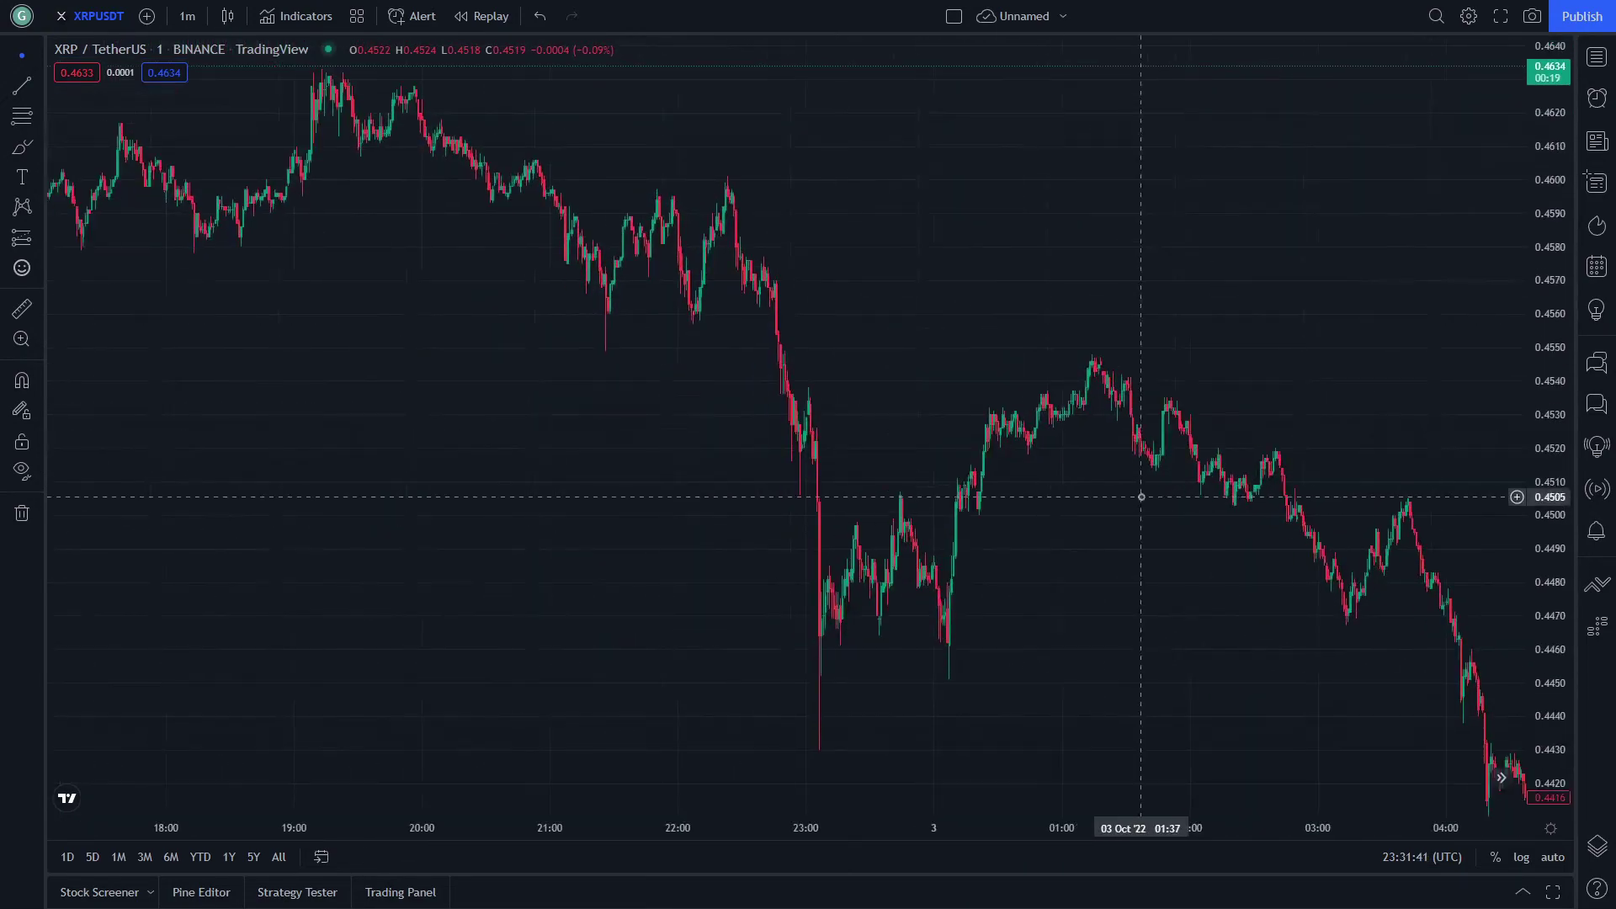
{"action": "left_click_drag", "start_coordinate": [644, 261], "coordinate": [1237, 508]}
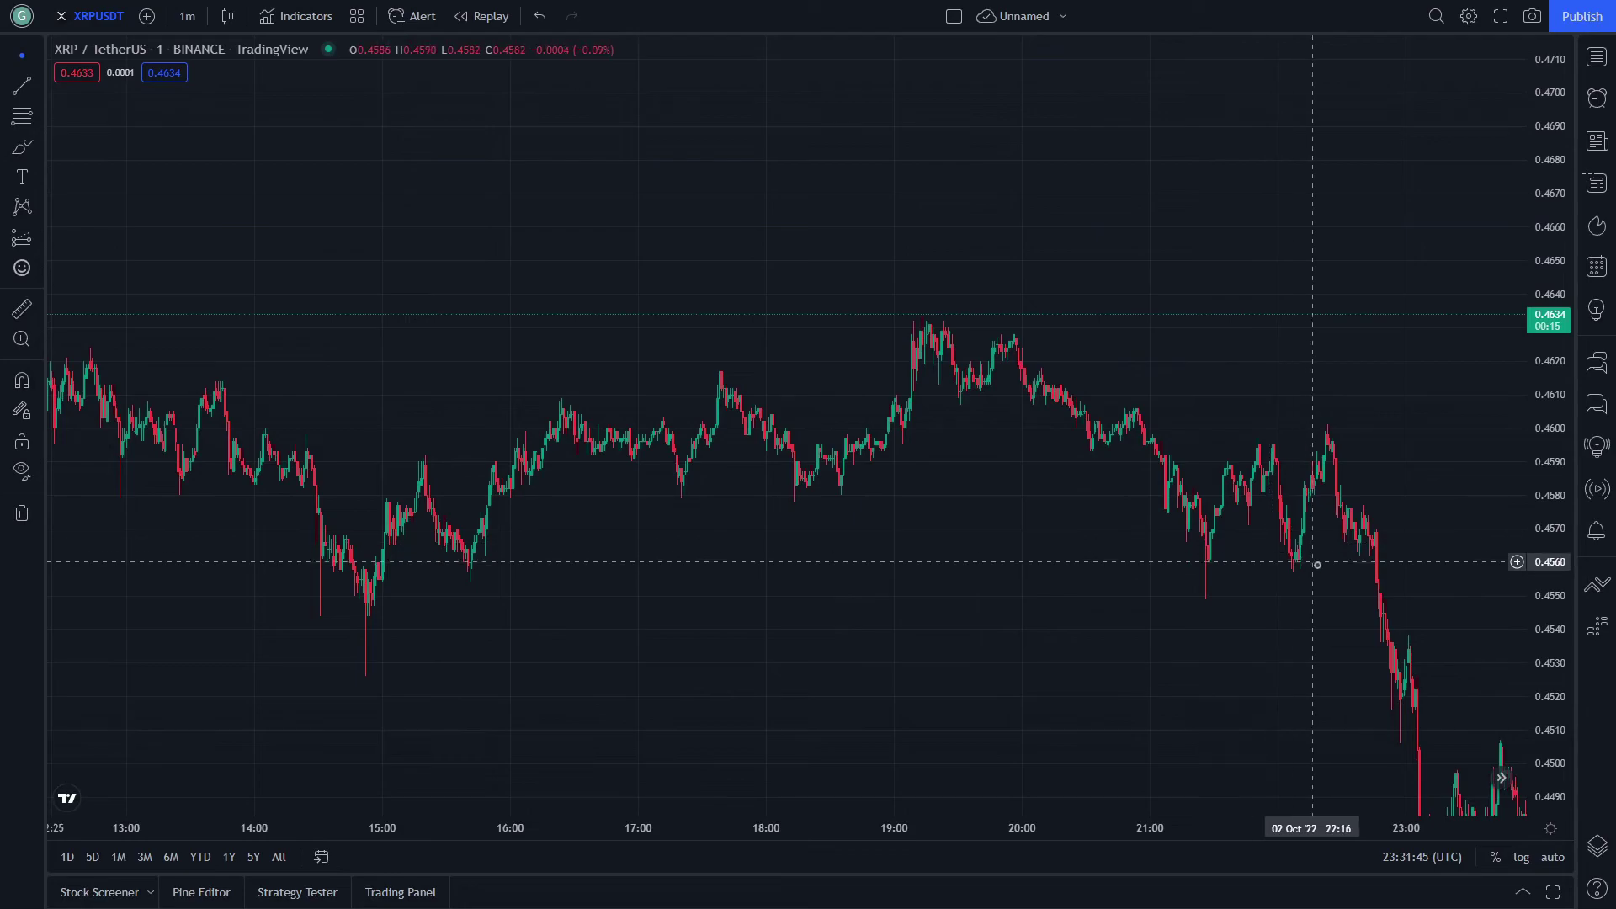
{"action": "left_click_drag", "start_coordinate": [1363, 589], "coordinate": [777, 279]}
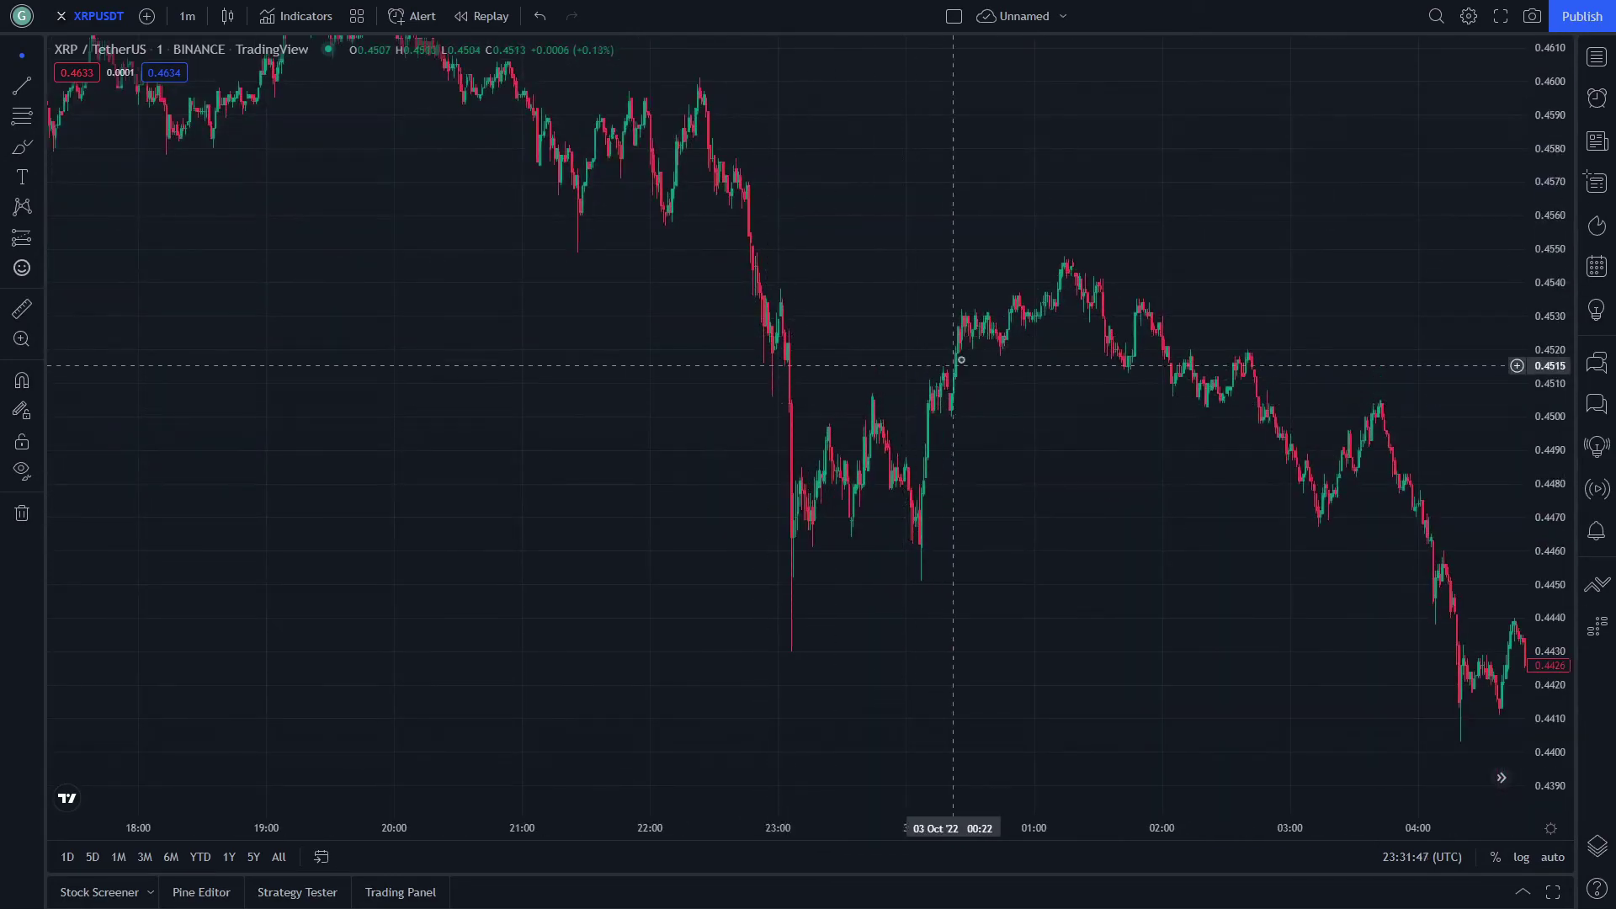
{"action": "left_click_drag", "start_coordinate": [1222, 375], "coordinate": [26, 197]}
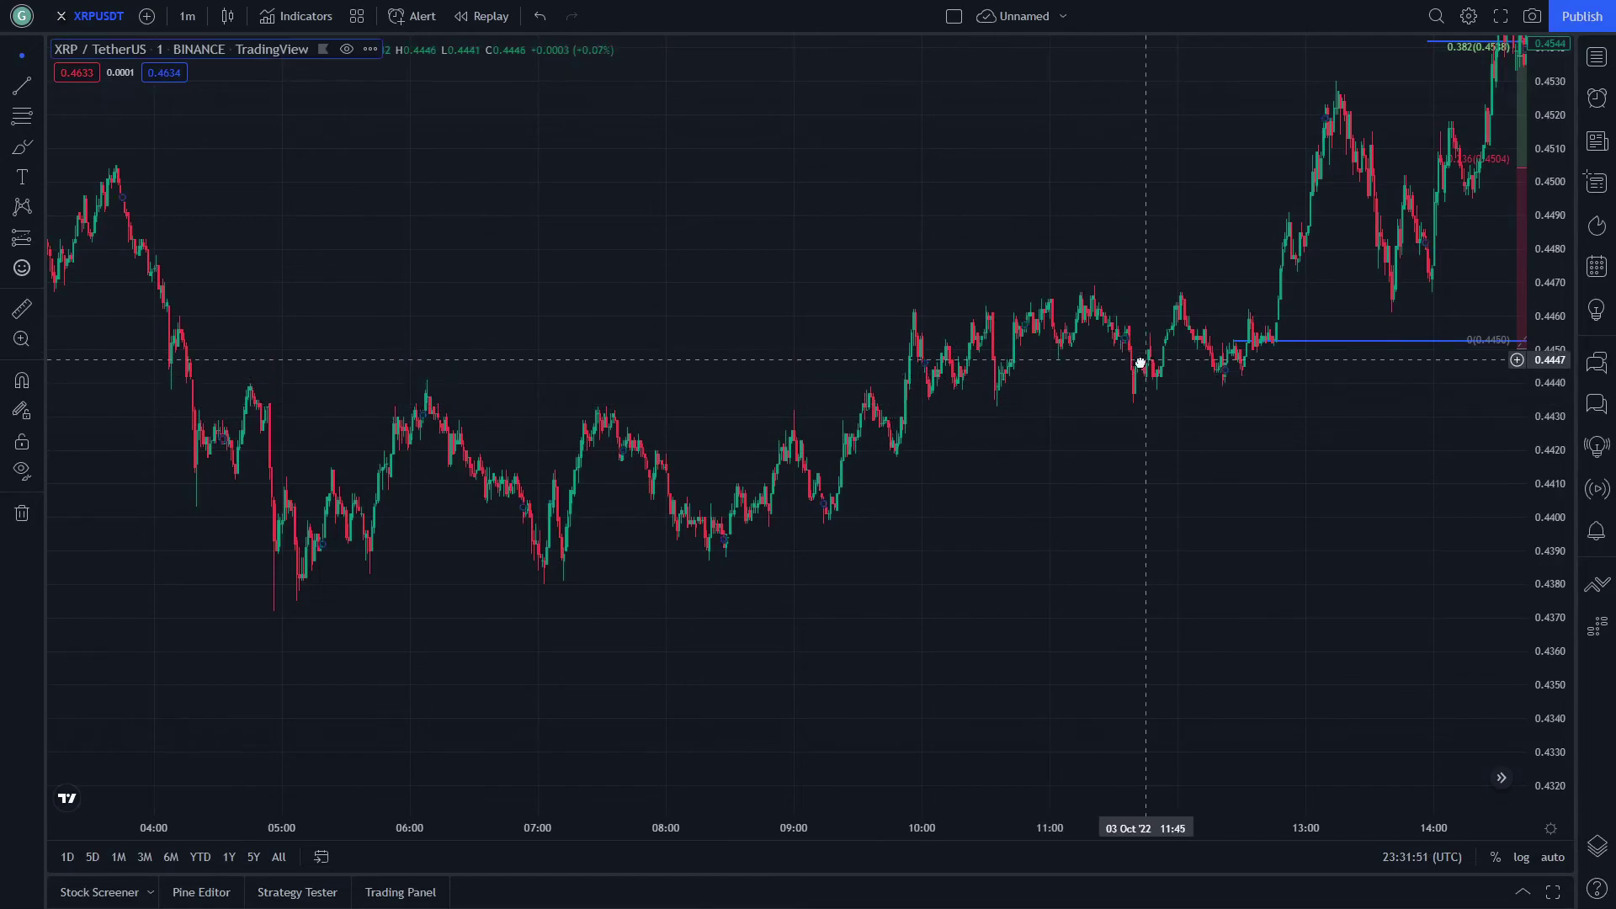
Move the horizontal line near 0.4570 down to about 0.4523
{"action": "left_click_drag", "start_coordinate": [1149, 368], "coordinate": [444, 633]}
{"action": "mouse_move", "coordinate": [1169, 228]}
{"action": "left_mouse_down"}
{"action": "mouse_move", "coordinate": [800, 390]}
{"action": "mouse_move", "coordinate": [996, 379]}
{"action": "mouse_move", "coordinate": [378, 541]}
{"action": "mouse_move", "coordinate": [267, 513]}
{"action": "left_mouse_up"}
{"action": "mouse_move", "coordinate": [1253, 378]}
{"action": "left_mouse_down"}
{"action": "mouse_move", "coordinate": [1164, 426]}
{"action": "mouse_move", "coordinate": [1086, 440]}
{"action": "mouse_move", "coordinate": [794, 353]}
{"action": "mouse_move", "coordinate": [964, 447]}
{"action": "mouse_move", "coordinate": [996, 390]}
{"action": "mouse_move", "coordinate": [1024, 515]}
{"action": "mouse_move", "coordinate": [1129, 382]}
{"action": "mouse_move", "coordinate": [1064, 398]}
{"action": "mouse_move", "coordinate": [1046, 509]}
{"action": "mouse_move", "coordinate": [1226, 441]}
{"action": "mouse_move", "coordinate": [982, 495]}
{"action": "mouse_move", "coordinate": [1175, 299]}
{"action": "mouse_move", "coordinate": [1189, 339]}
{"action": "mouse_move", "coordinate": [1353, 466]}
{"action": "mouse_move", "coordinate": [1347, 530]}
{"action": "mouse_move", "coordinate": [994, 406]}
{"action": "left_mouse_up"}
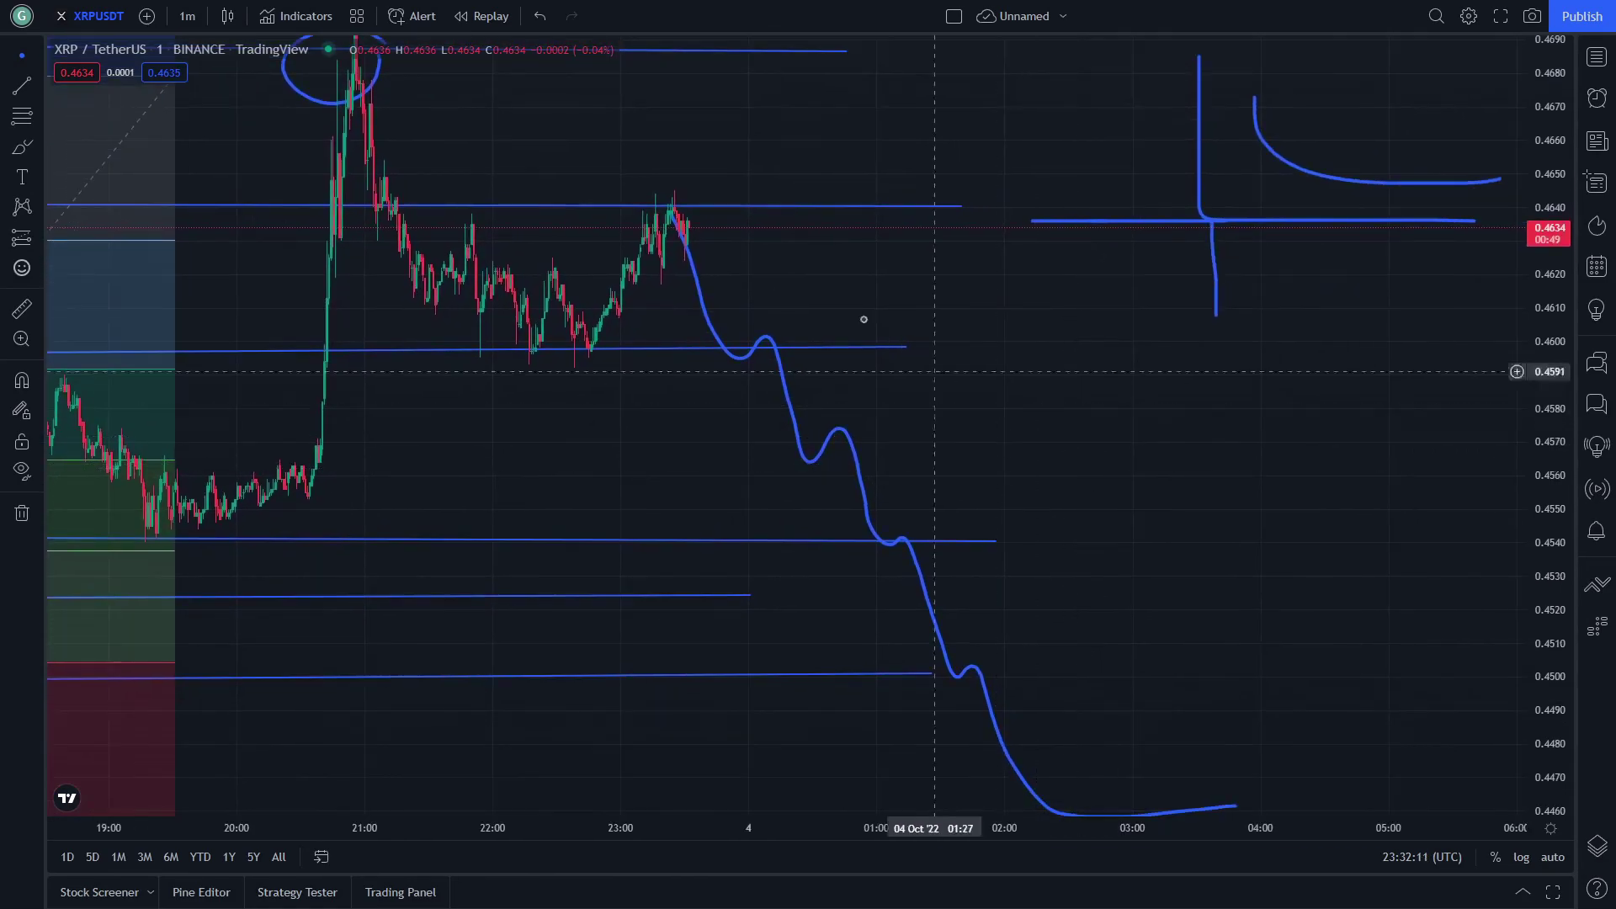
{"action": "left_click_drag", "start_coordinate": [903, 288], "coordinate": [1226, 398]}
{"action": "left_click_drag", "start_coordinate": [1108, 379], "coordinate": [1287, 443]}
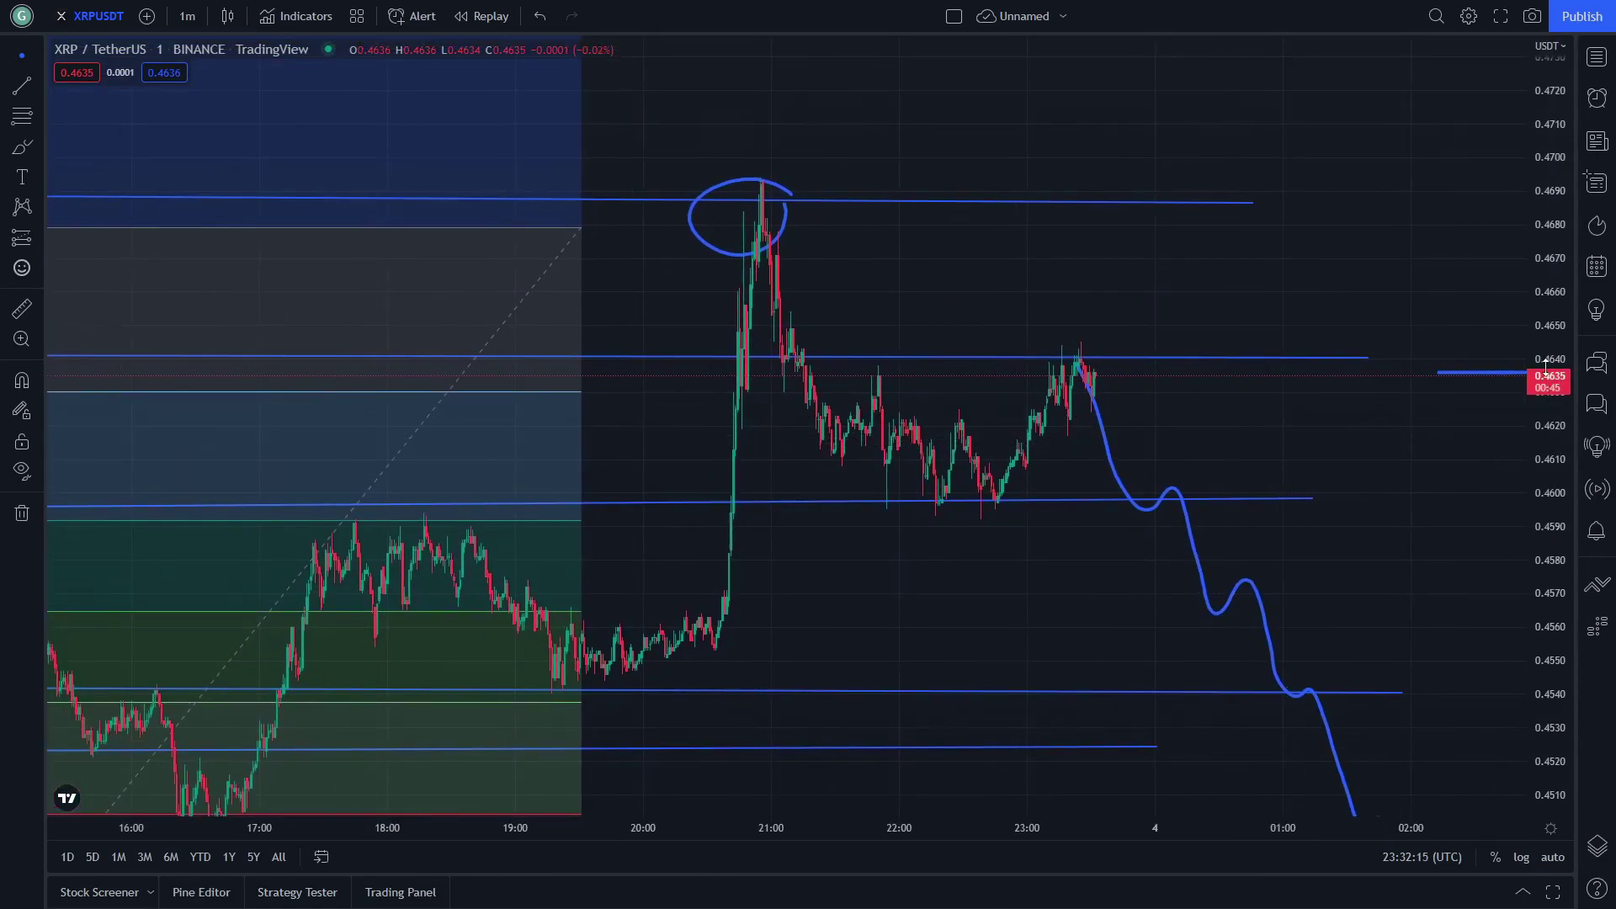